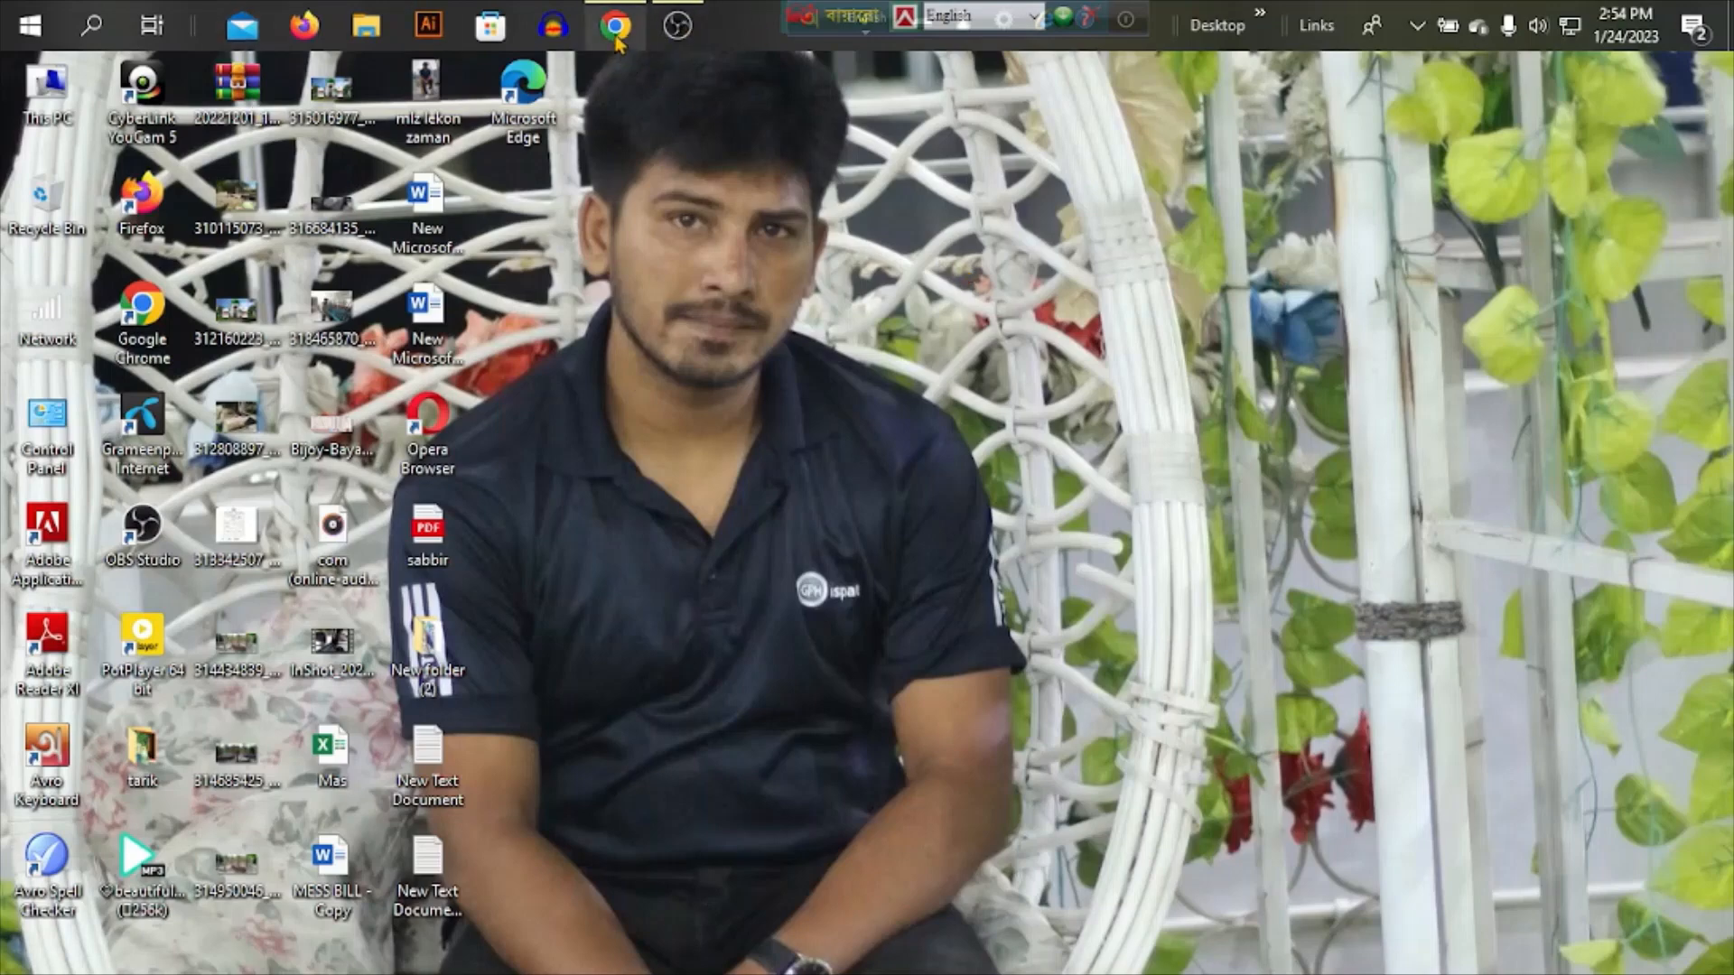
# Step: Switch to Google Chrome, replace the open tabs with a single new one, and load canva.com in it
pyautogui.moveTo(618, 30)
pyautogui.click(630, 84)
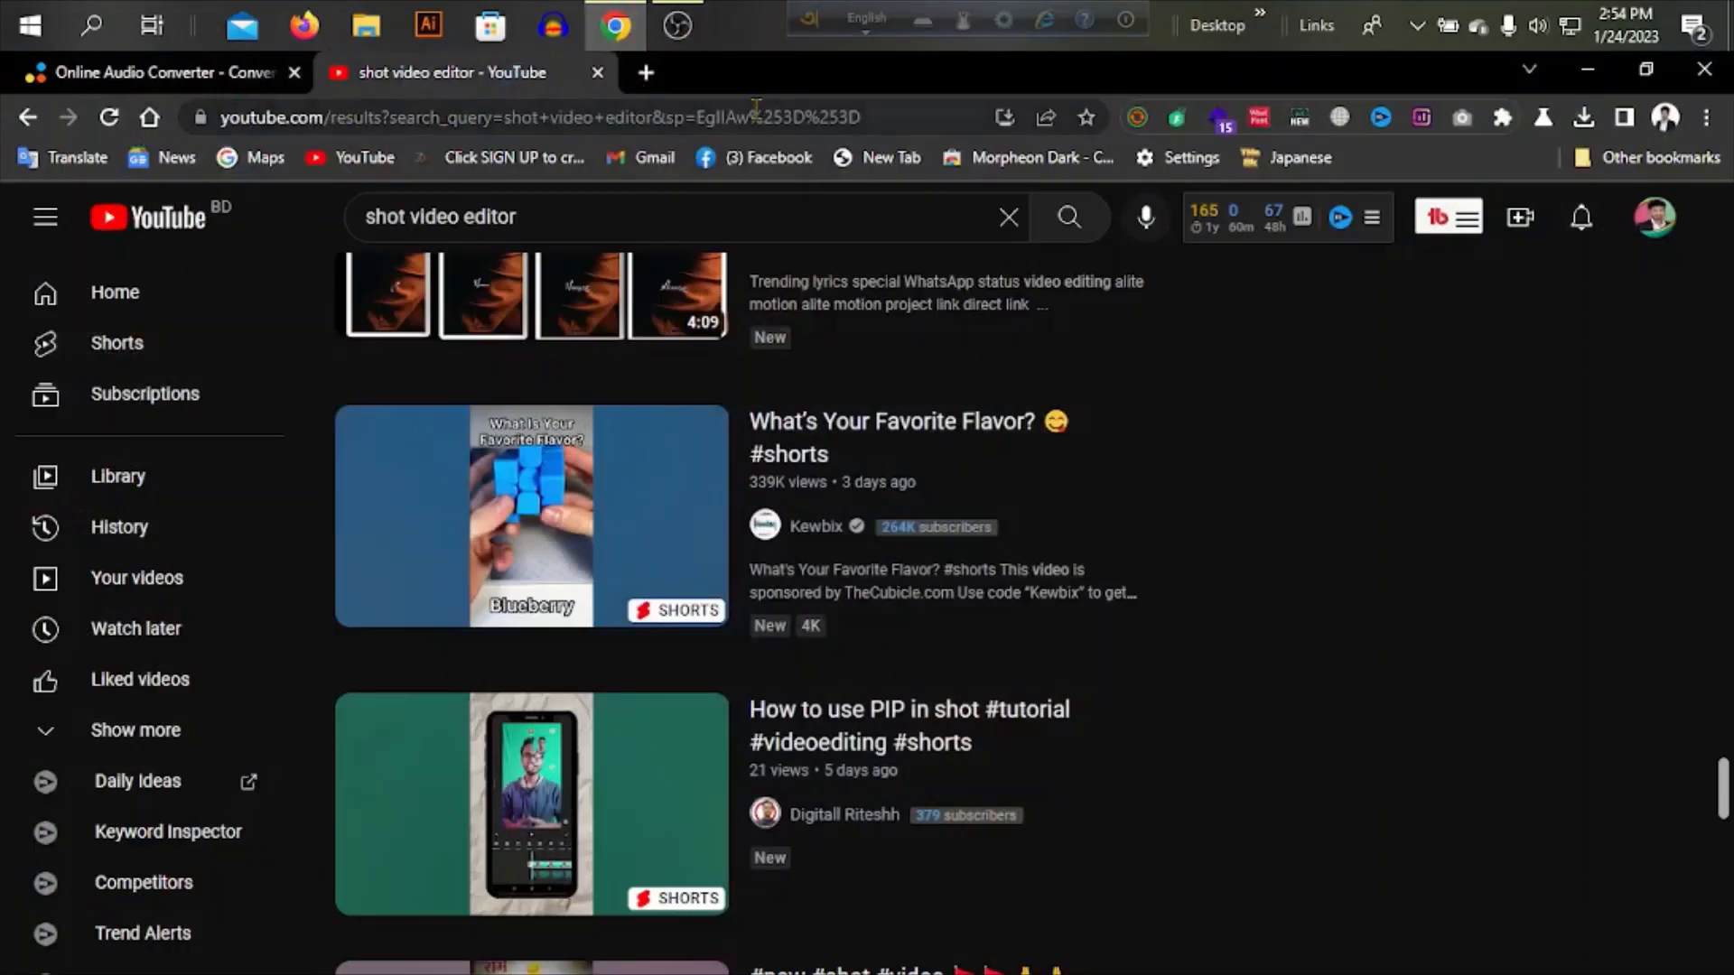
pyautogui.click(645, 72)
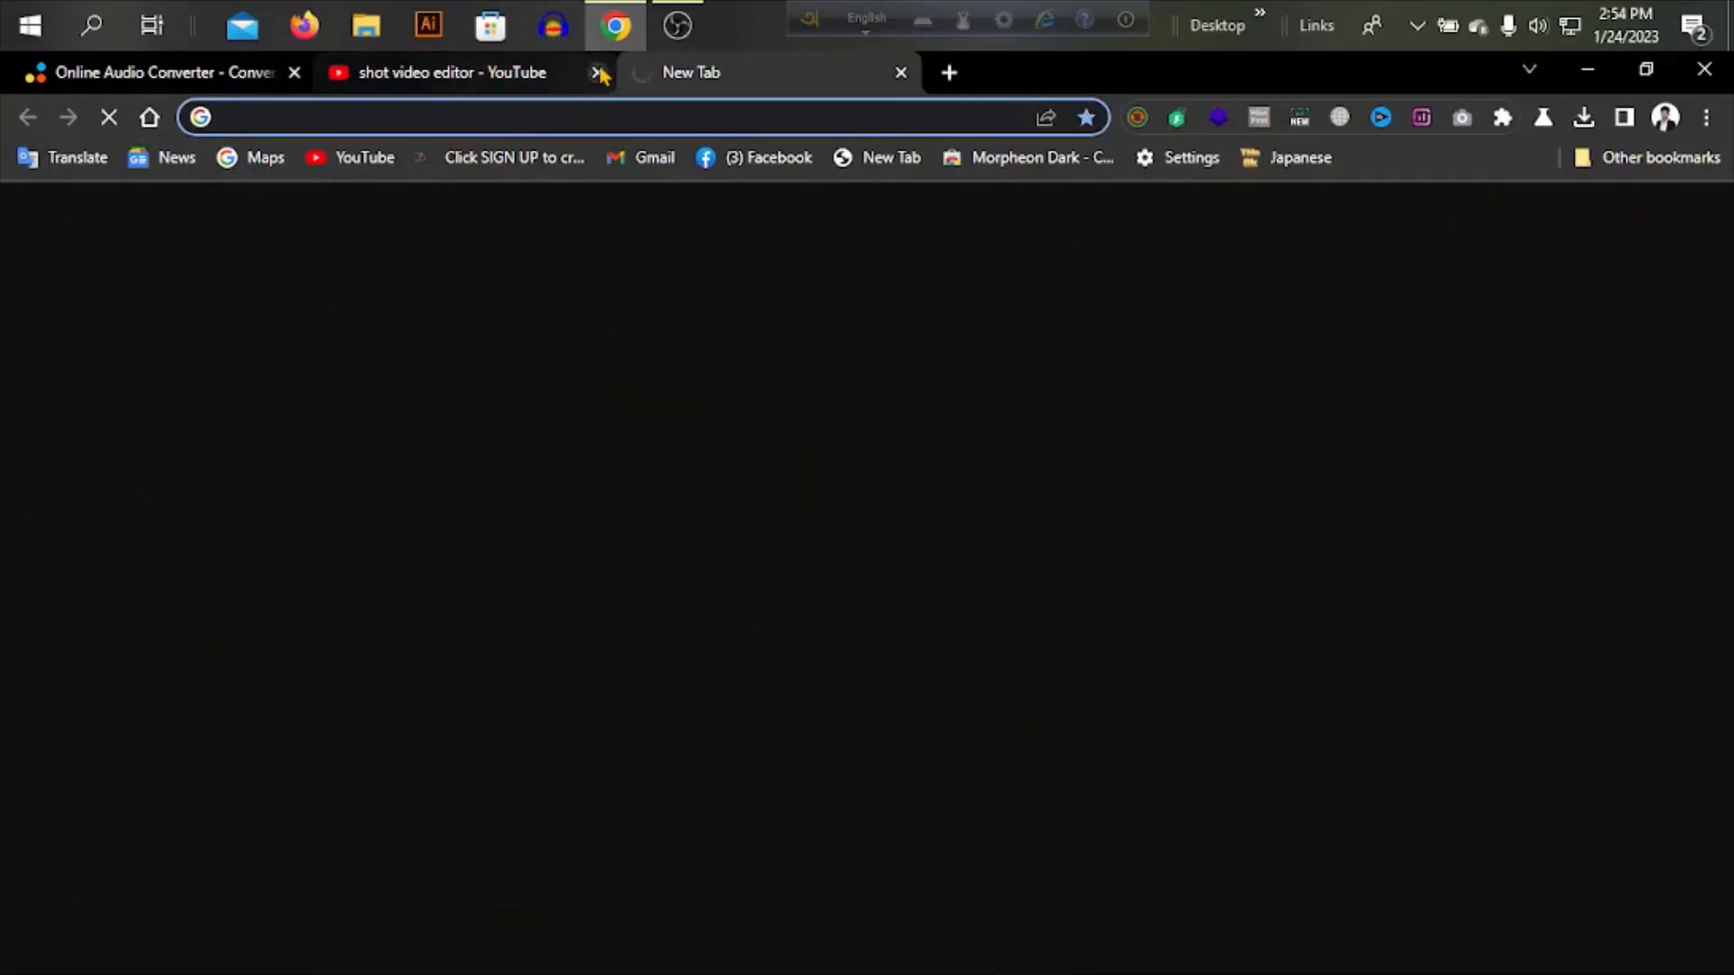
pyautogui.click(294, 73)
pyautogui.click(295, 72)
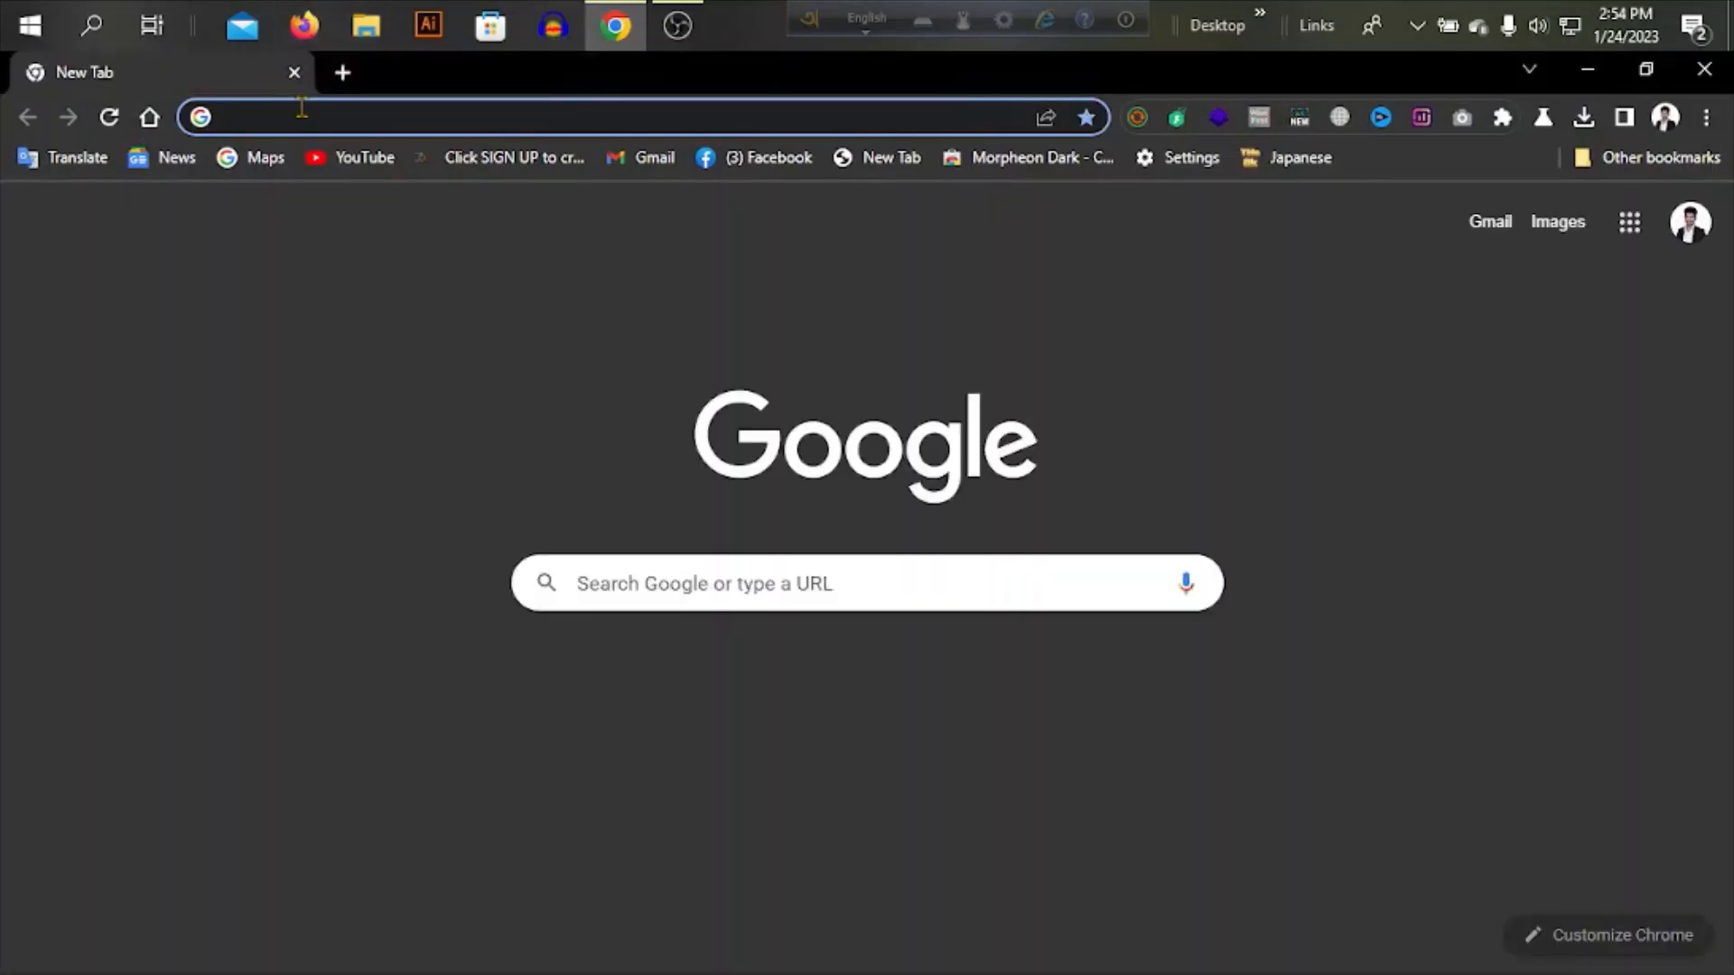
pyautogui.write('c')
pyautogui.press('Return')
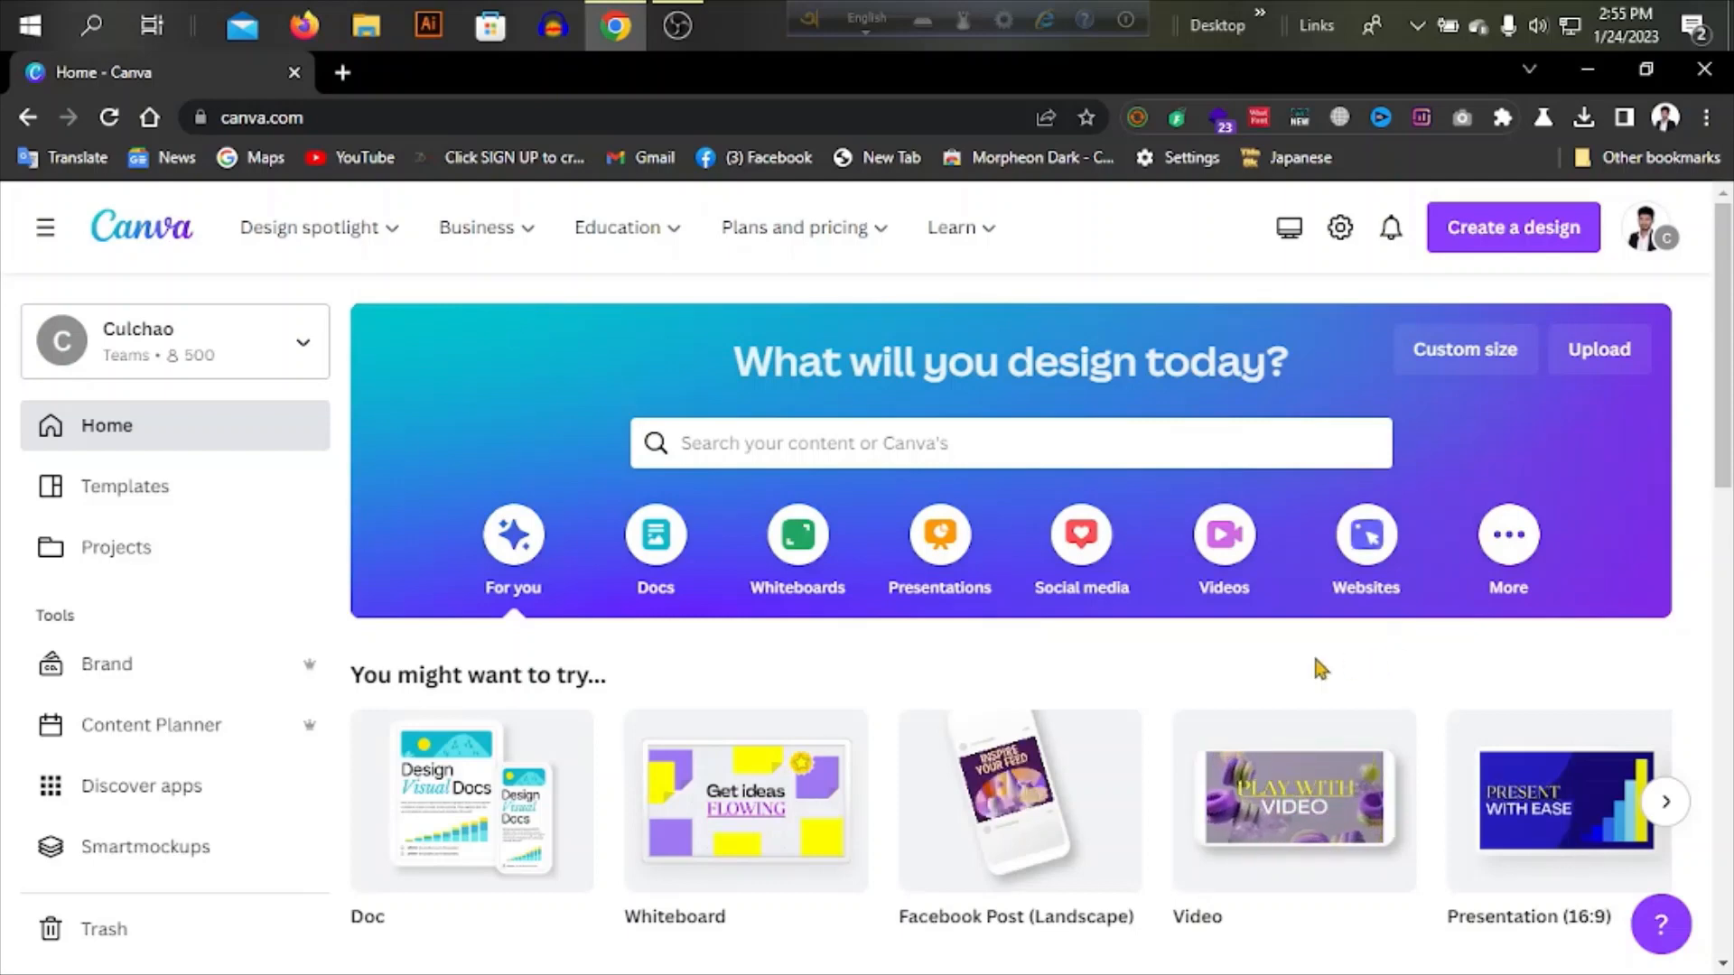
# Step: Look through the video design types and create a blank Video design
pyautogui.click(1220, 560)
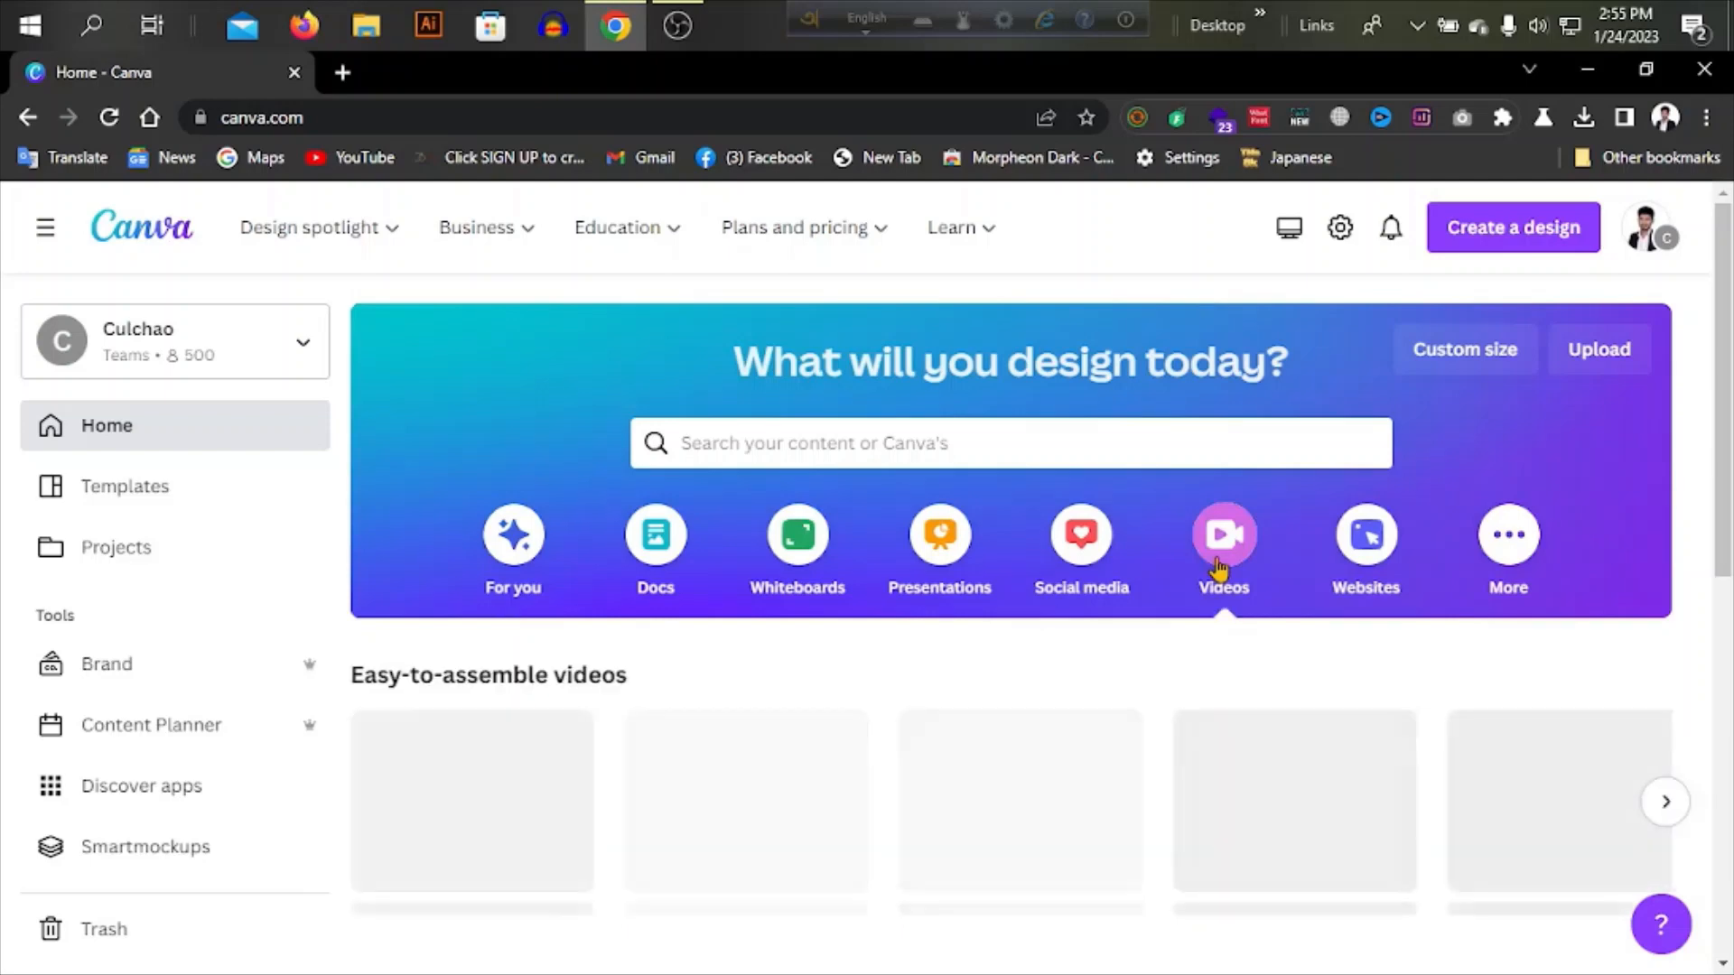
pyautogui.scroll(-3, 813, 786)
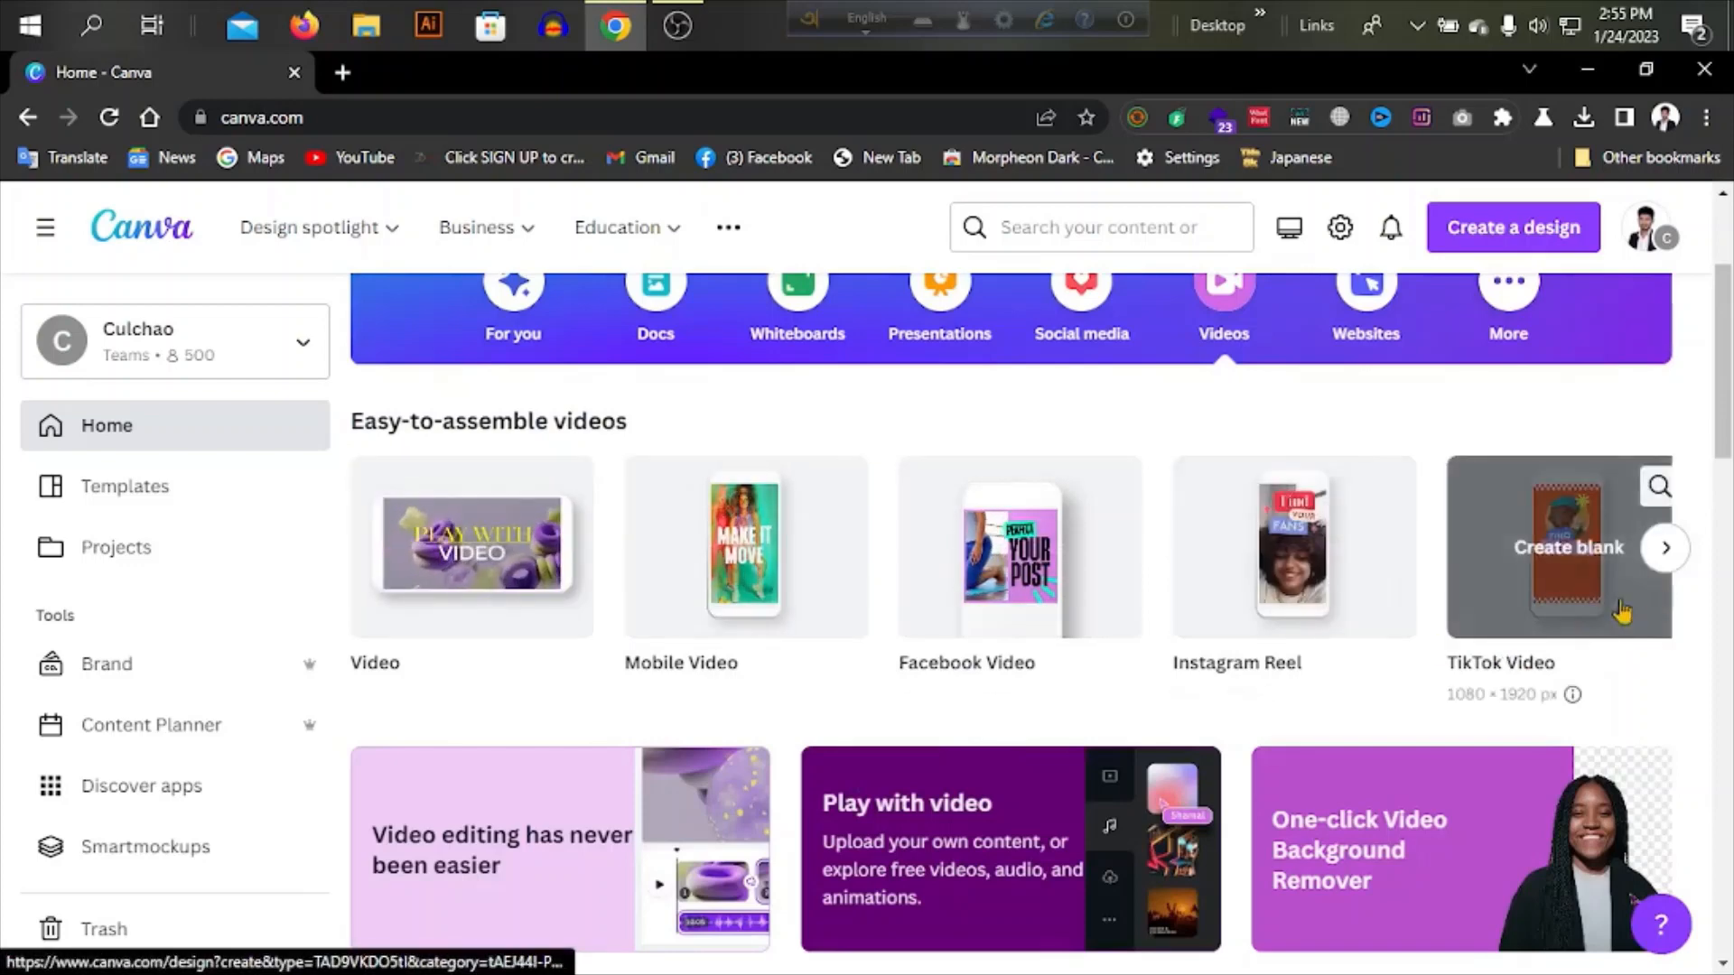
pyautogui.click(1666, 547)
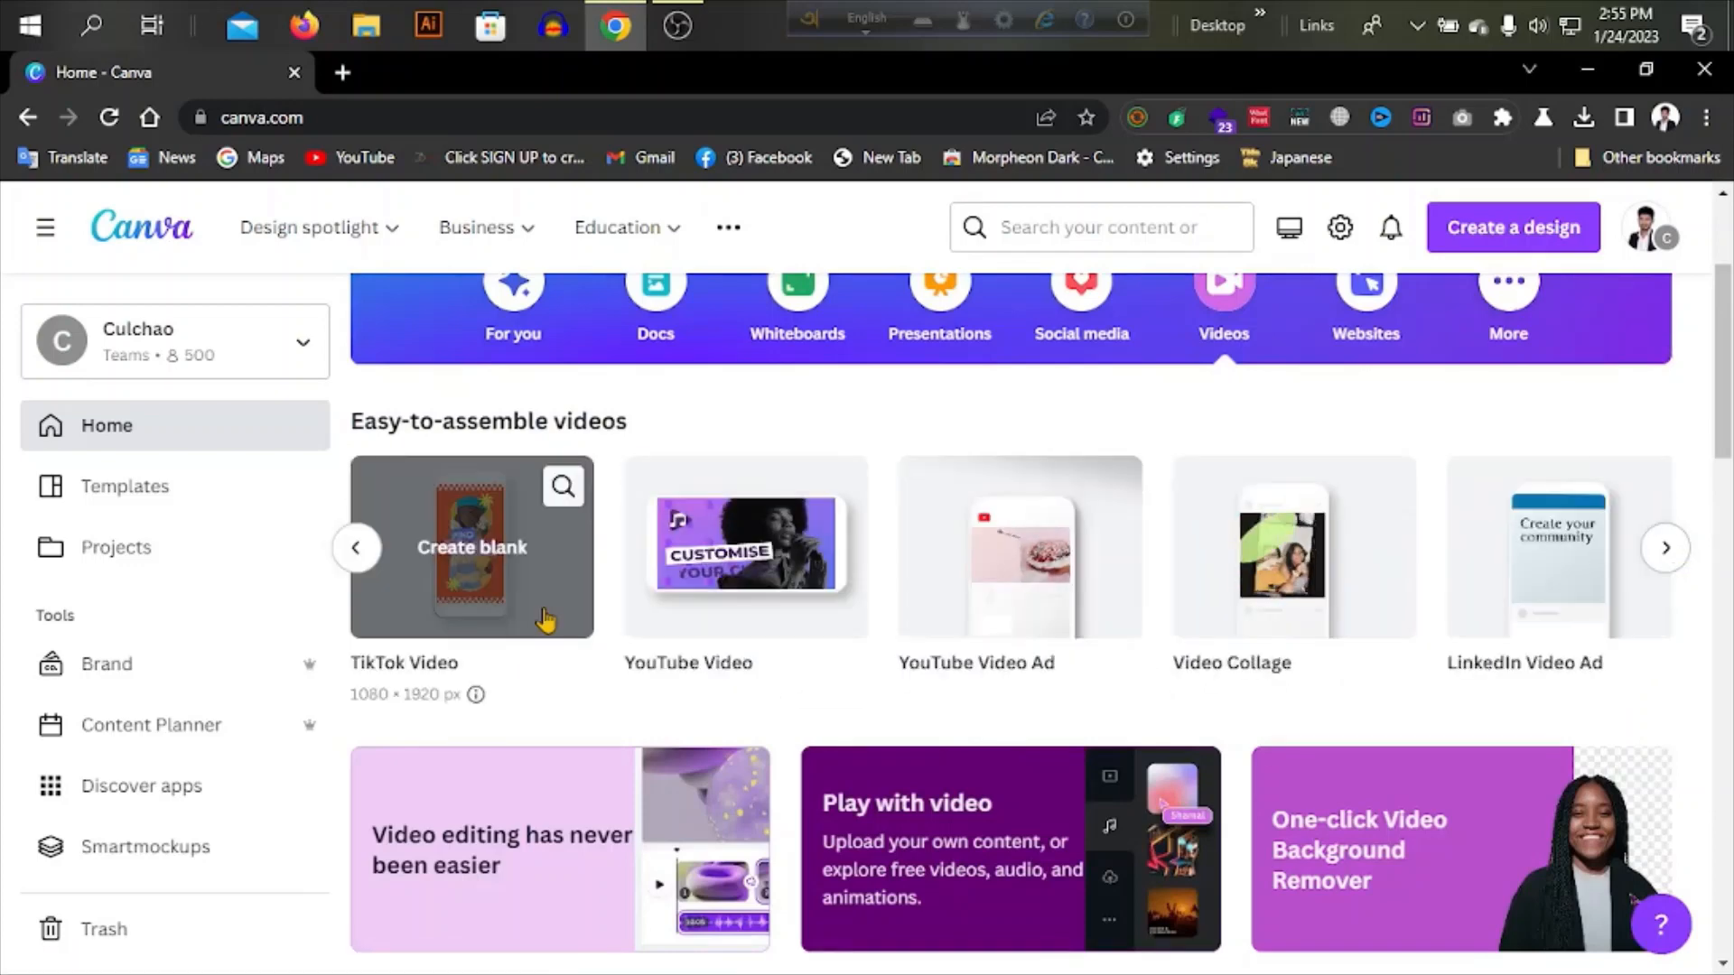
pyautogui.click(356, 549)
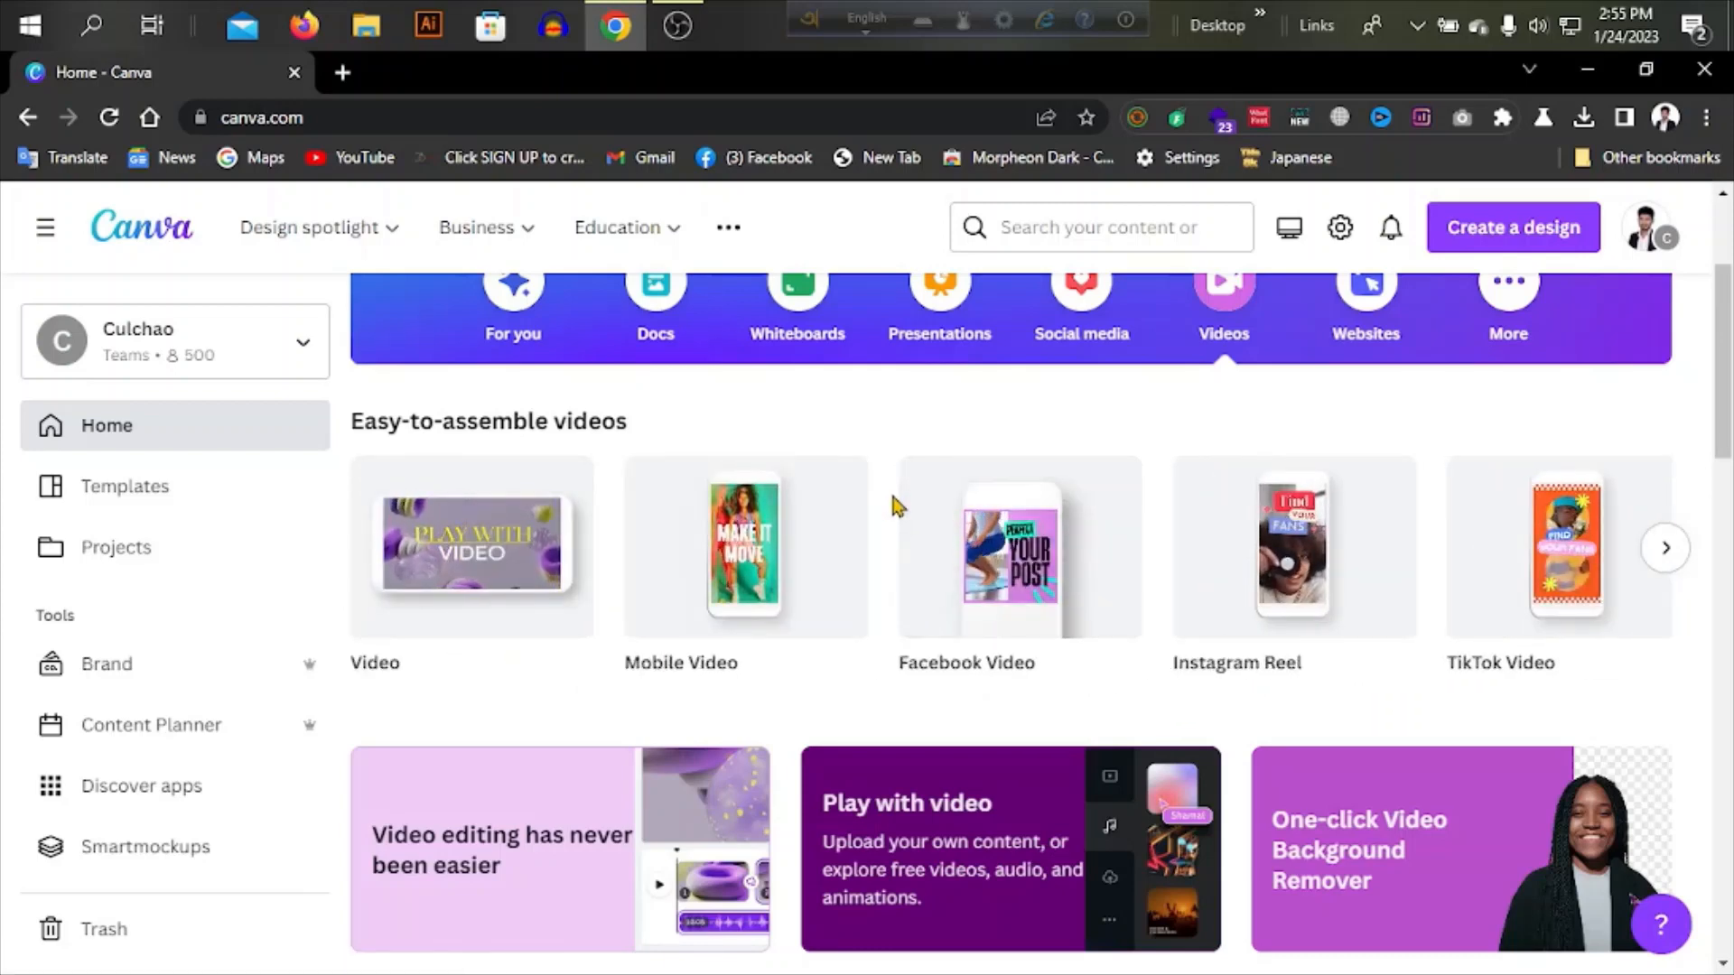
pyautogui.scroll(3, 1182, 580)
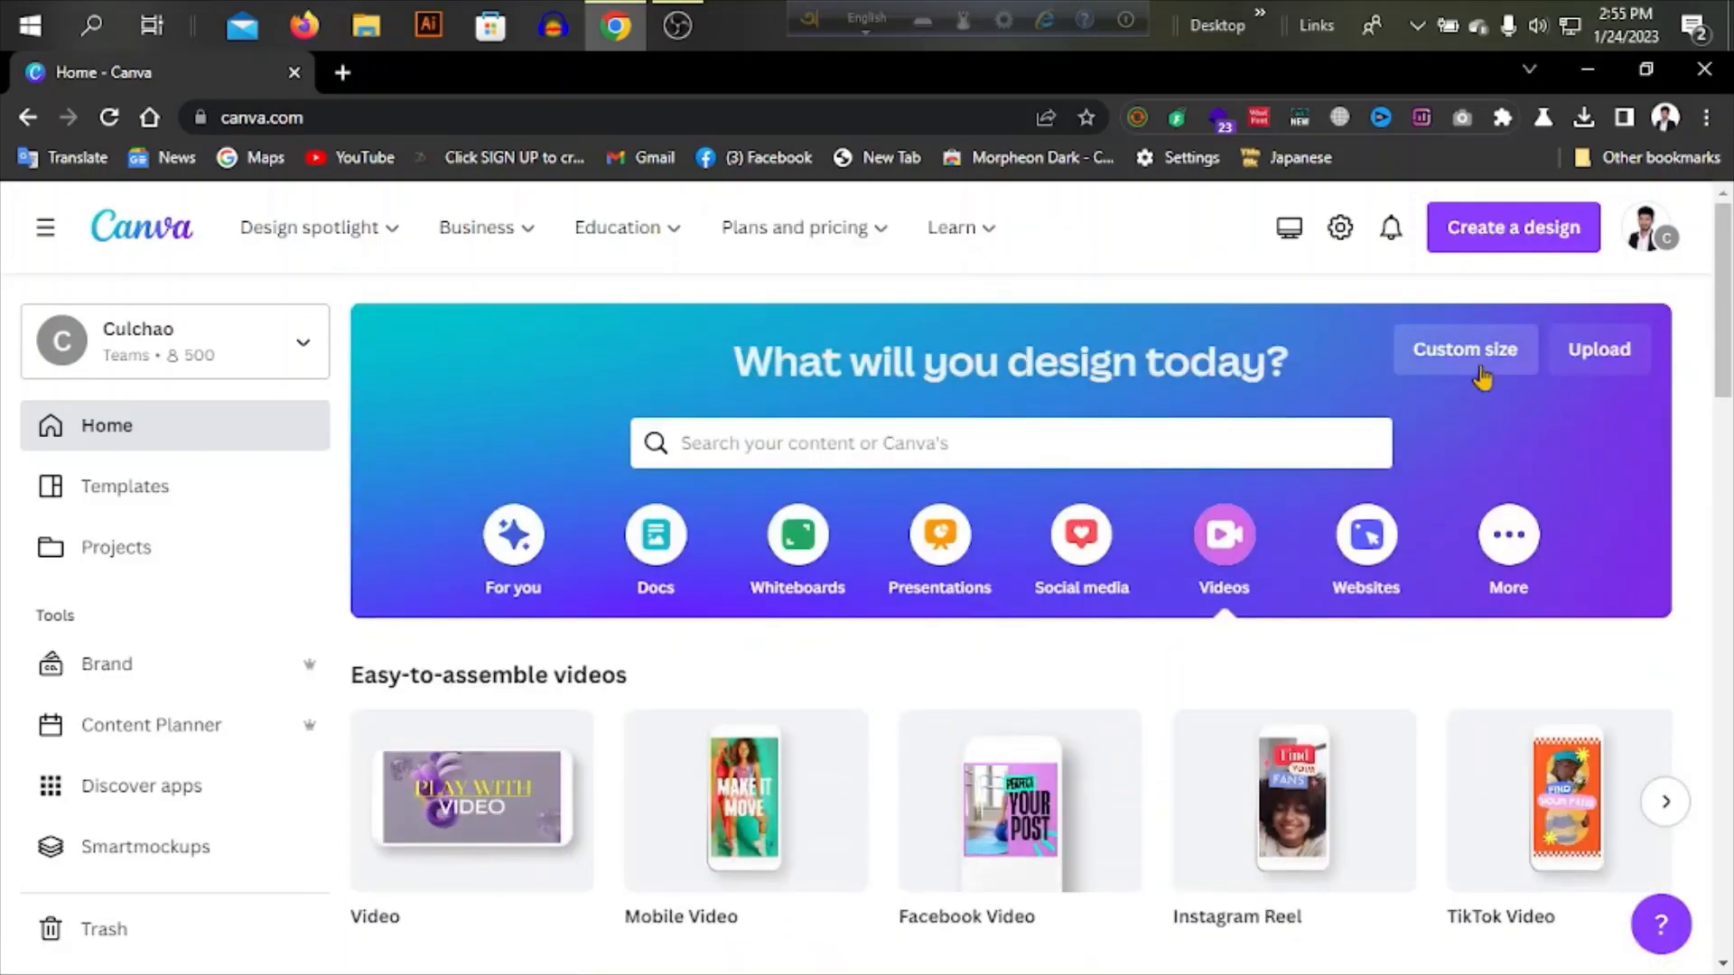
pyautogui.scroll(-3, 1188, 430)
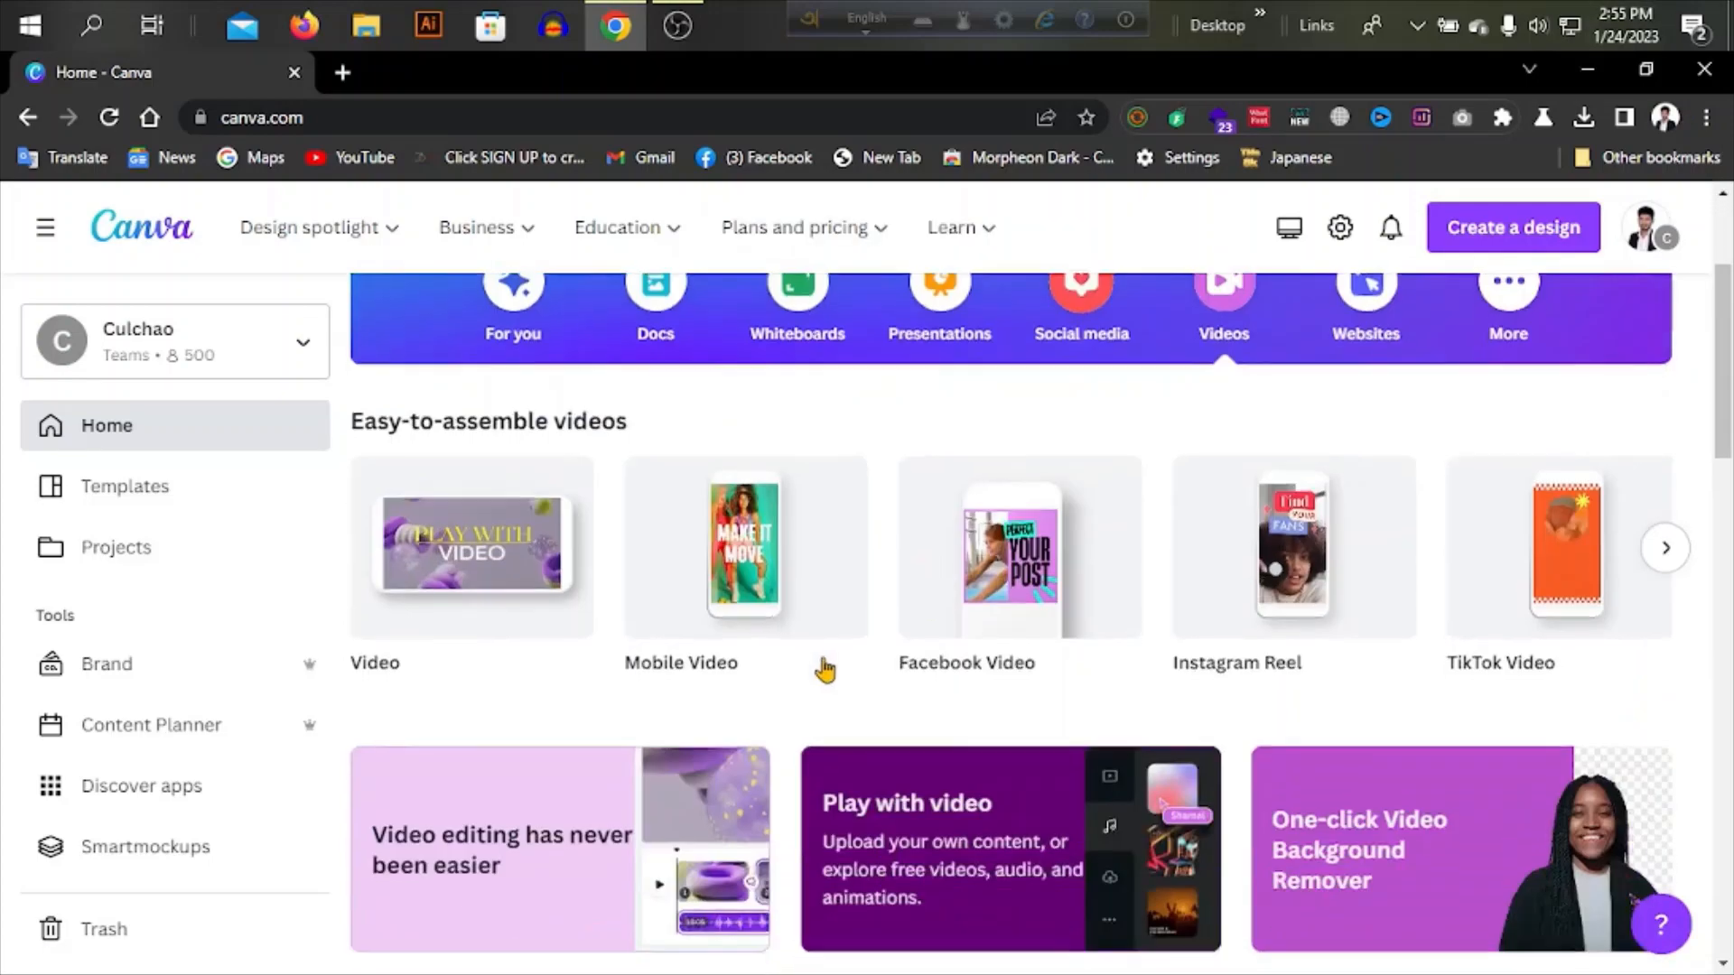
pyautogui.click(461, 587)
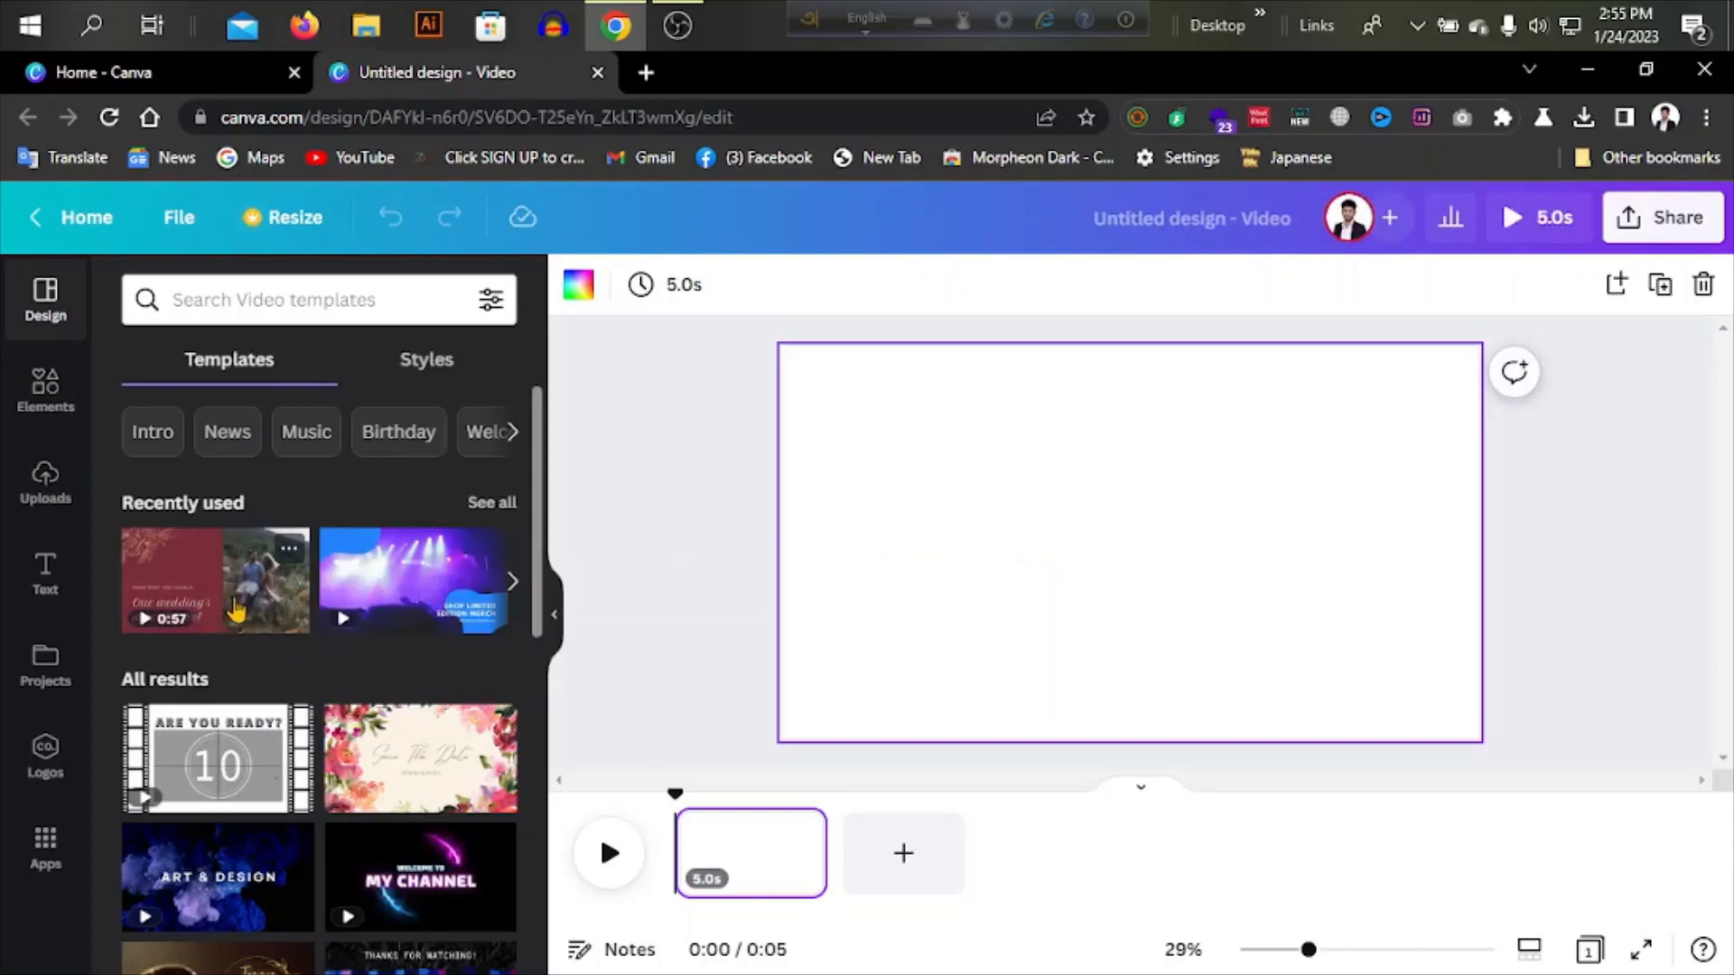
# Step: Apply the first page of the Maroon and Gold Wedding Save The Date Slideshow Video template and preview its playback
pyautogui.click(222, 610)
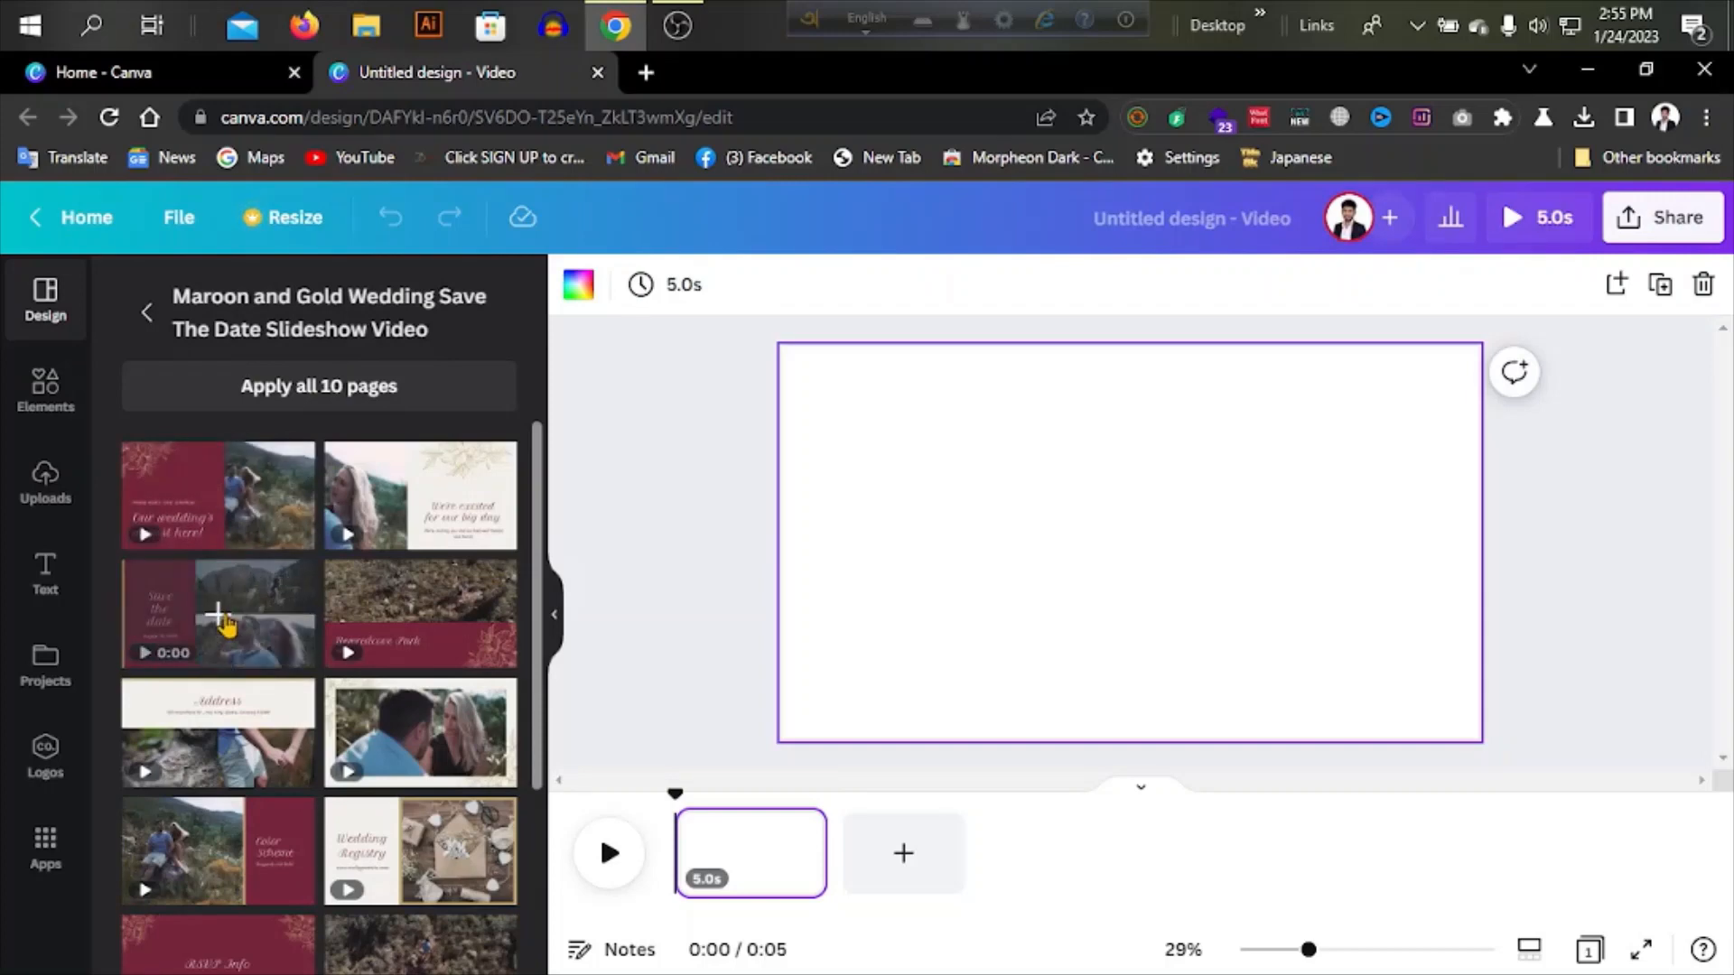
pyautogui.click(217, 495)
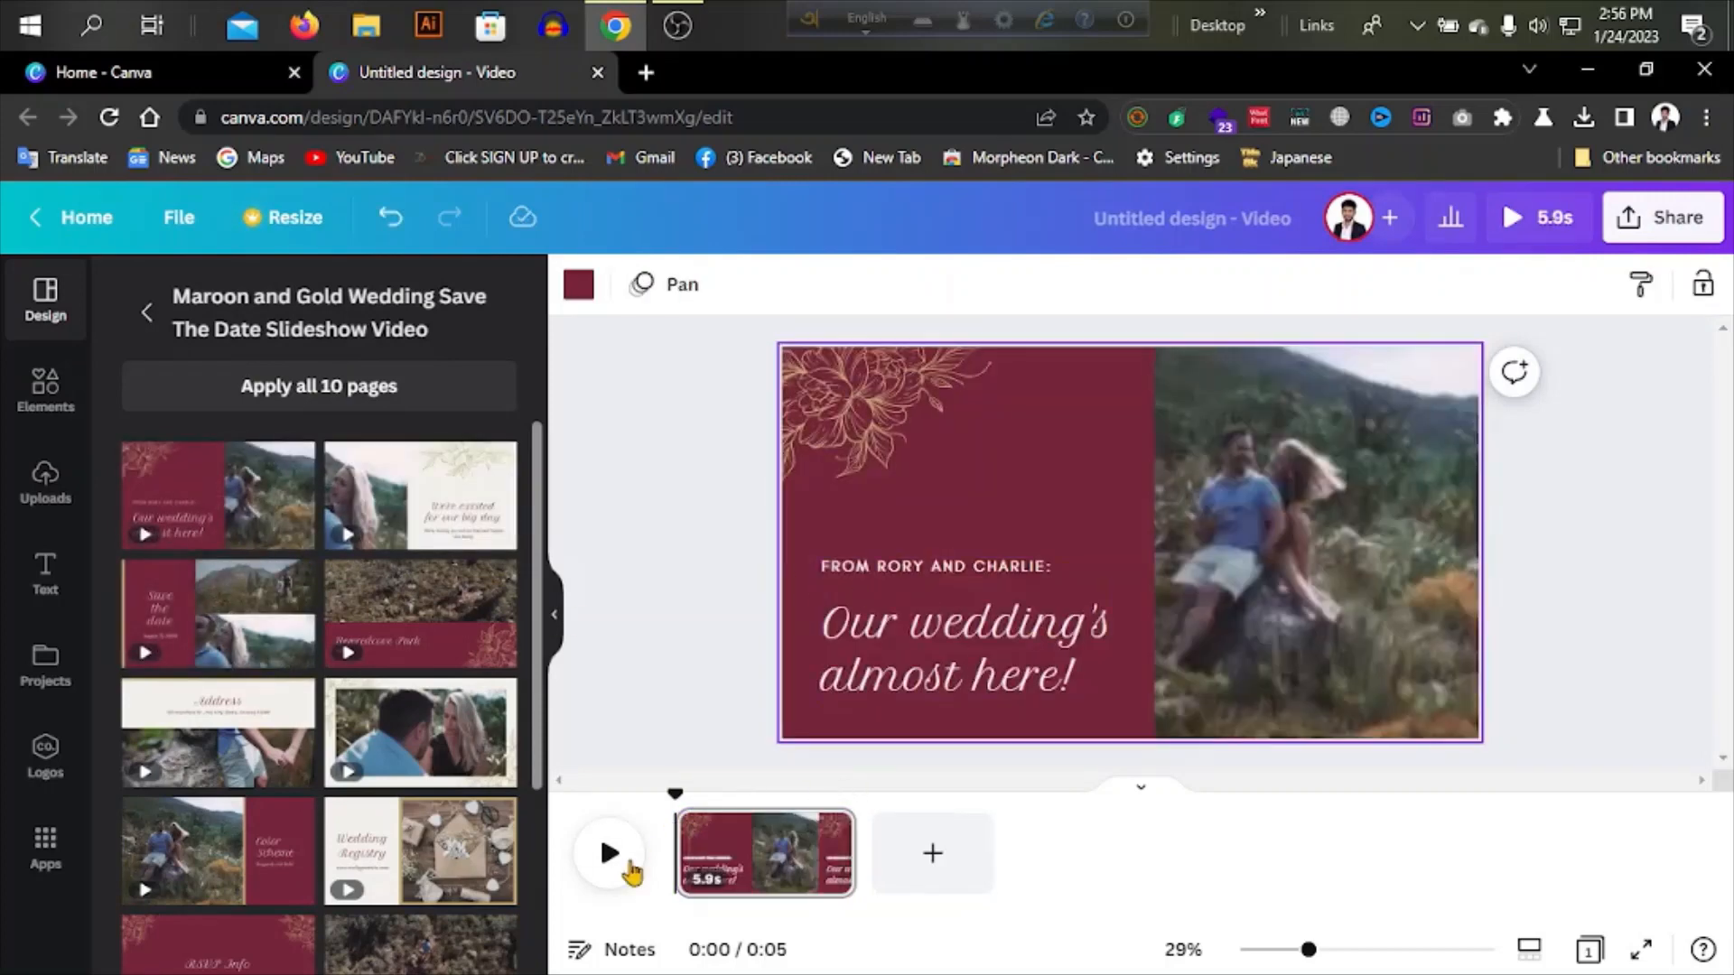
pyautogui.click(620, 854)
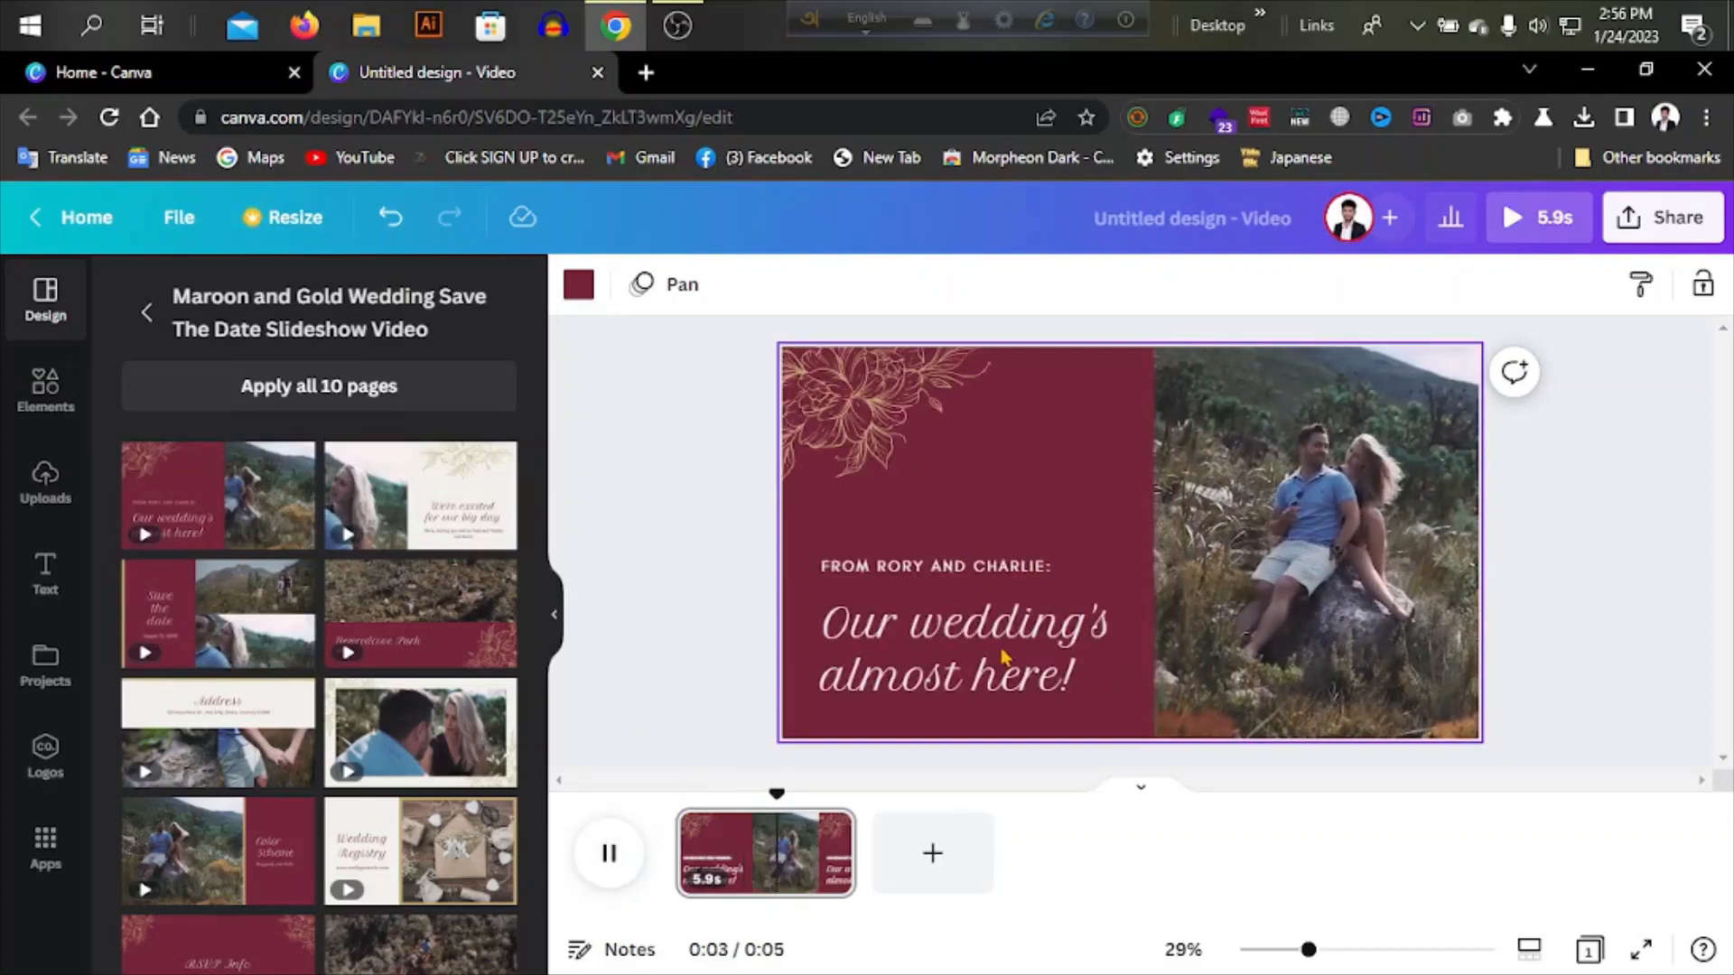
pyautogui.click(659, 550)
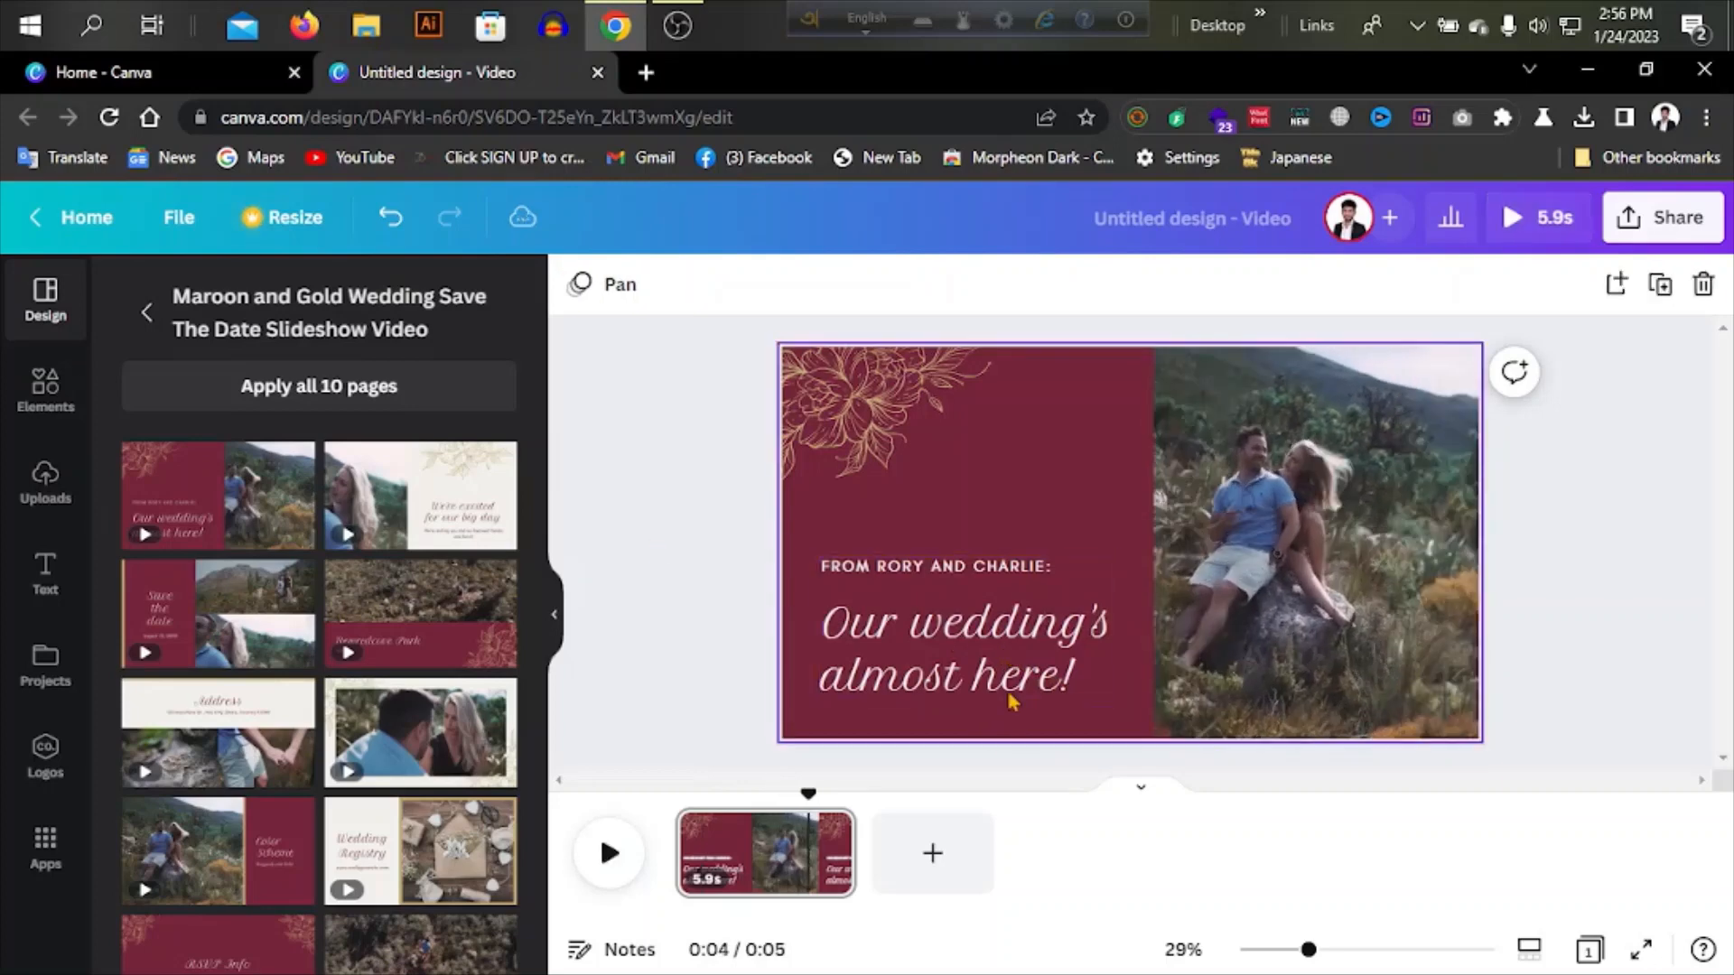
pyautogui.click(928, 644)
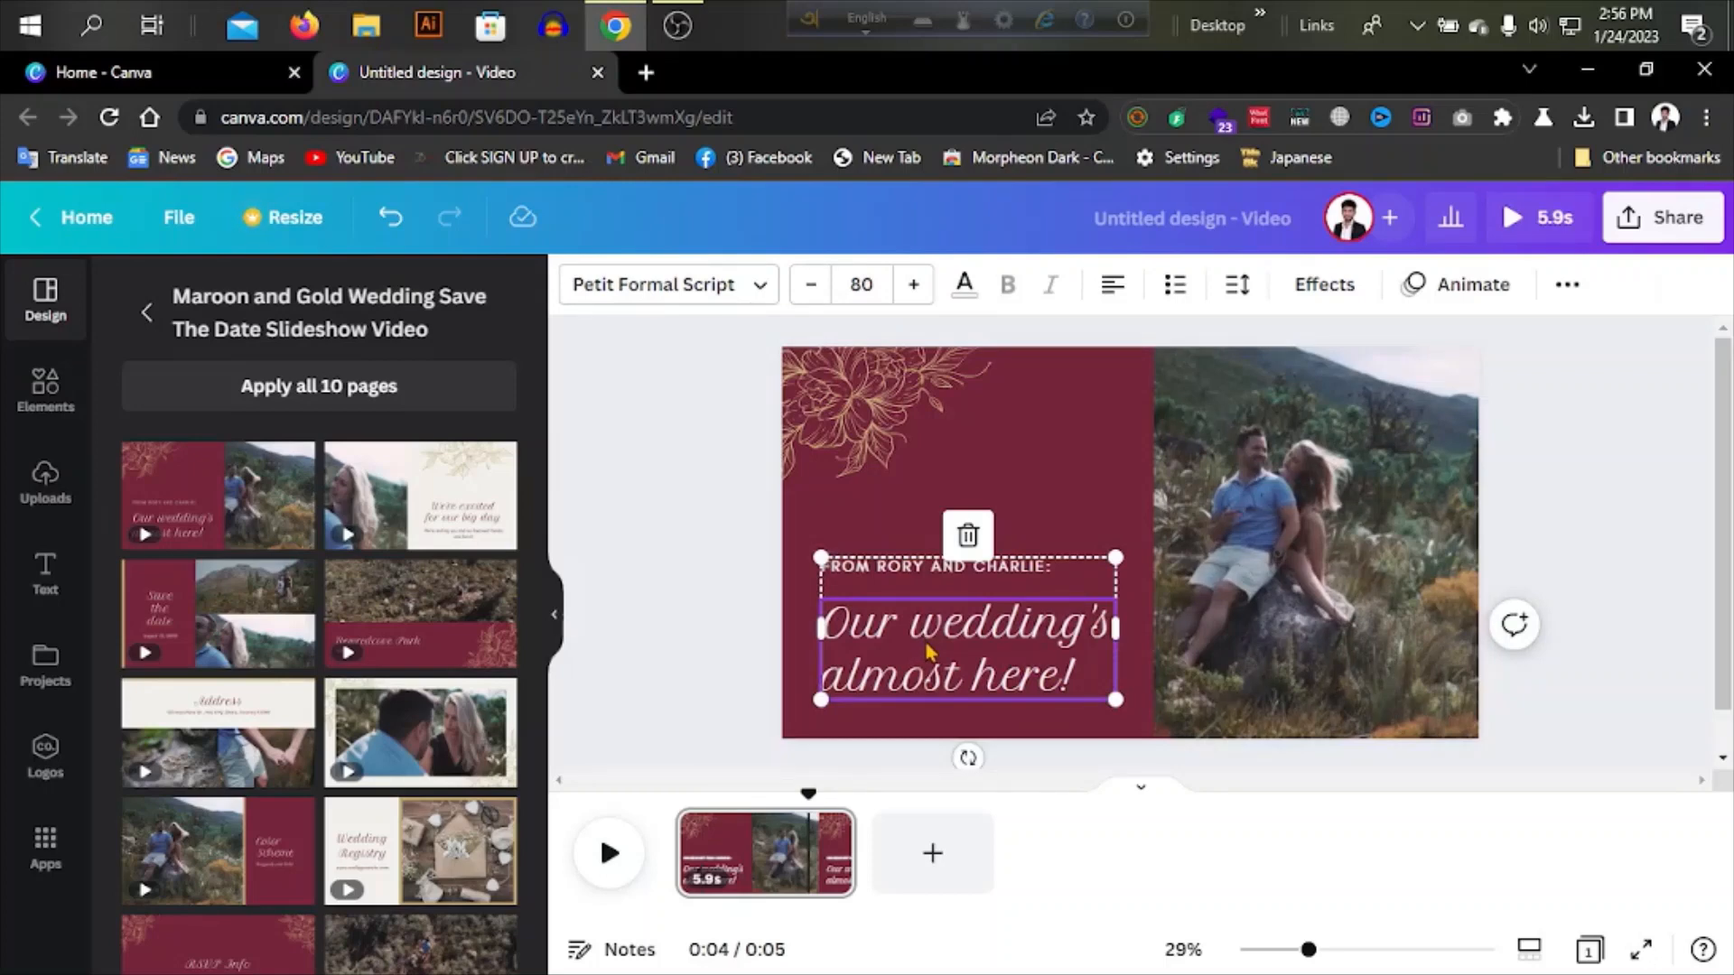
pyautogui.doubleClick(931, 648)
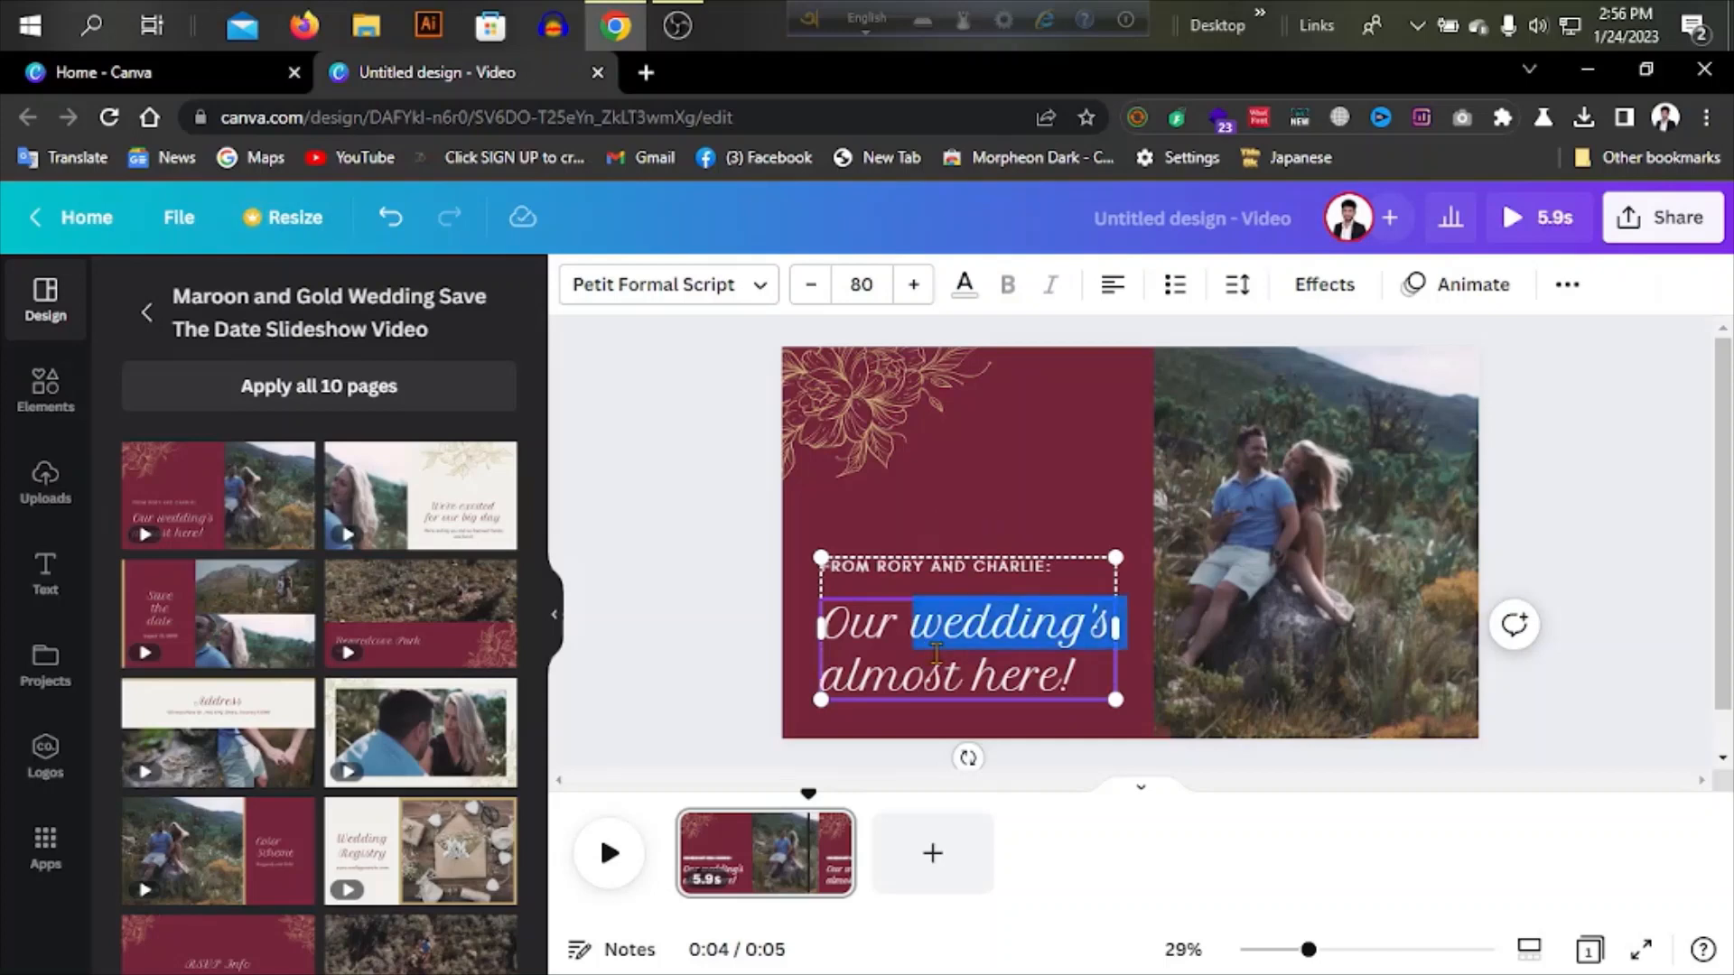
pyautogui.click(935, 652)
pyautogui.doubleClick(927, 652)
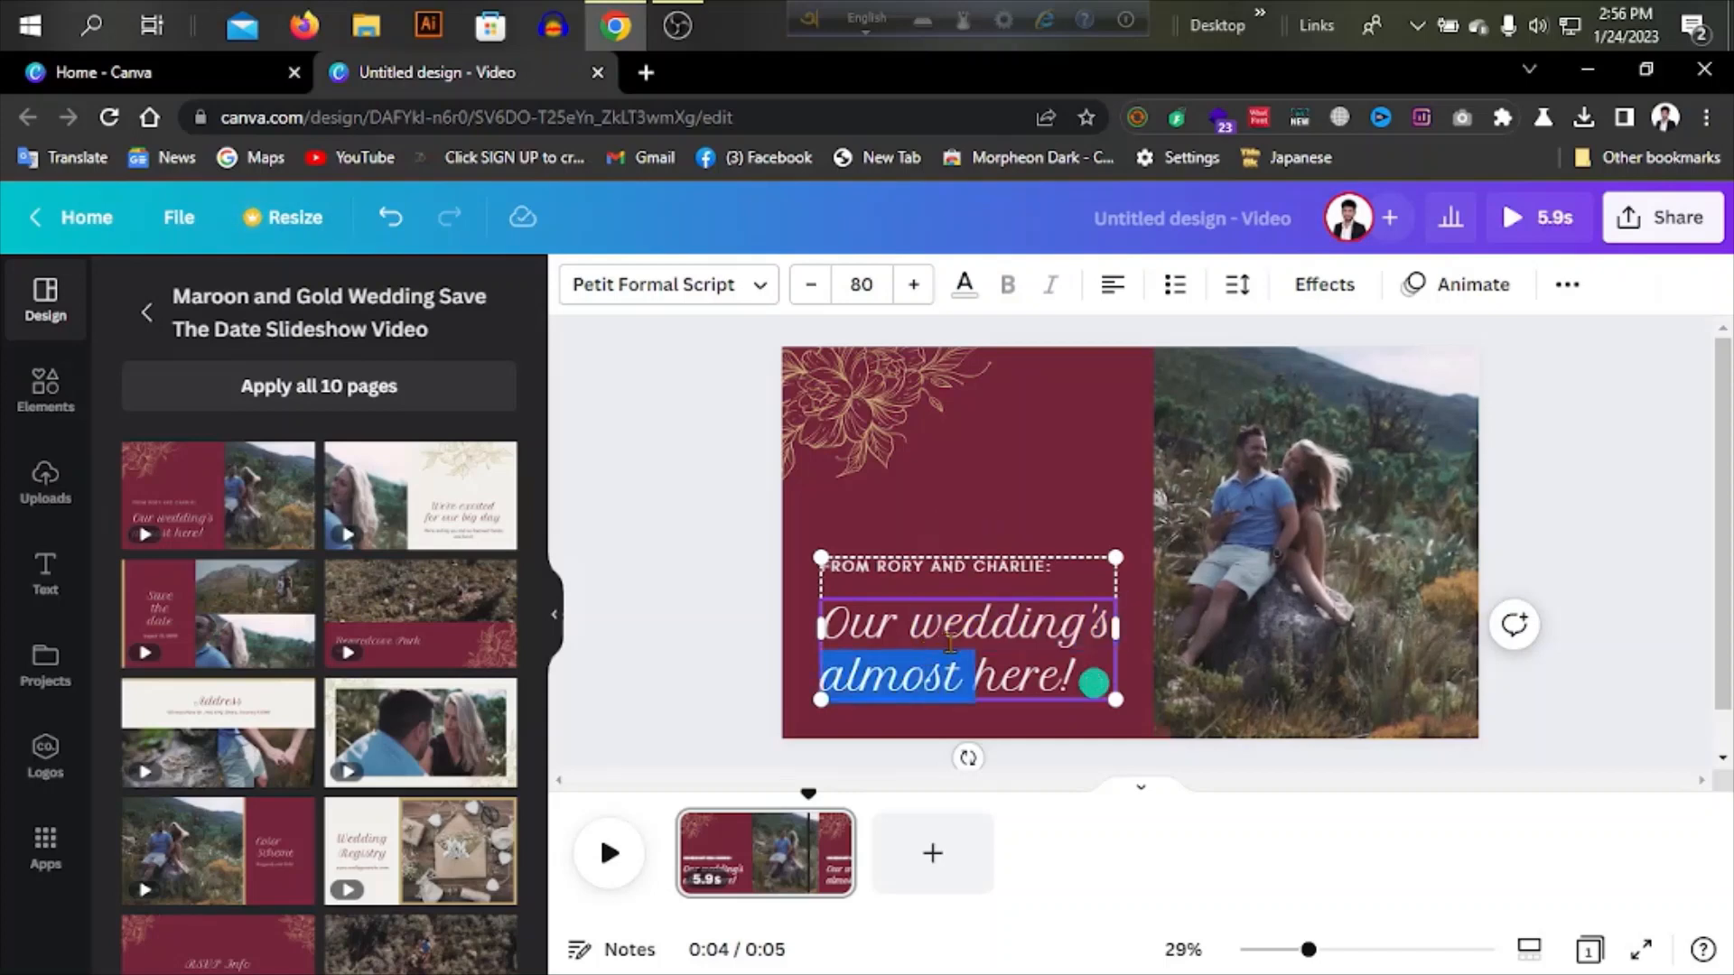
pyautogui.click(949, 644)
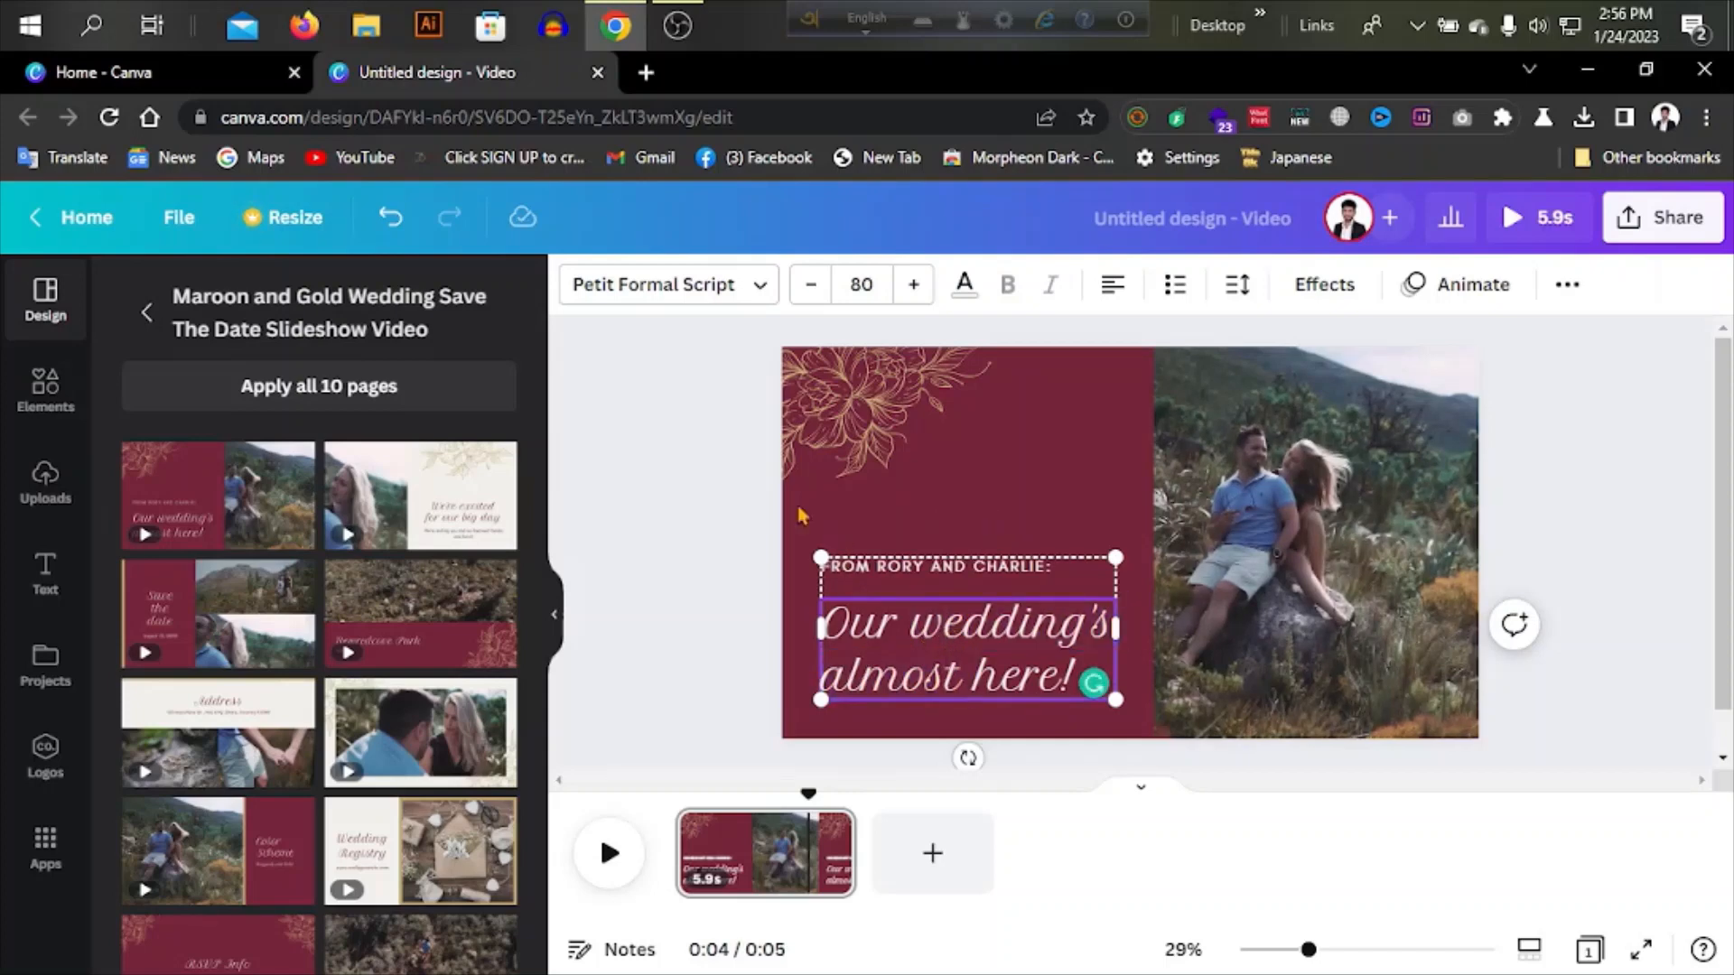
pyautogui.click(747, 477)
# Step: Try a larger font size on the "Our wedding's almost here!" heading and return it to 80
pyautogui.click(916, 634)
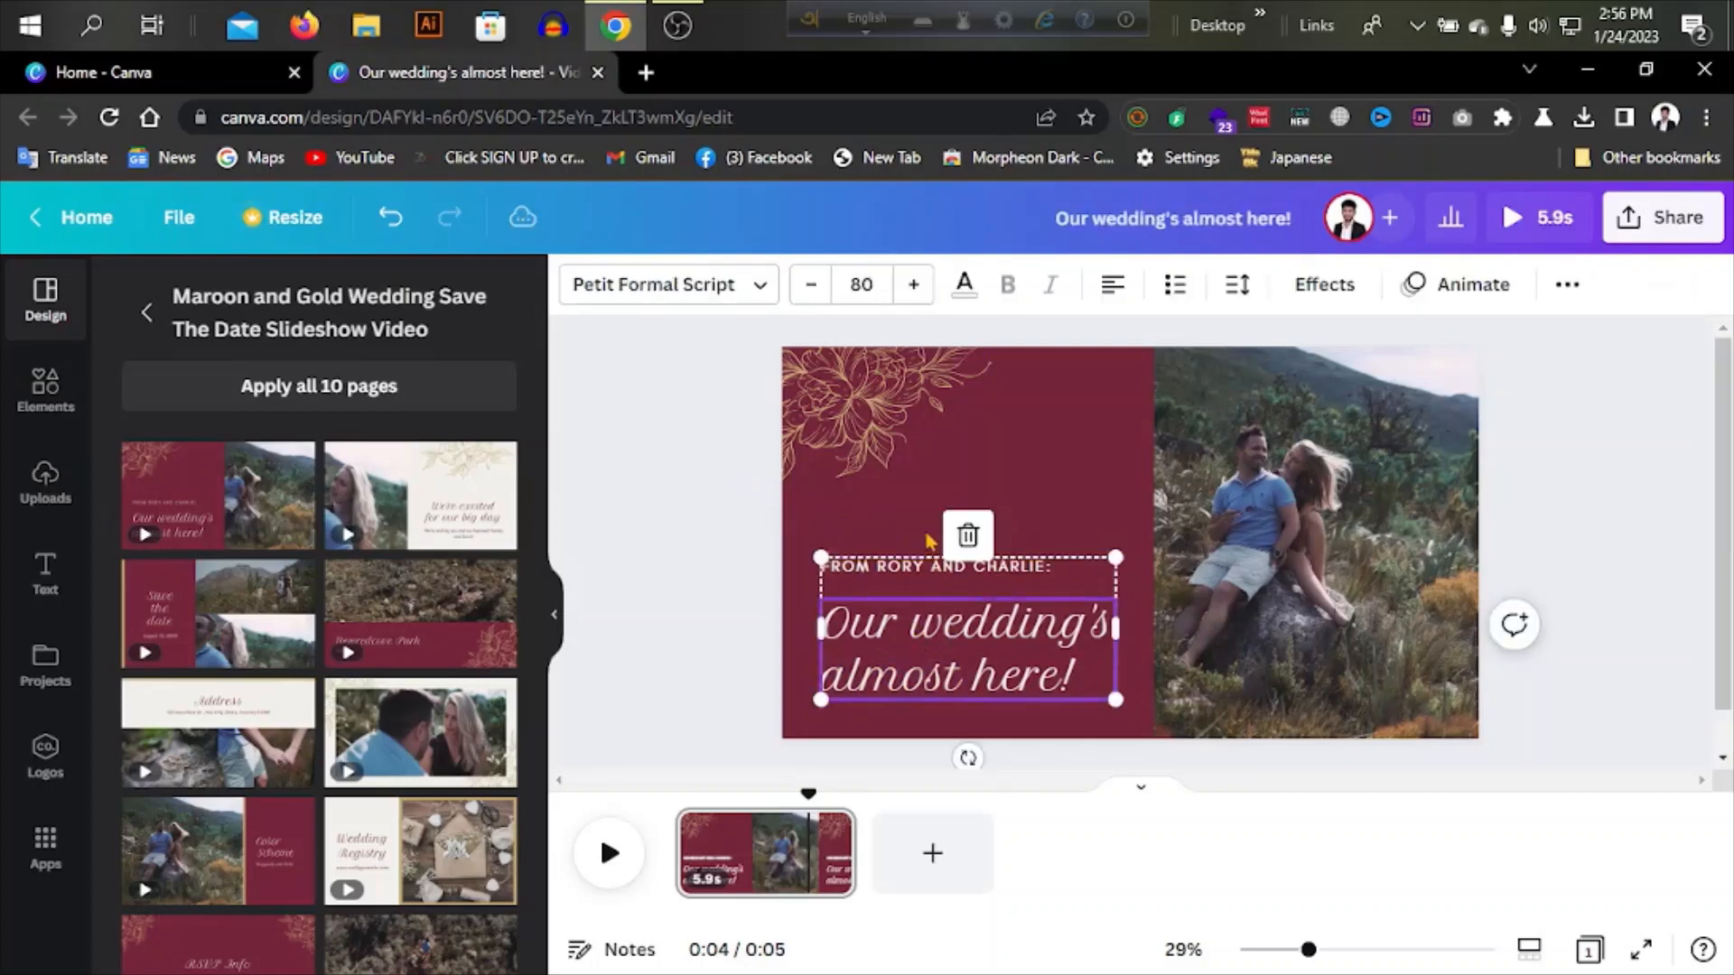
pyautogui.click(914, 293)
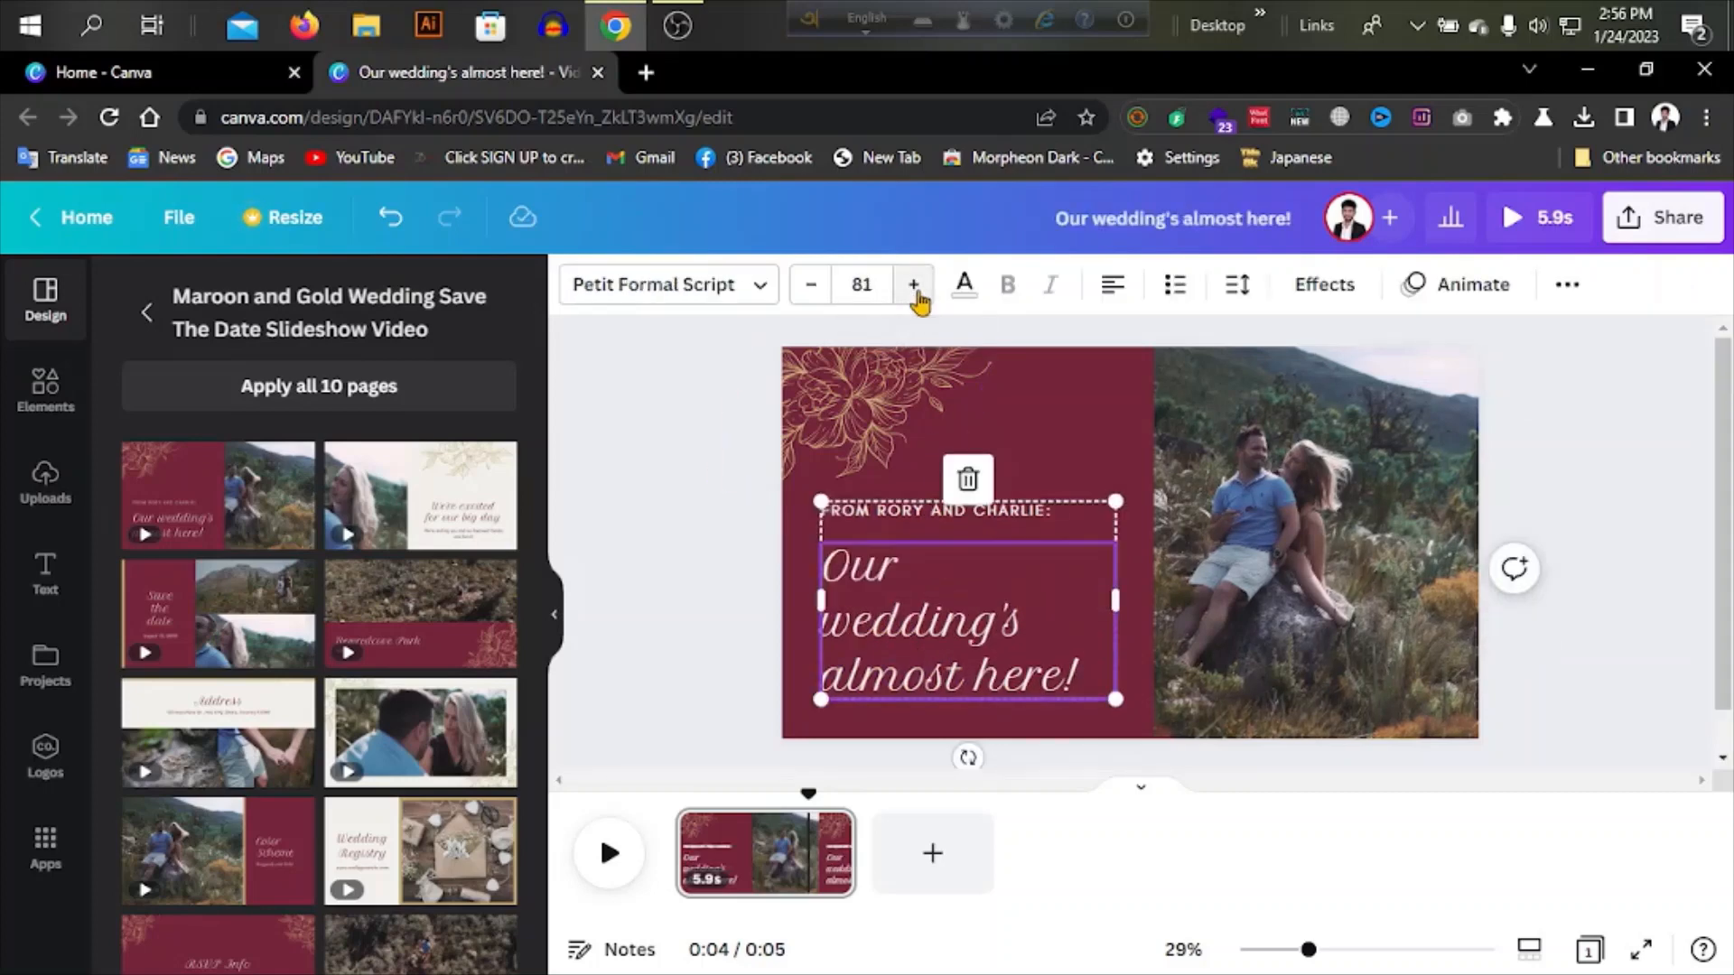
pyautogui.click(915, 291)
pyautogui.click(812, 287)
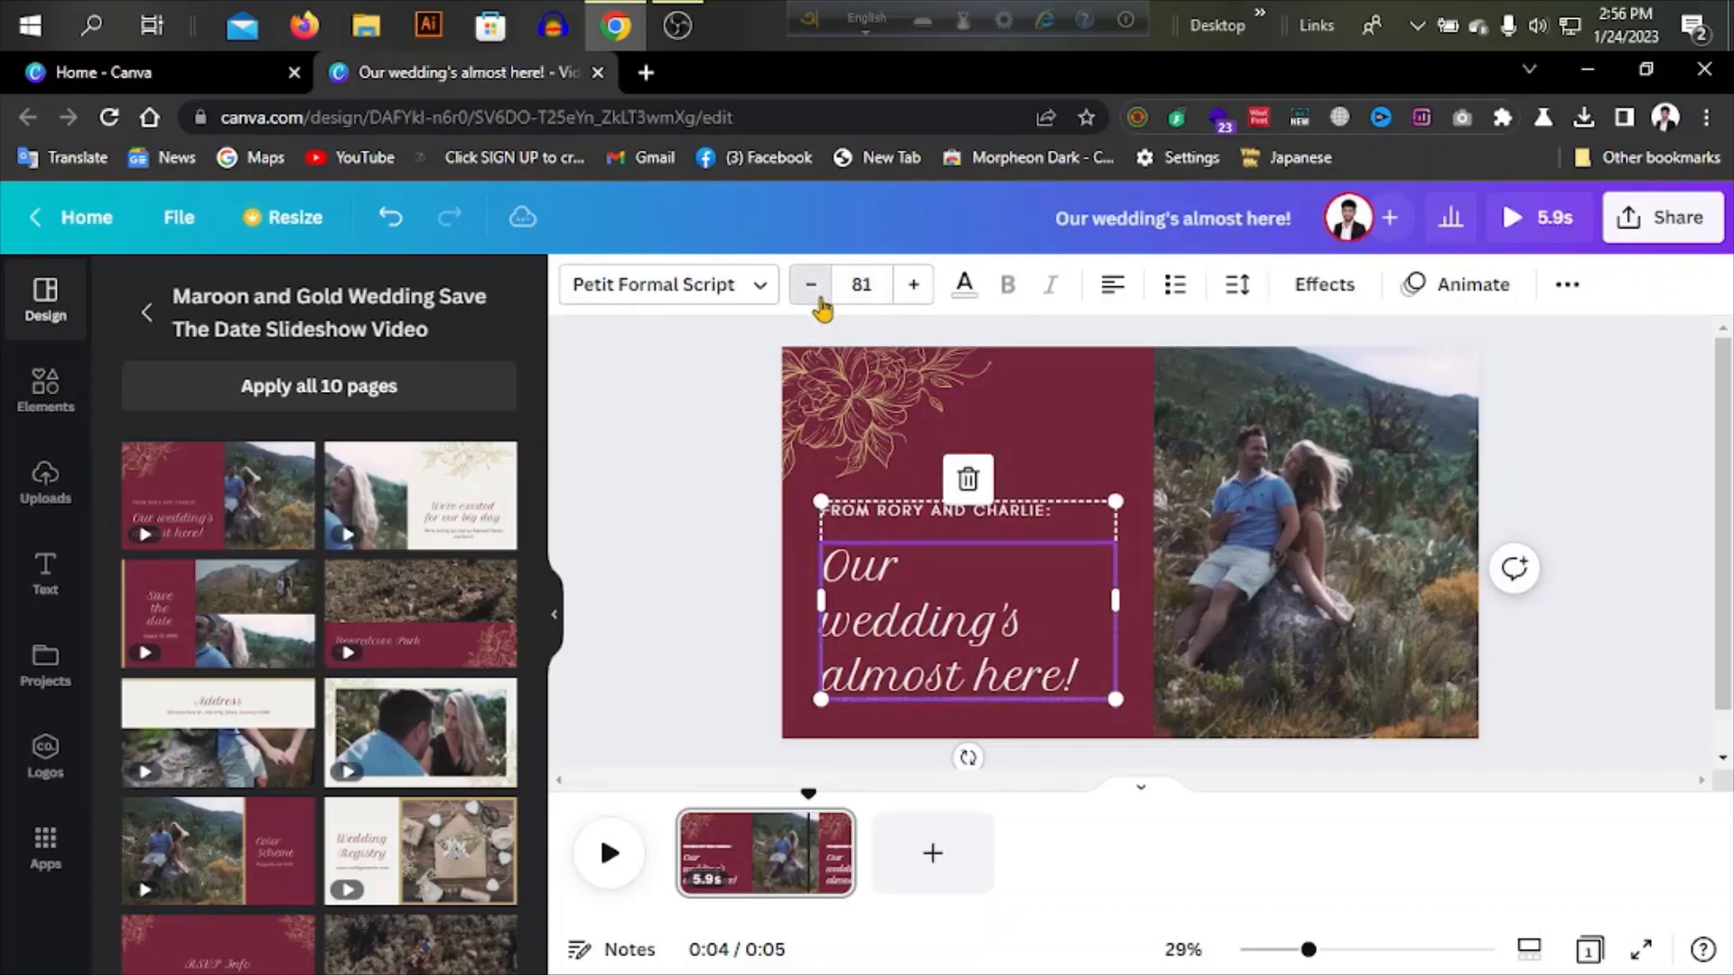
pyautogui.click(817, 303)
pyautogui.click(700, 296)
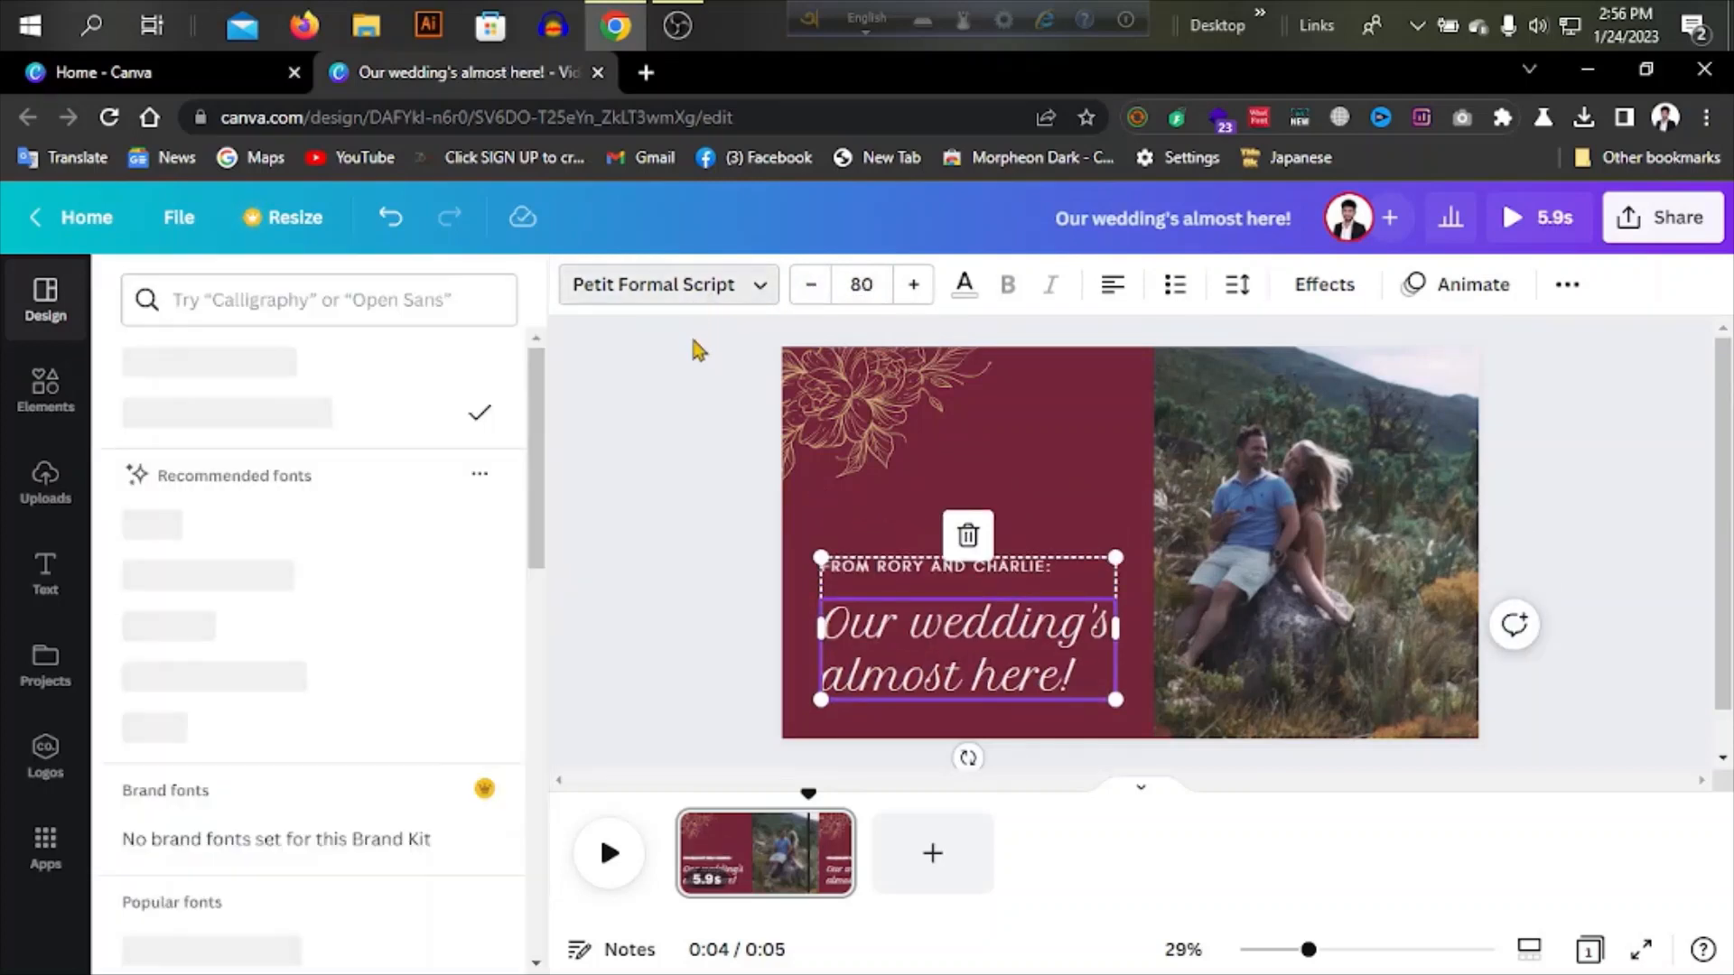
pyautogui.scroll(-5, 330, 596)
pyautogui.scroll(-4, 332, 603)
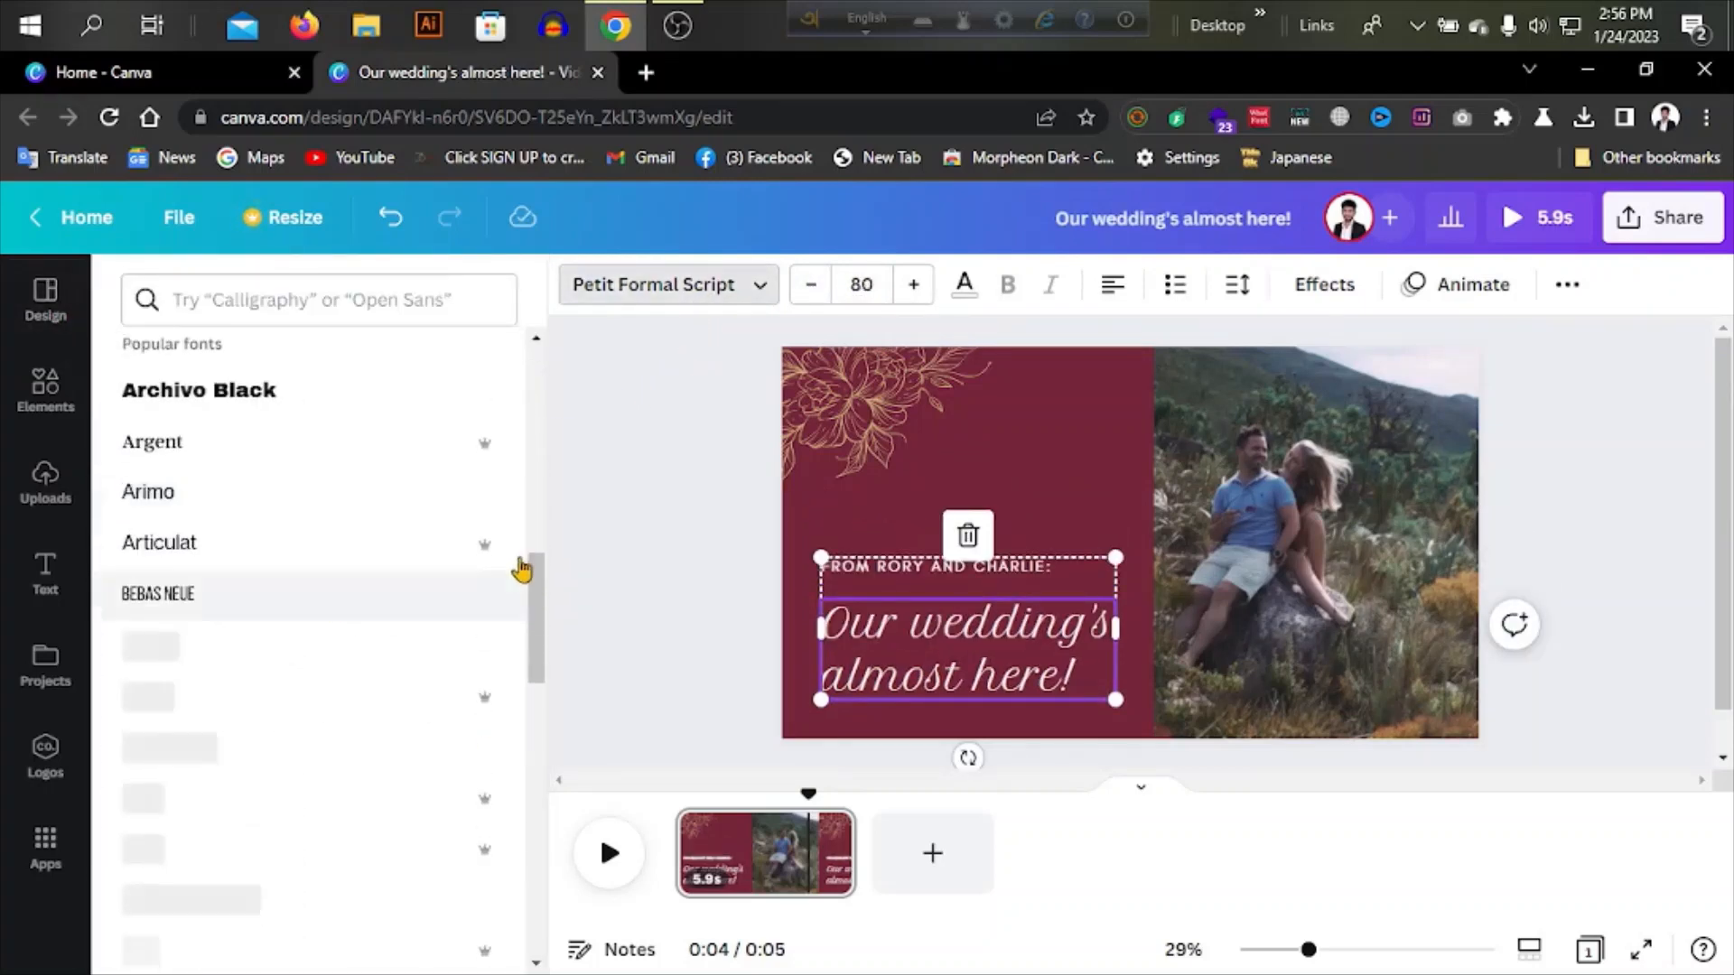
pyautogui.click(688, 482)
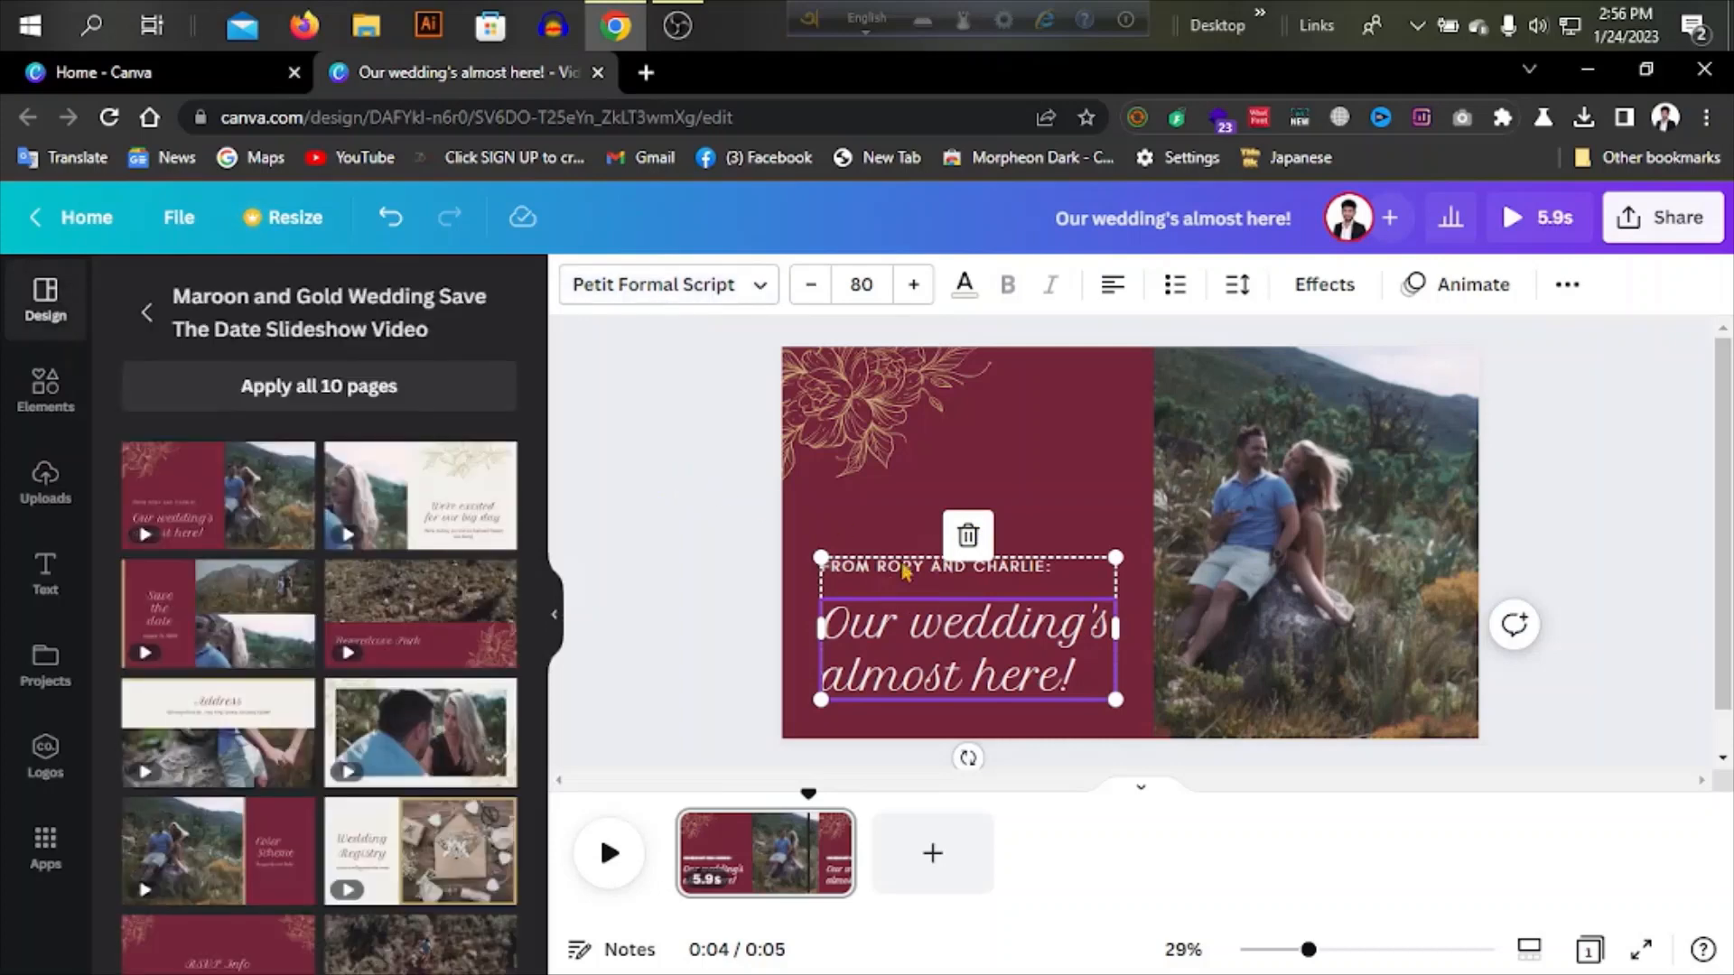
# Step: Apply the Splice text effect to the "Our wedding's almost here!" heading
pyautogui.click(1306, 287)
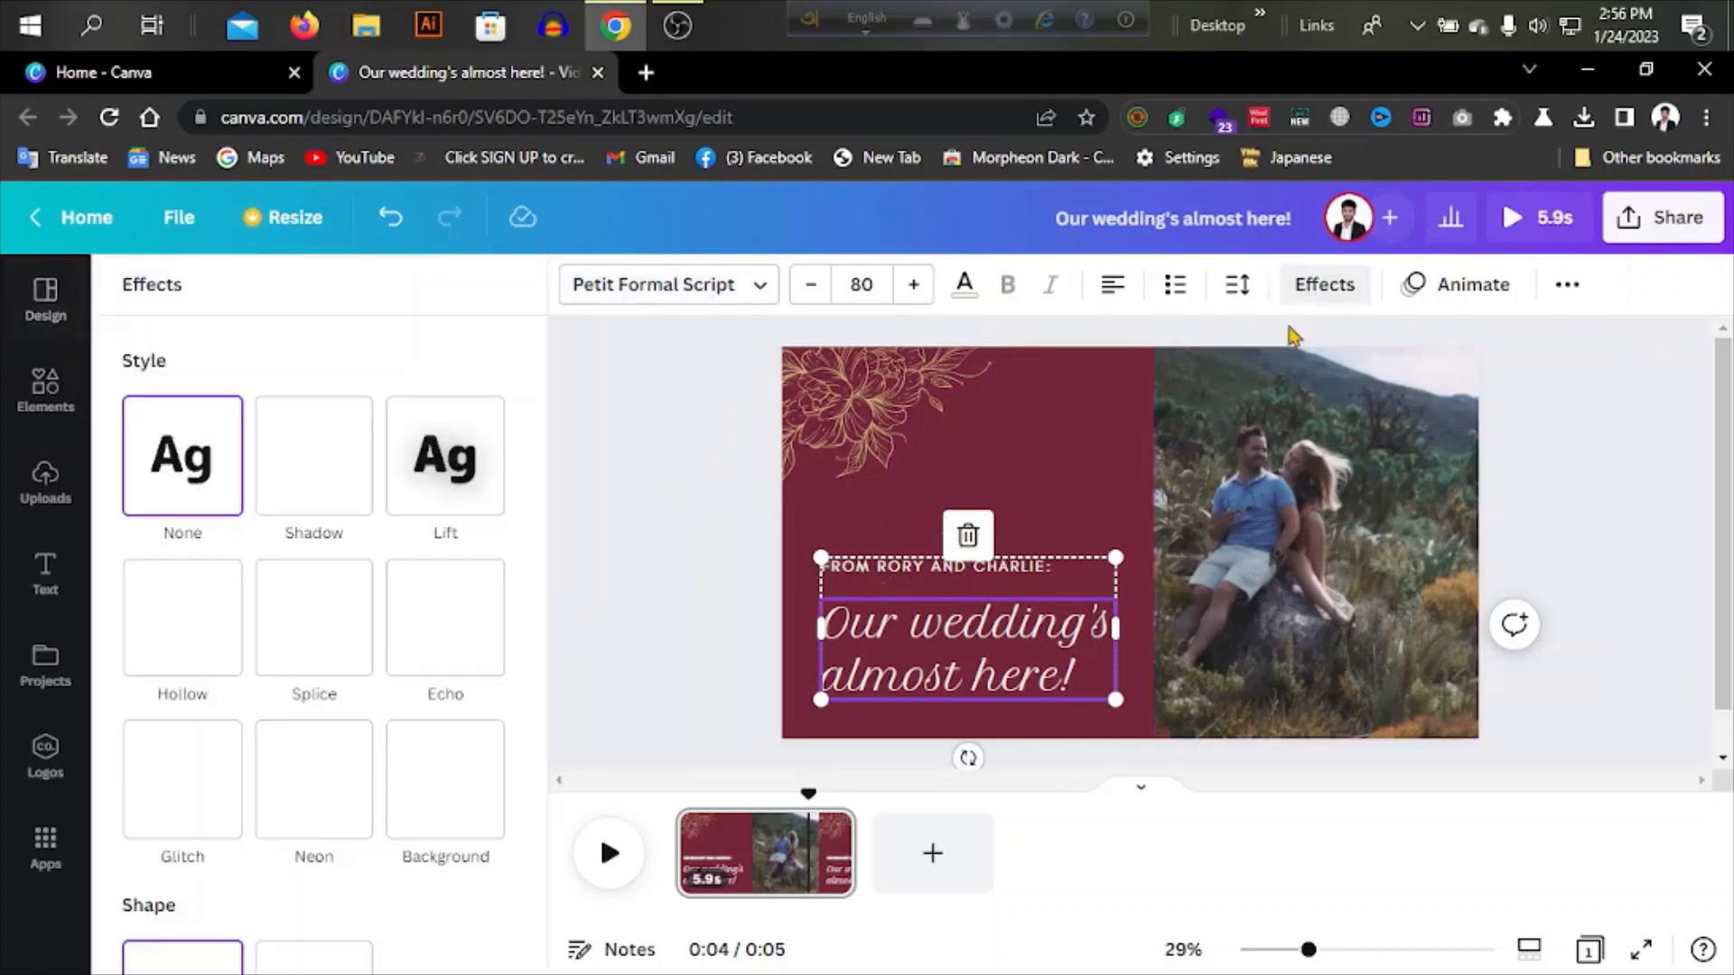
pyautogui.scroll(-2, 303, 528)
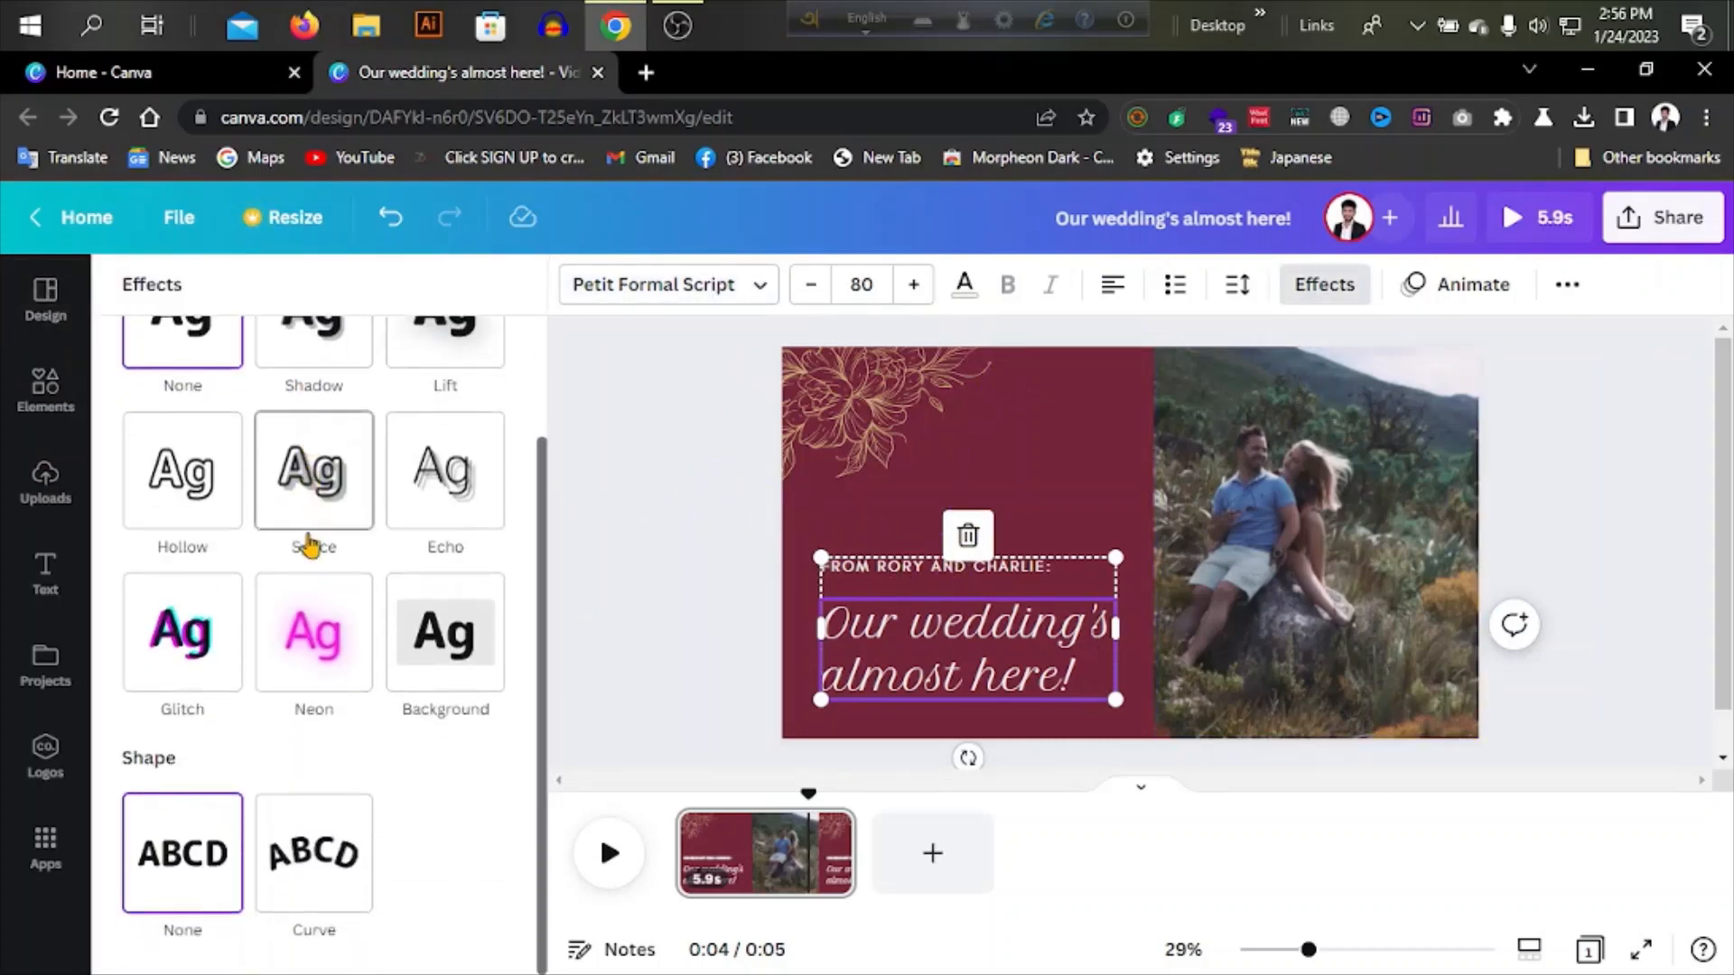
pyautogui.click(271, 461)
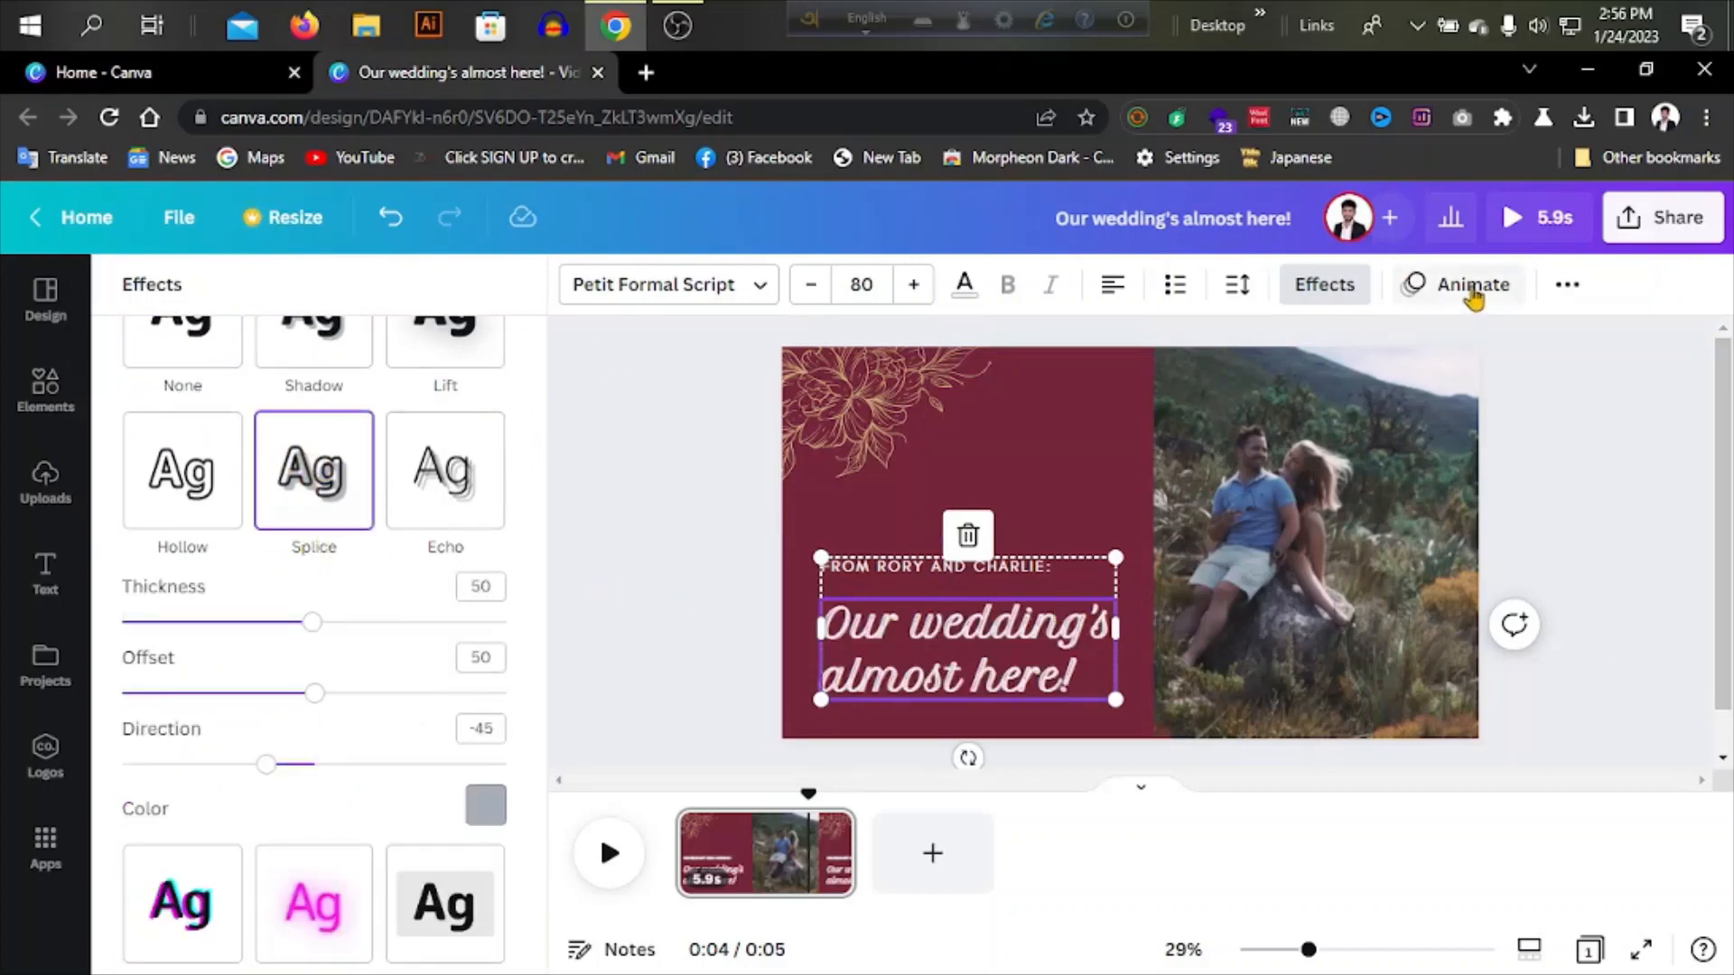
# Step: Preview the Wipe, Pan and Breathe text animations on the heading and close the animation options
pyautogui.click(1472, 287)
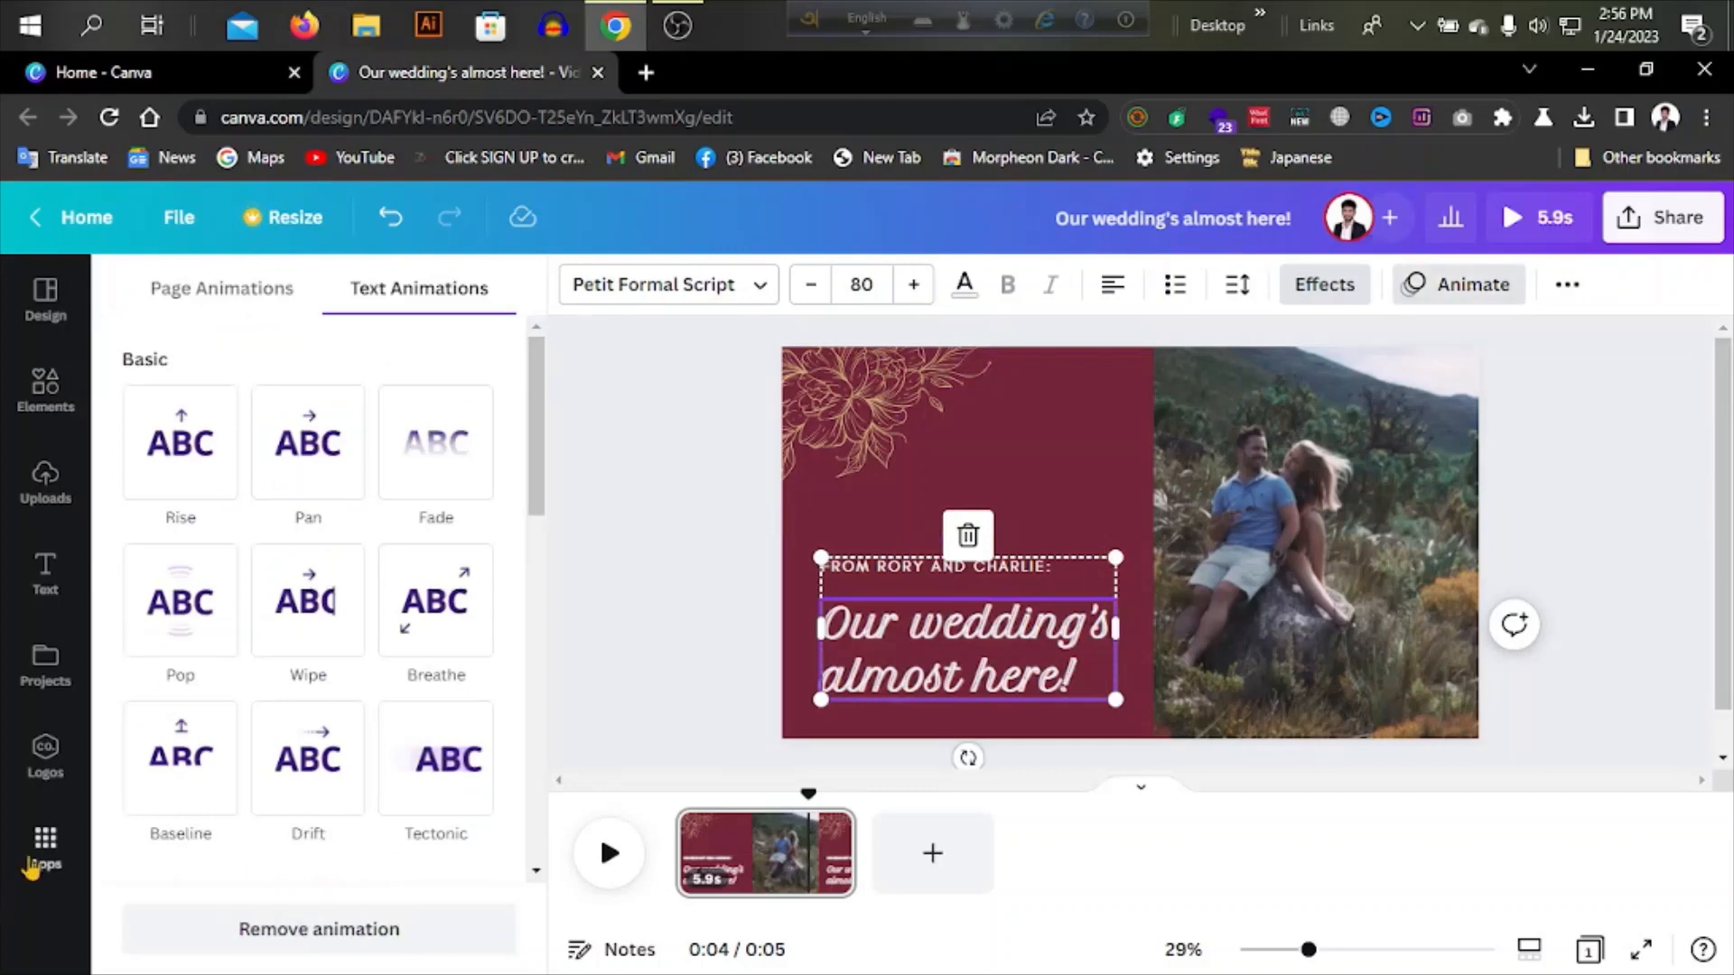
pyautogui.click(313, 648)
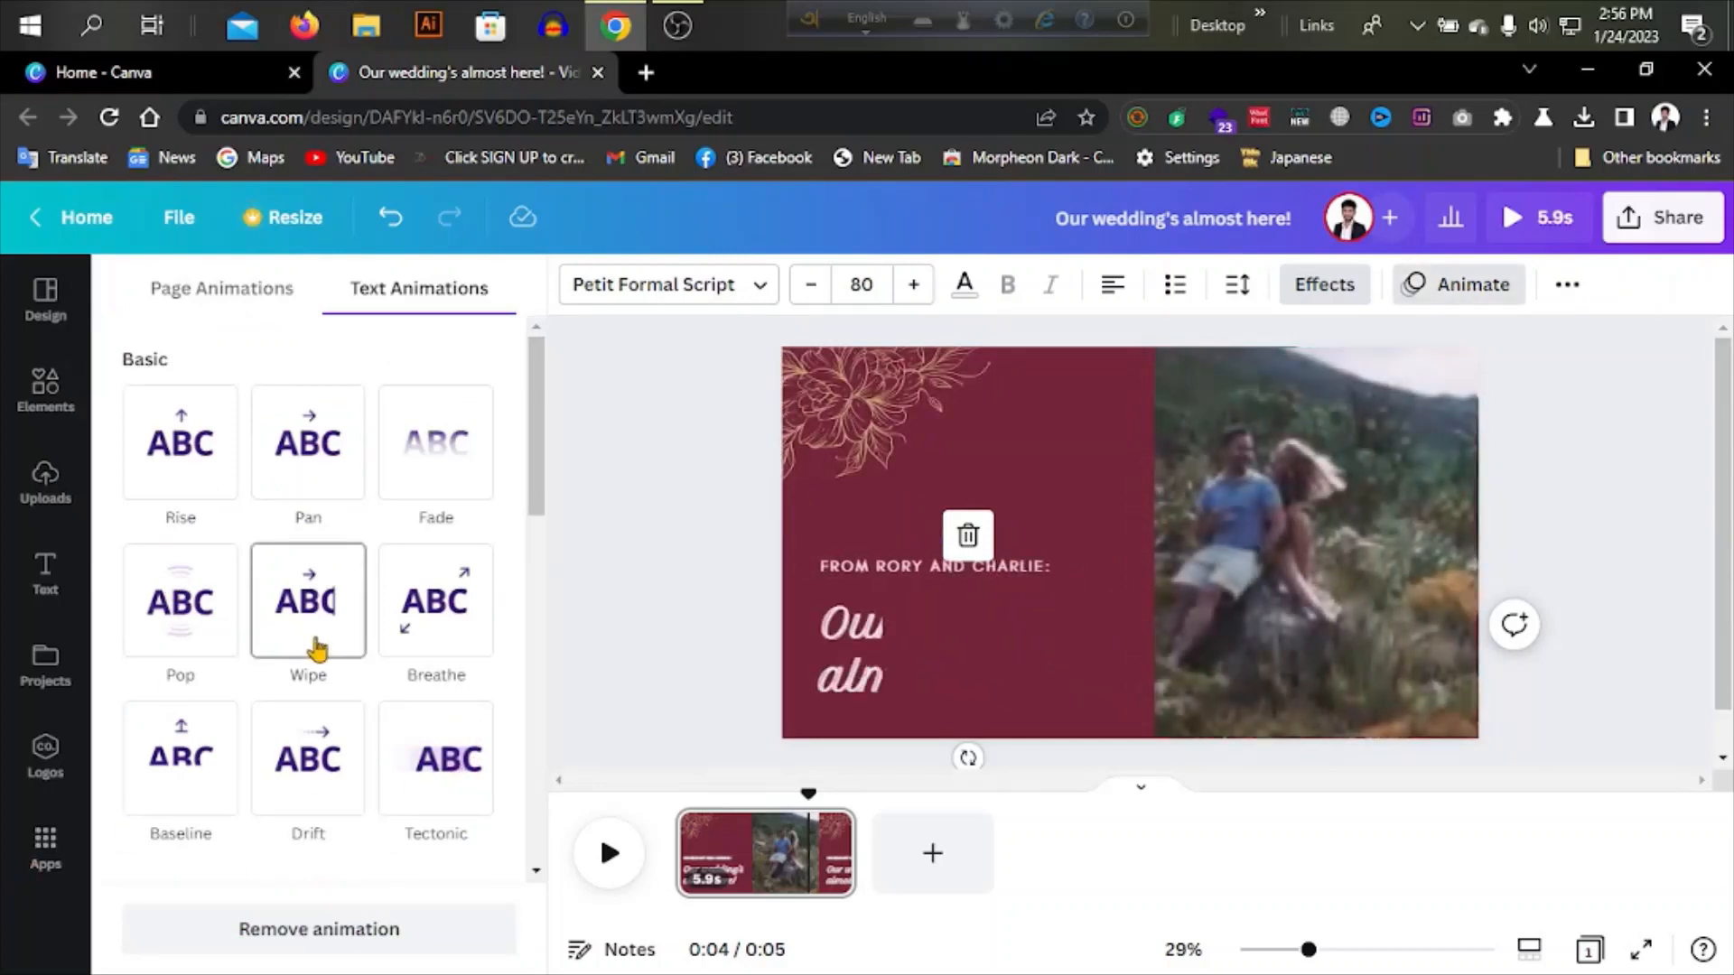
pyautogui.click(318, 443)
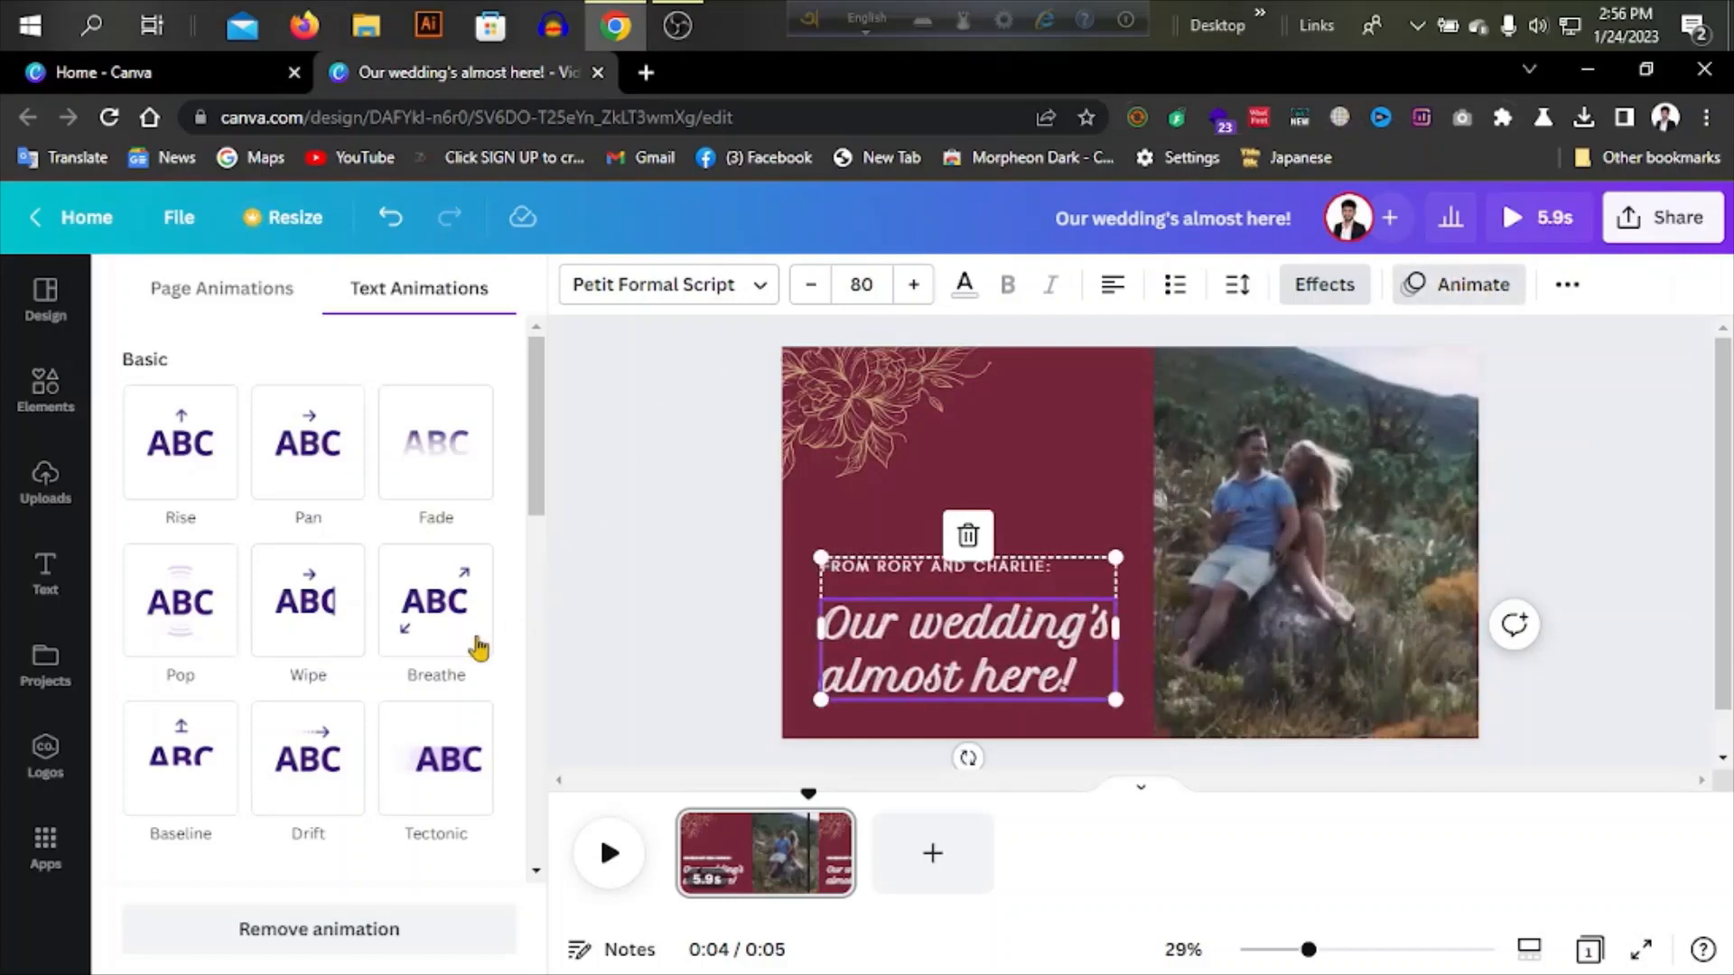
pyautogui.click(442, 631)
pyautogui.scroll(-5, 488, 614)
pyautogui.click(574, 544)
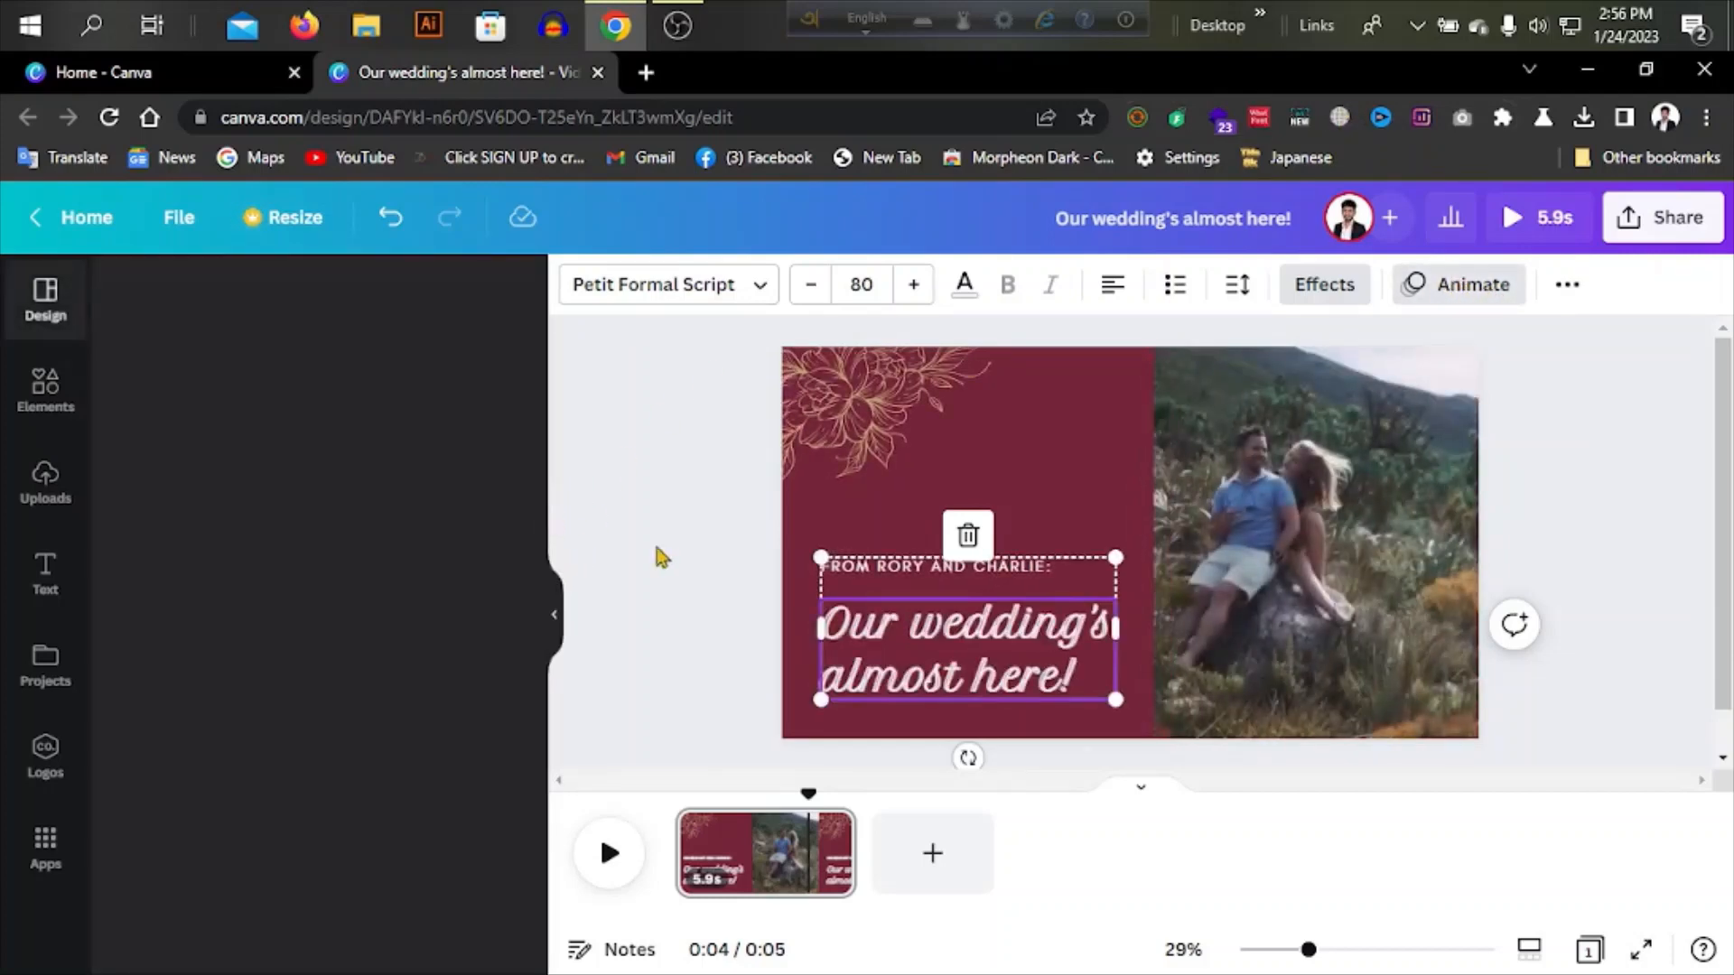
# Step: Add the white starburst sticker from the elements library and shrink it to fit above the heading text on the maroon area
pyautogui.click(980, 439)
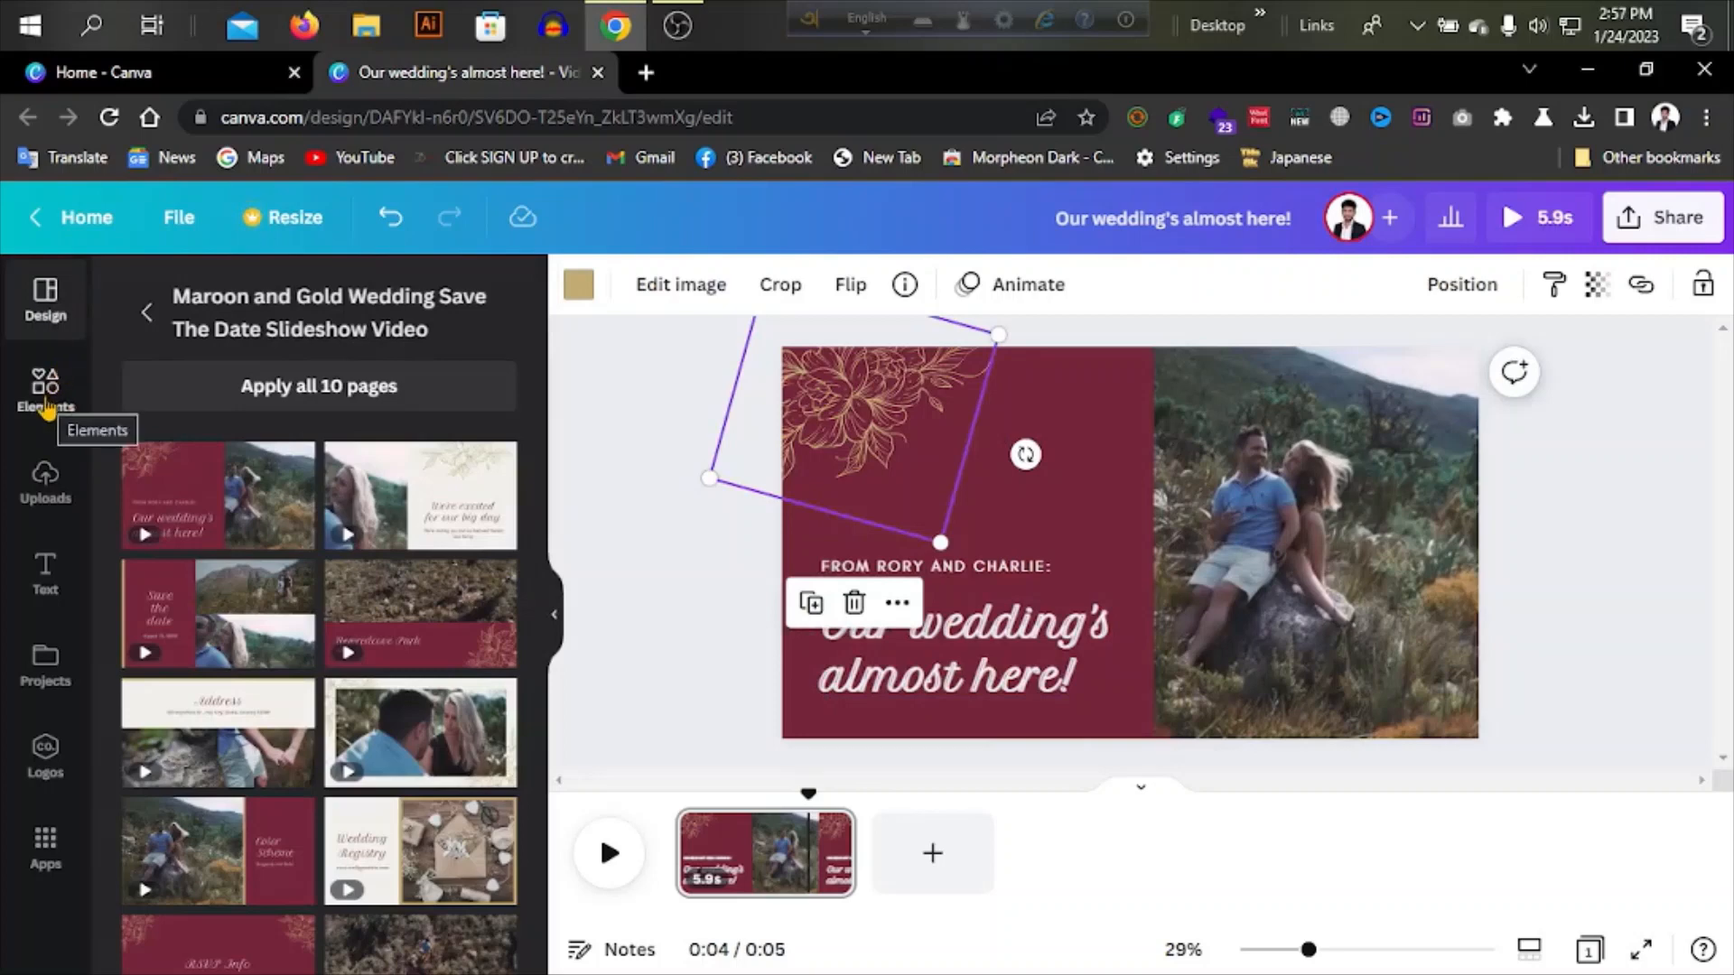
pyautogui.click(50, 378)
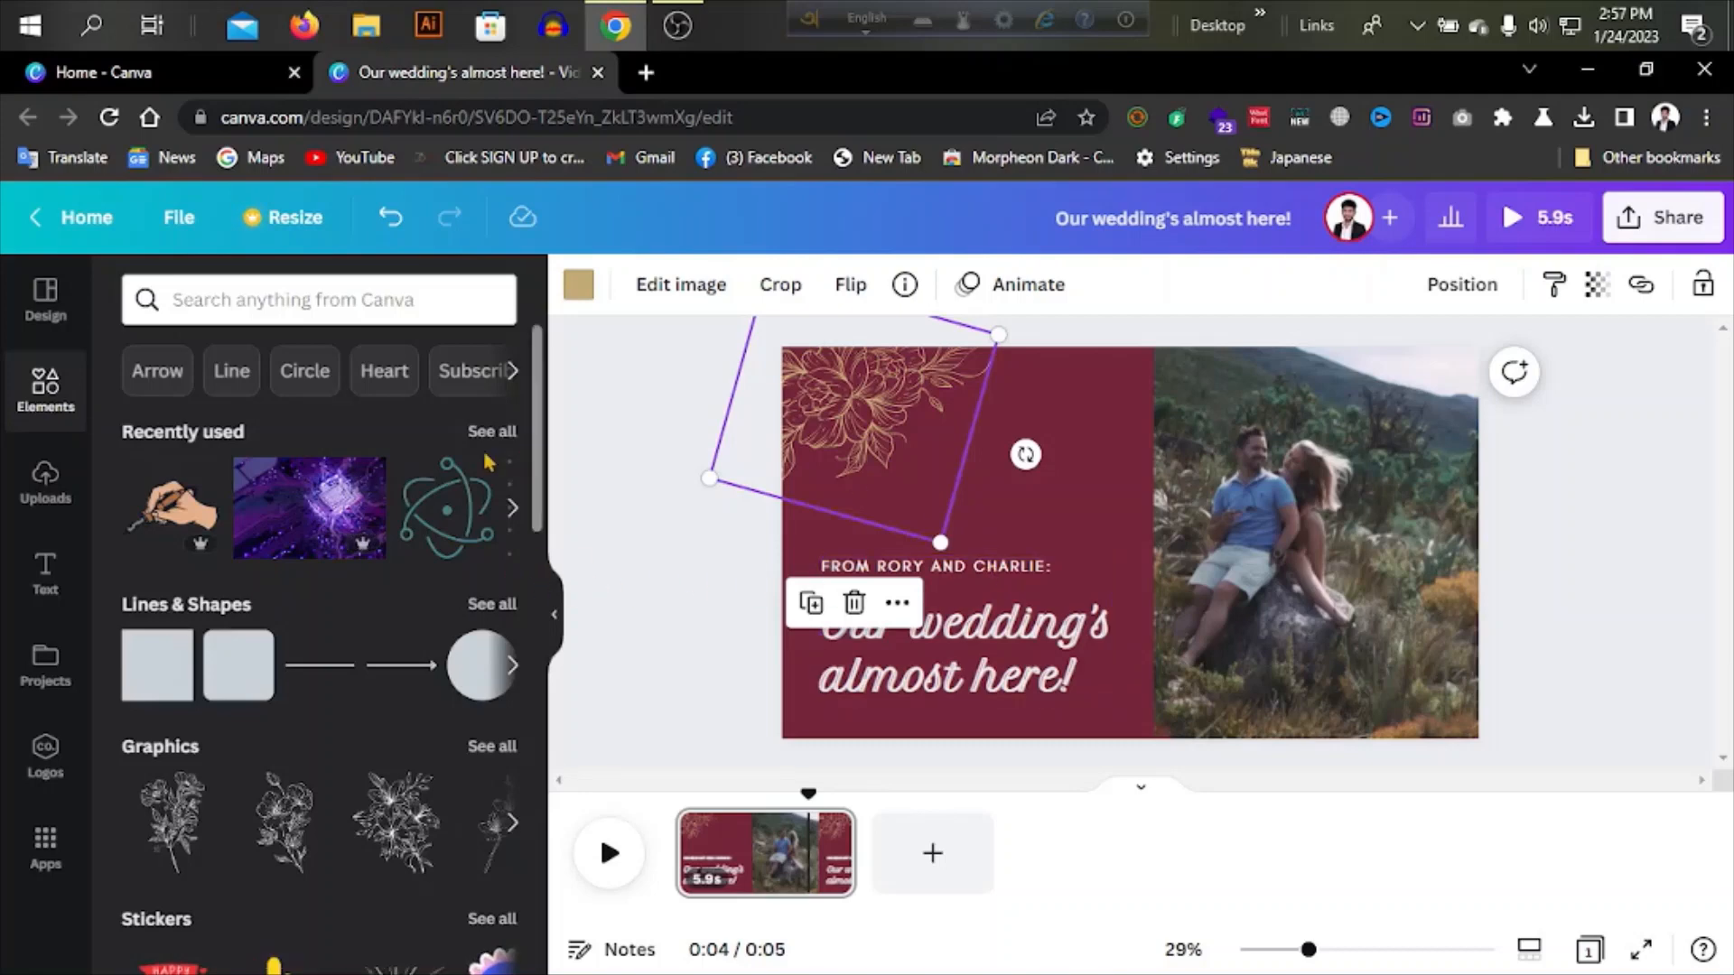
pyautogui.scroll(-8, 418, 752)
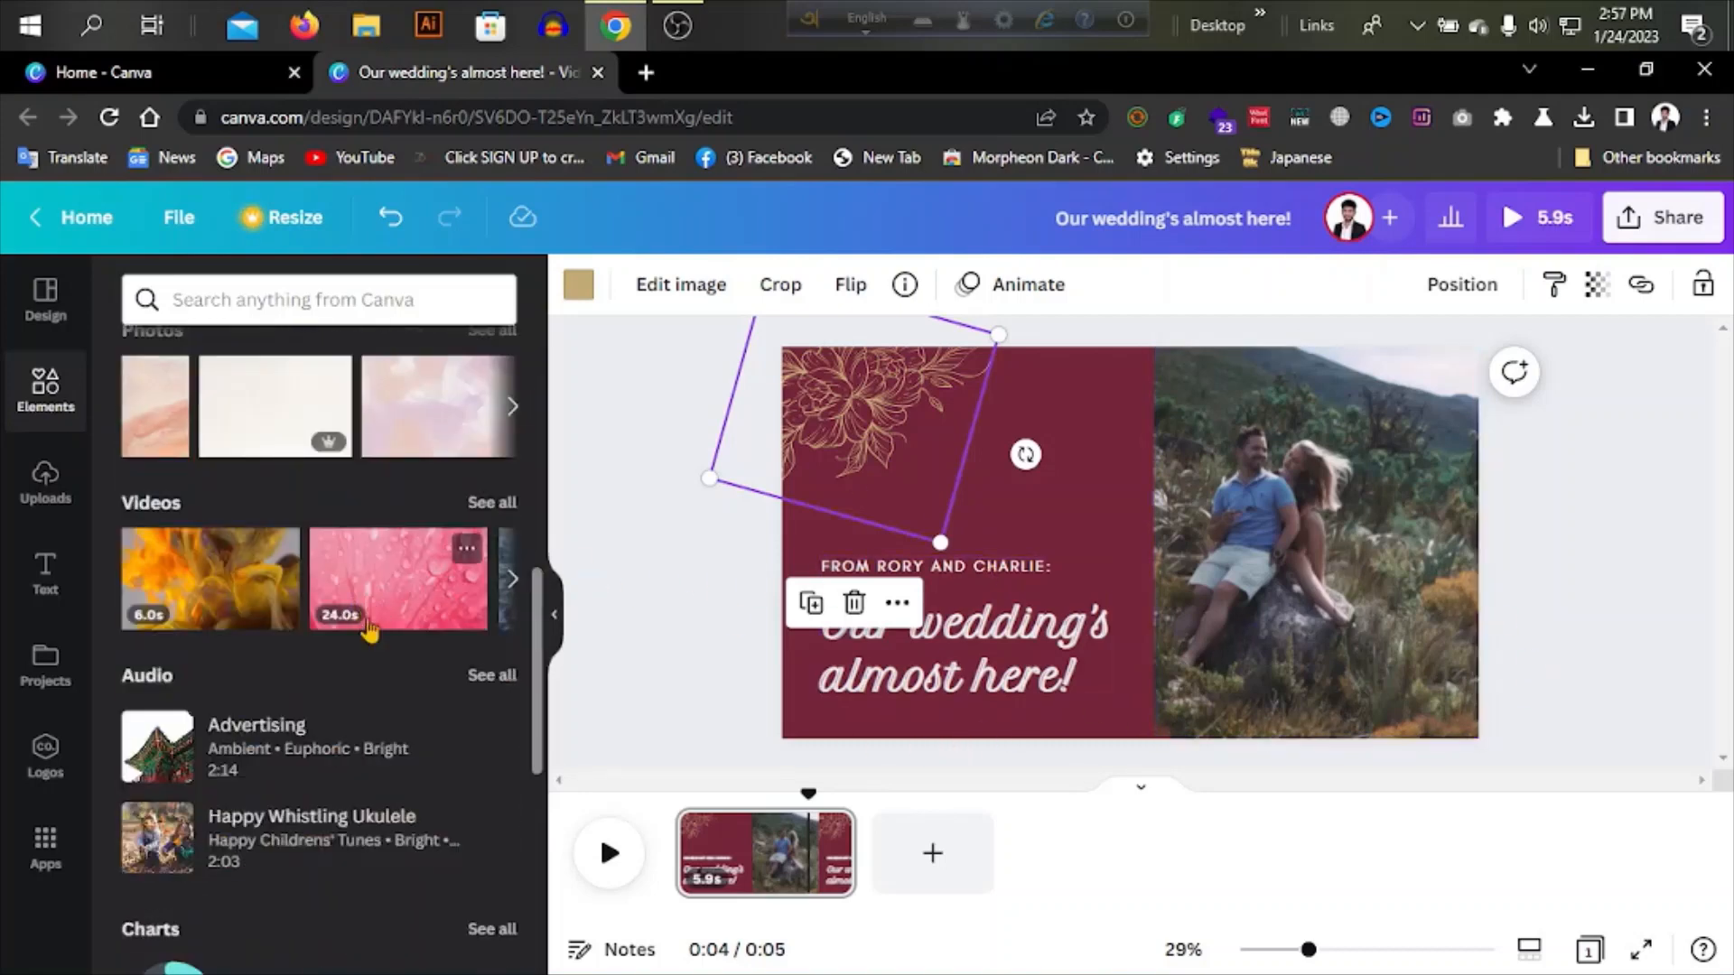
pyautogui.scroll(4, 369, 612)
pyautogui.click(373, 614)
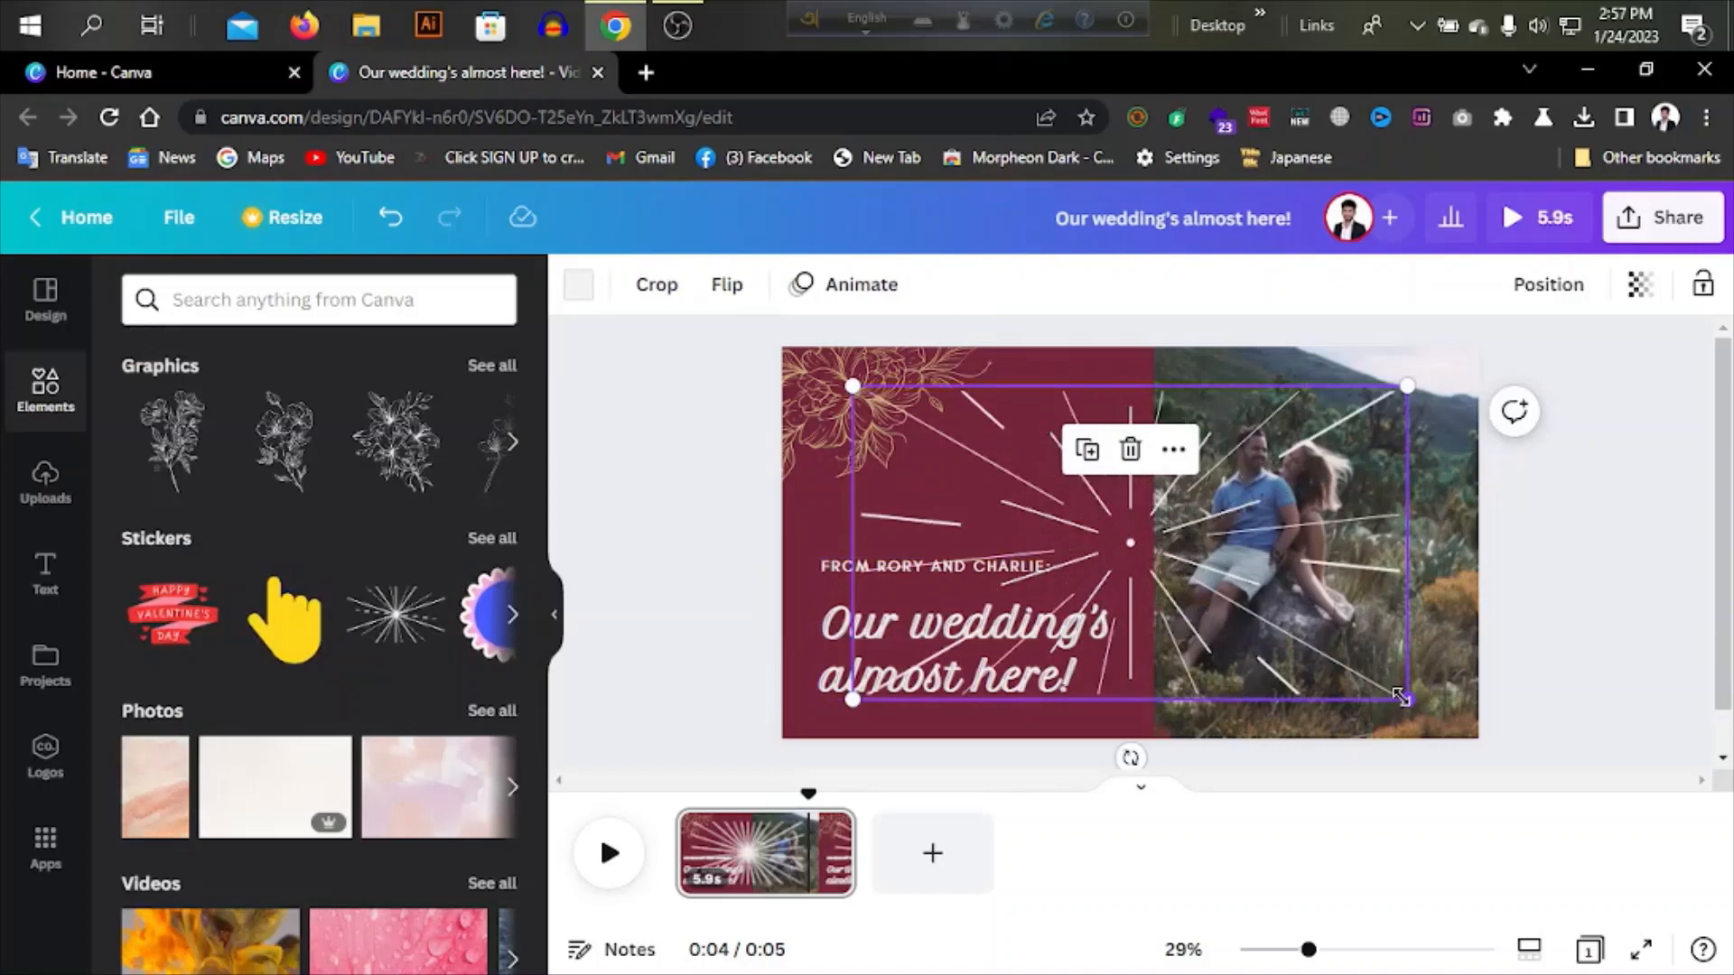
pyautogui.moveTo(1401, 697); pyautogui.dragTo(1083, 581)
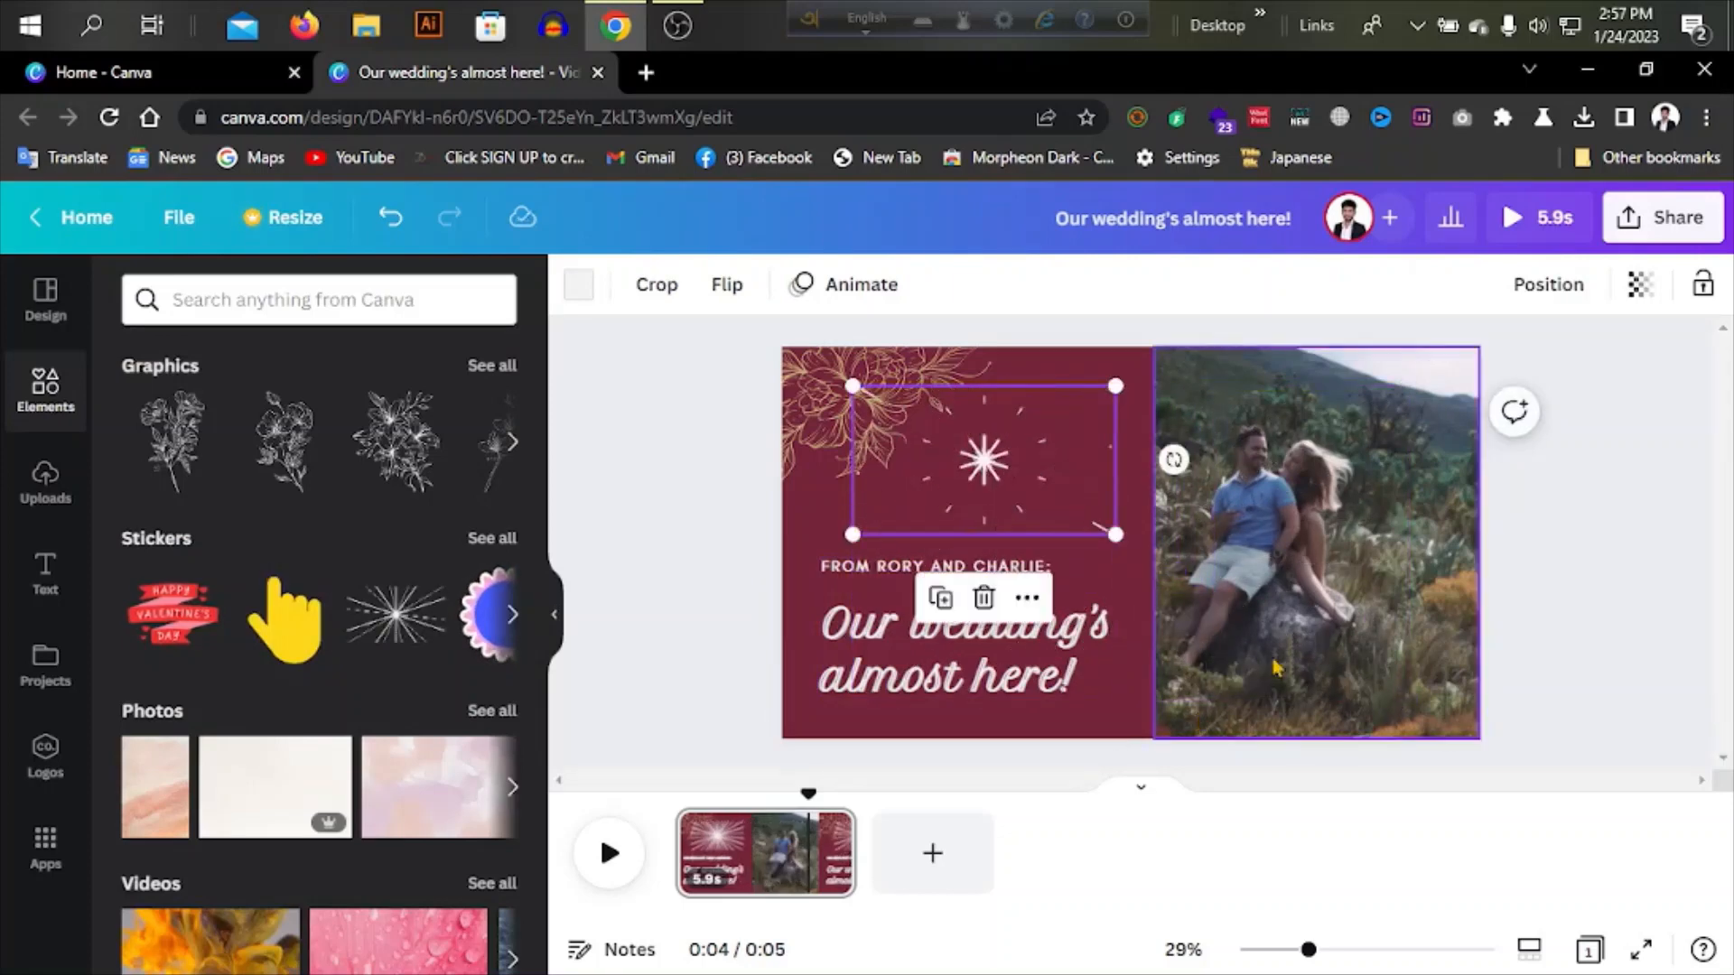
# Step: Add the uploaded 10:16 peacock video to the page
pyautogui.click(1346, 605)
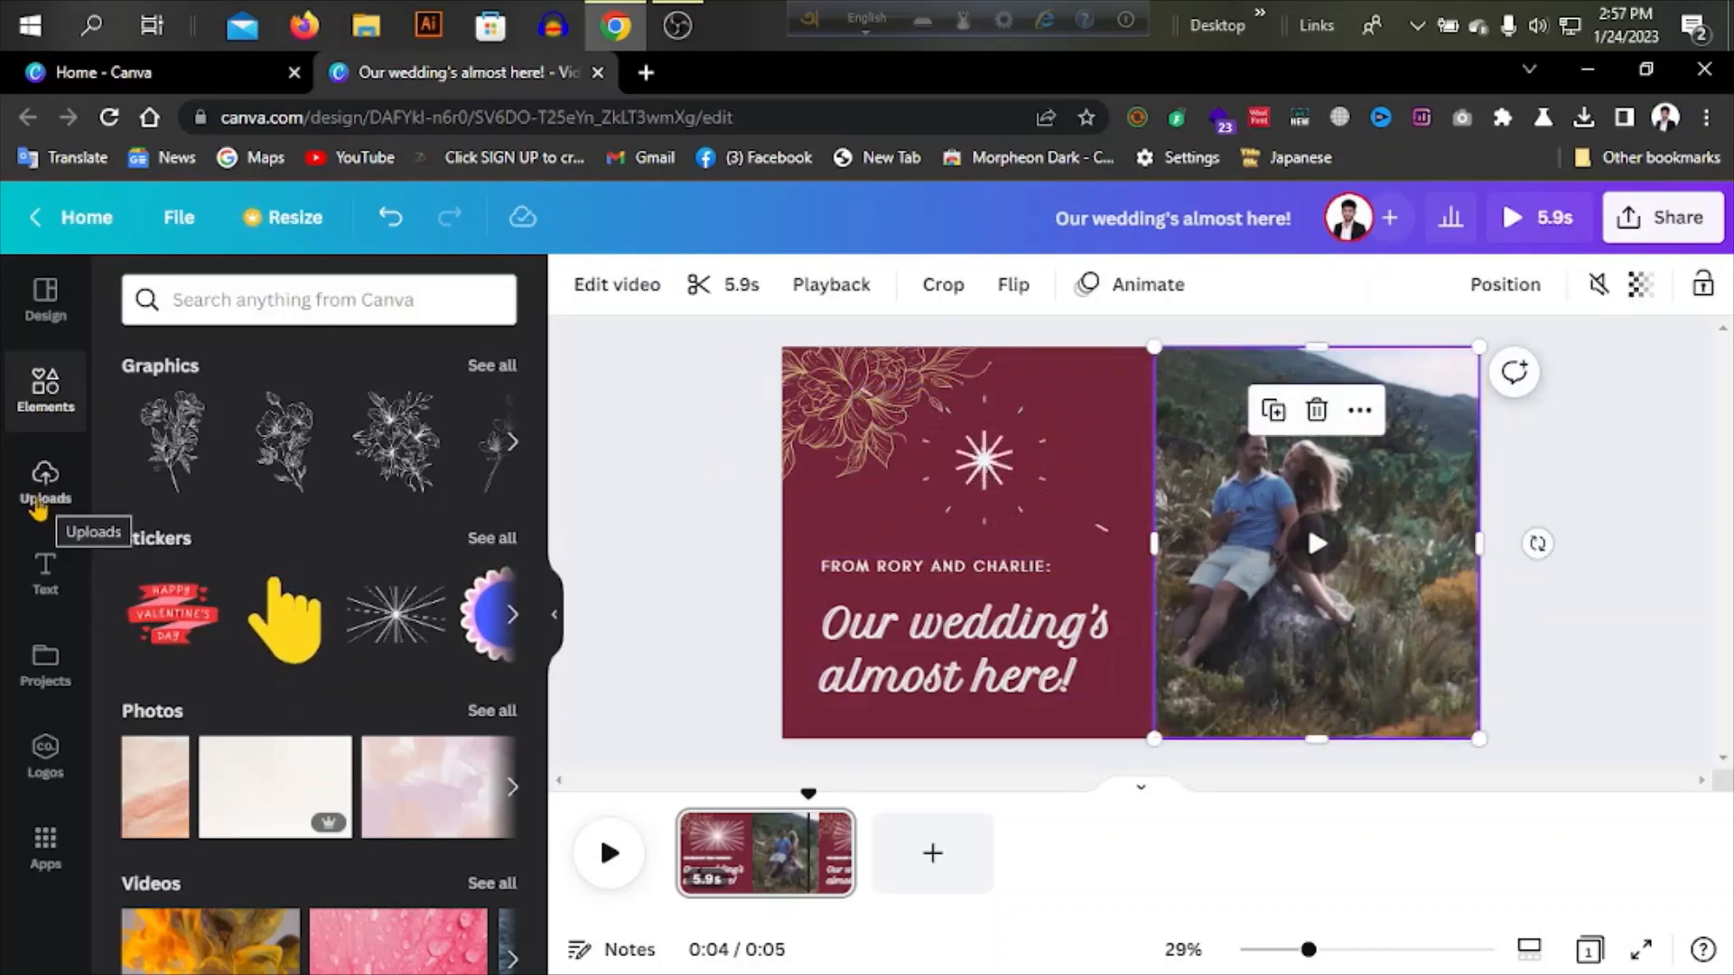
pyautogui.click(38, 506)
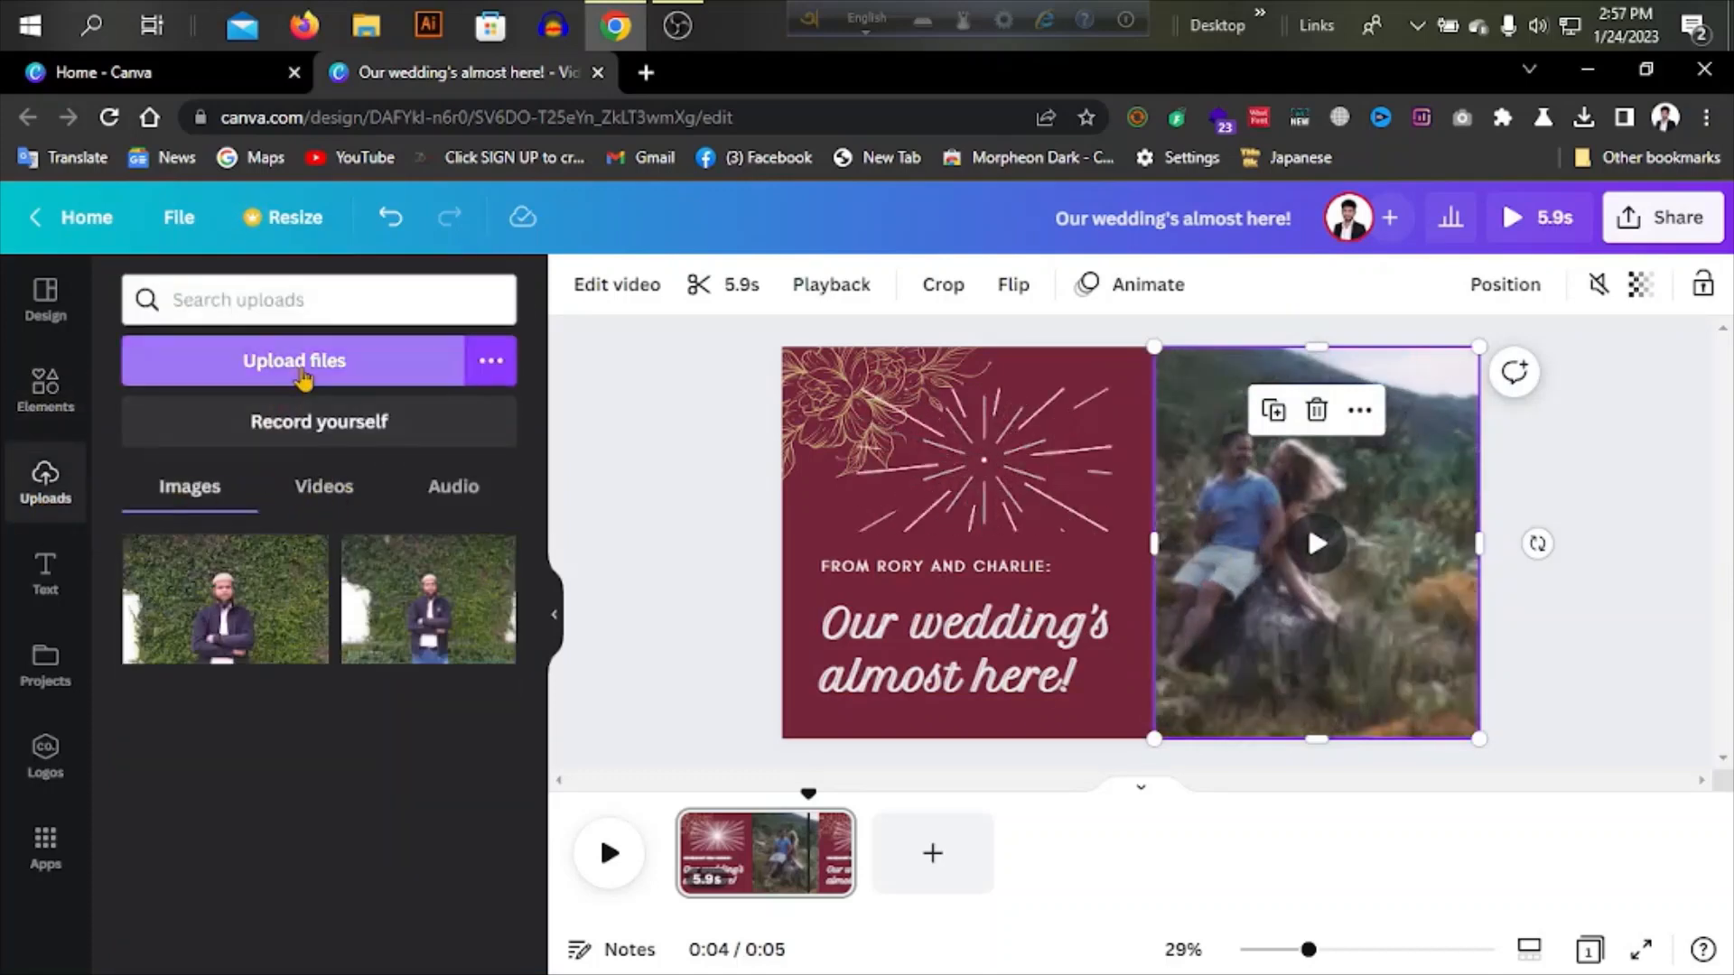
pyautogui.click(308, 493)
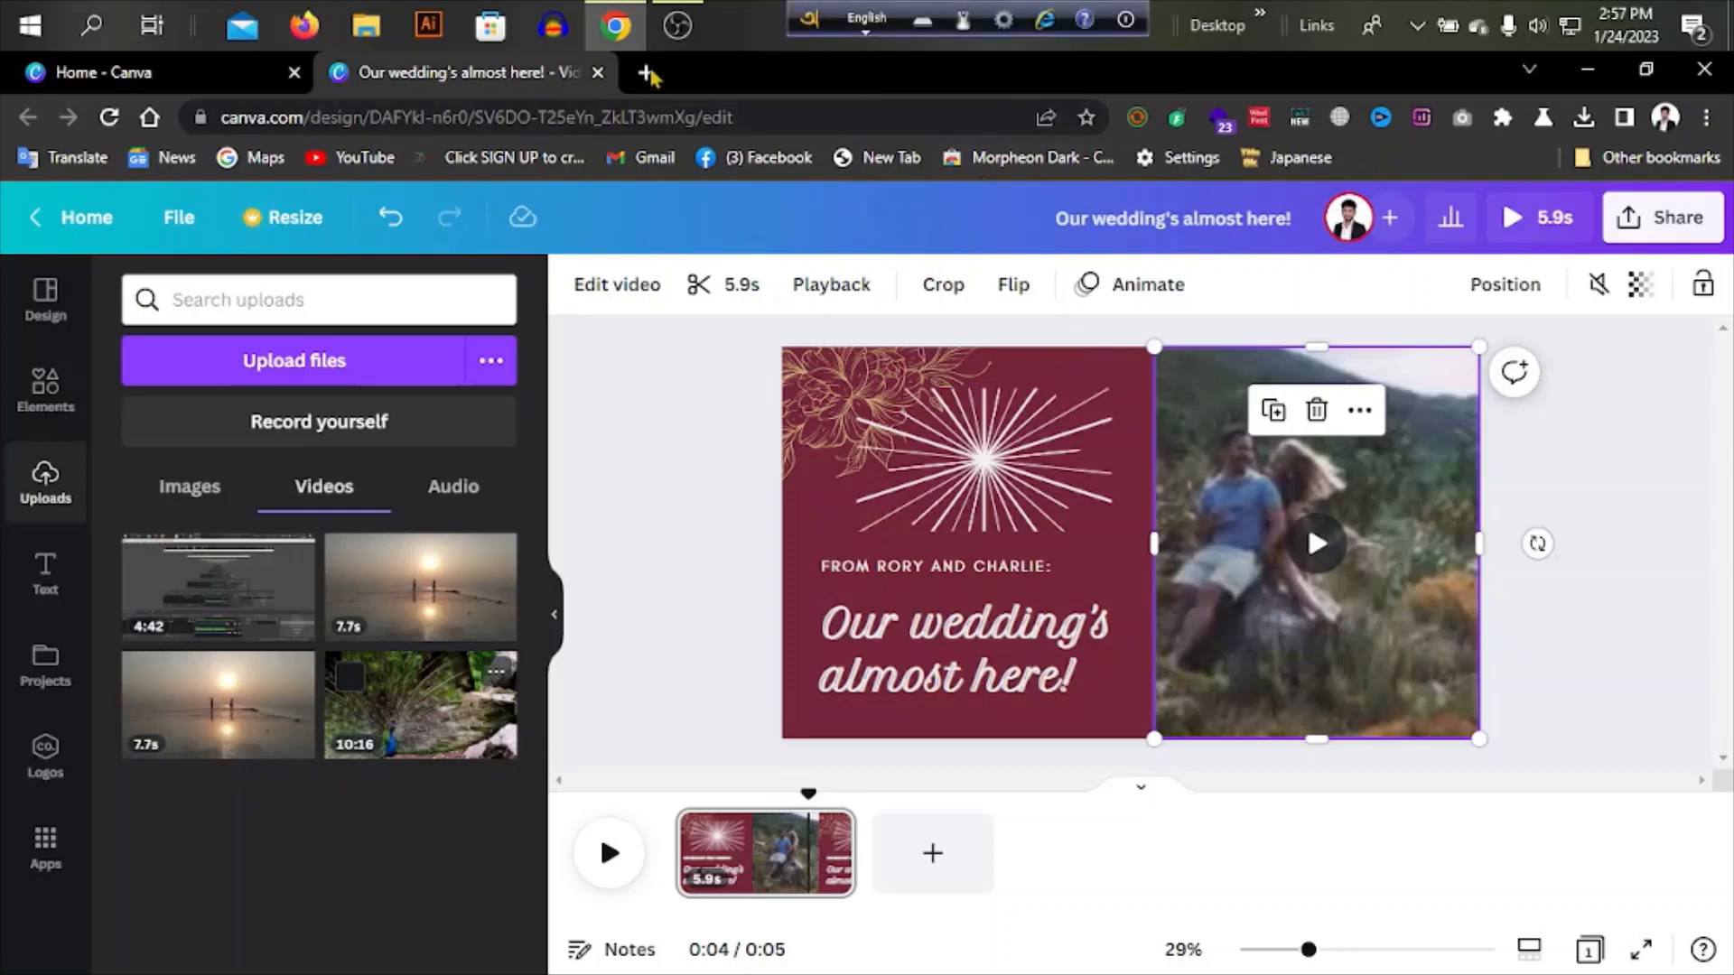
pyautogui.moveTo(667, 25)
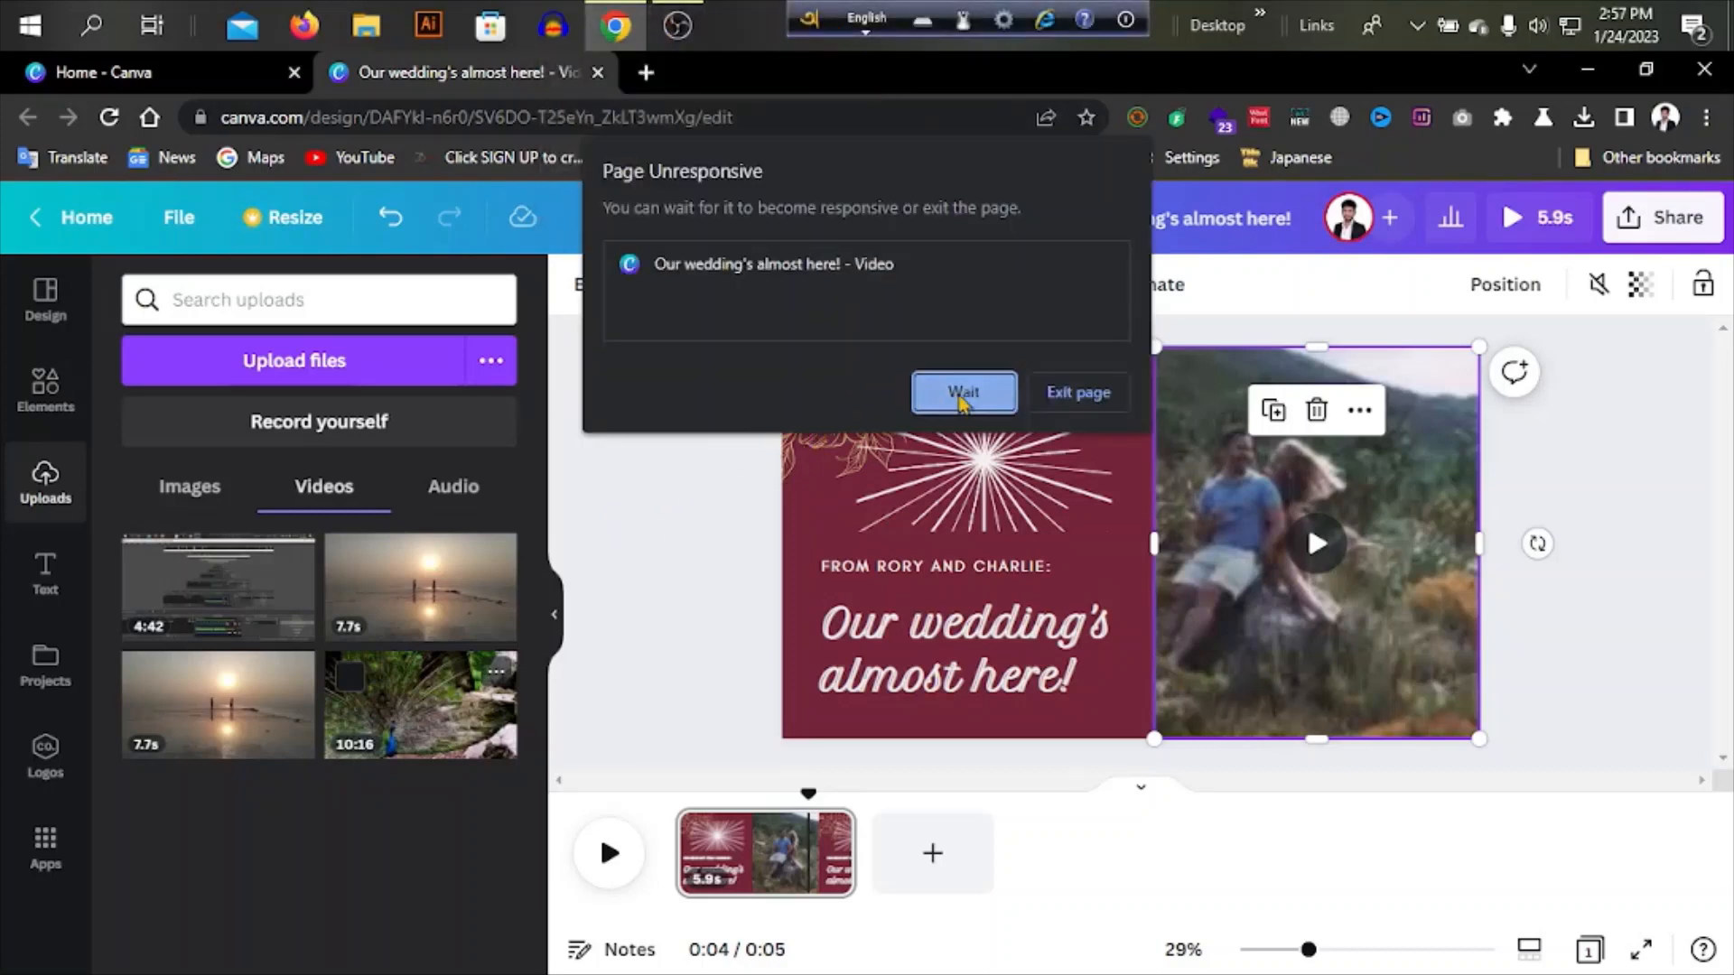
pyautogui.click(964, 394)
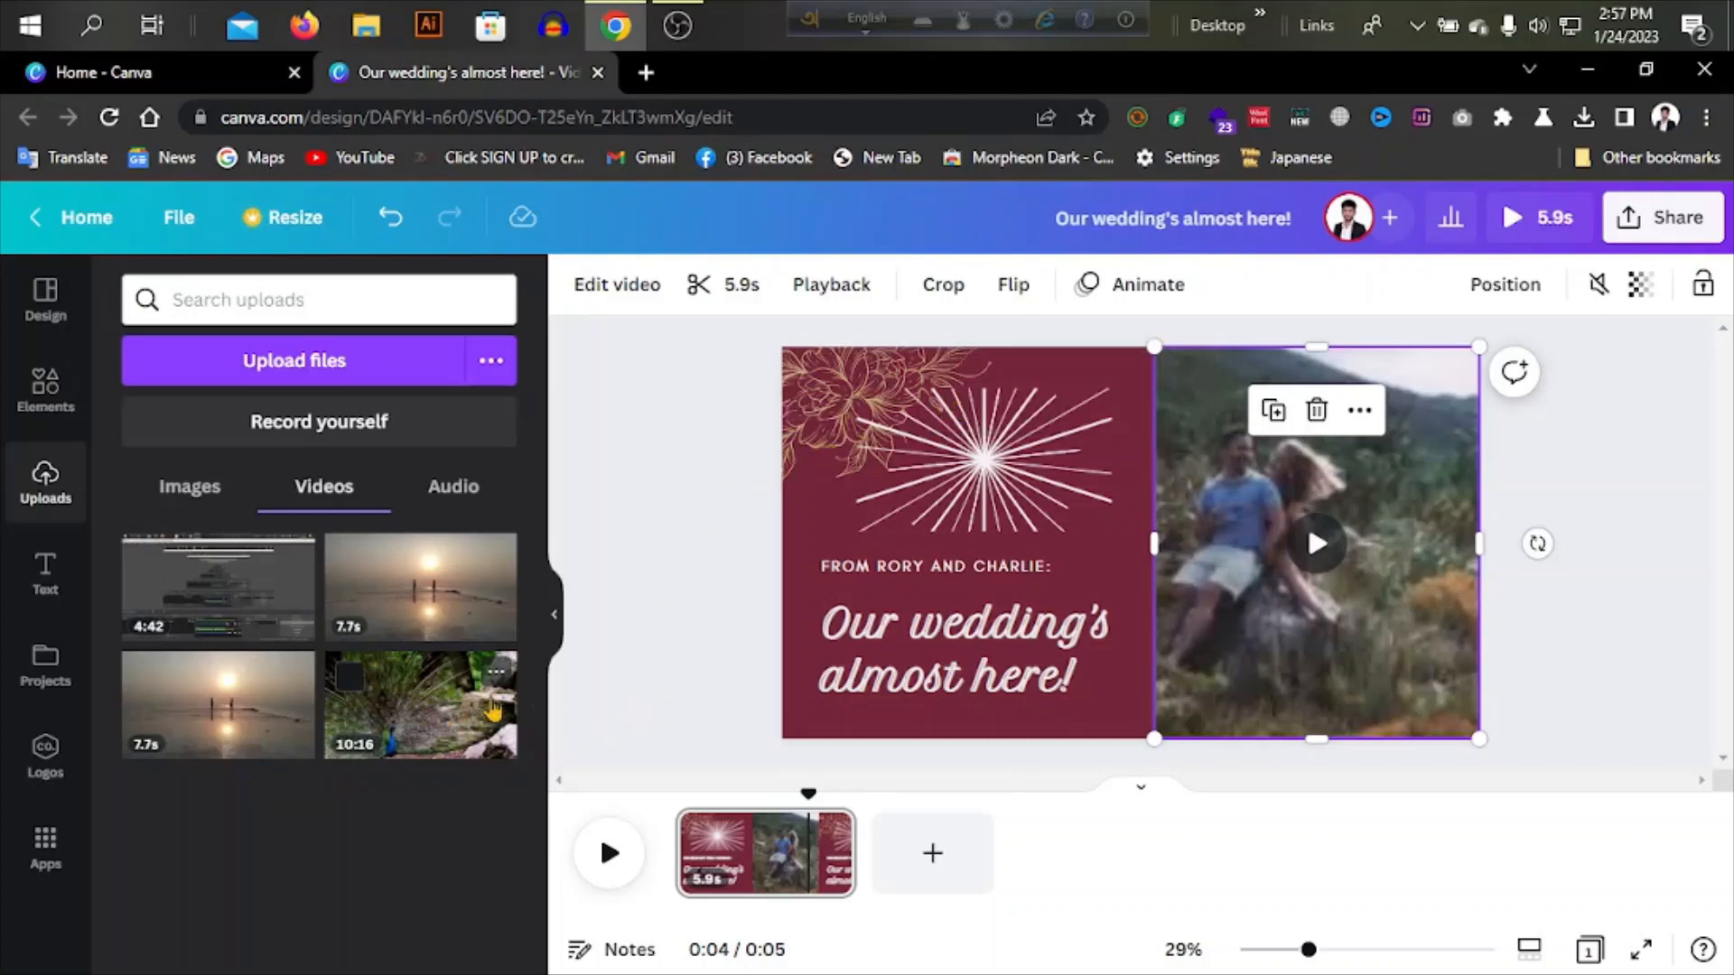
pyautogui.click(364, 673)
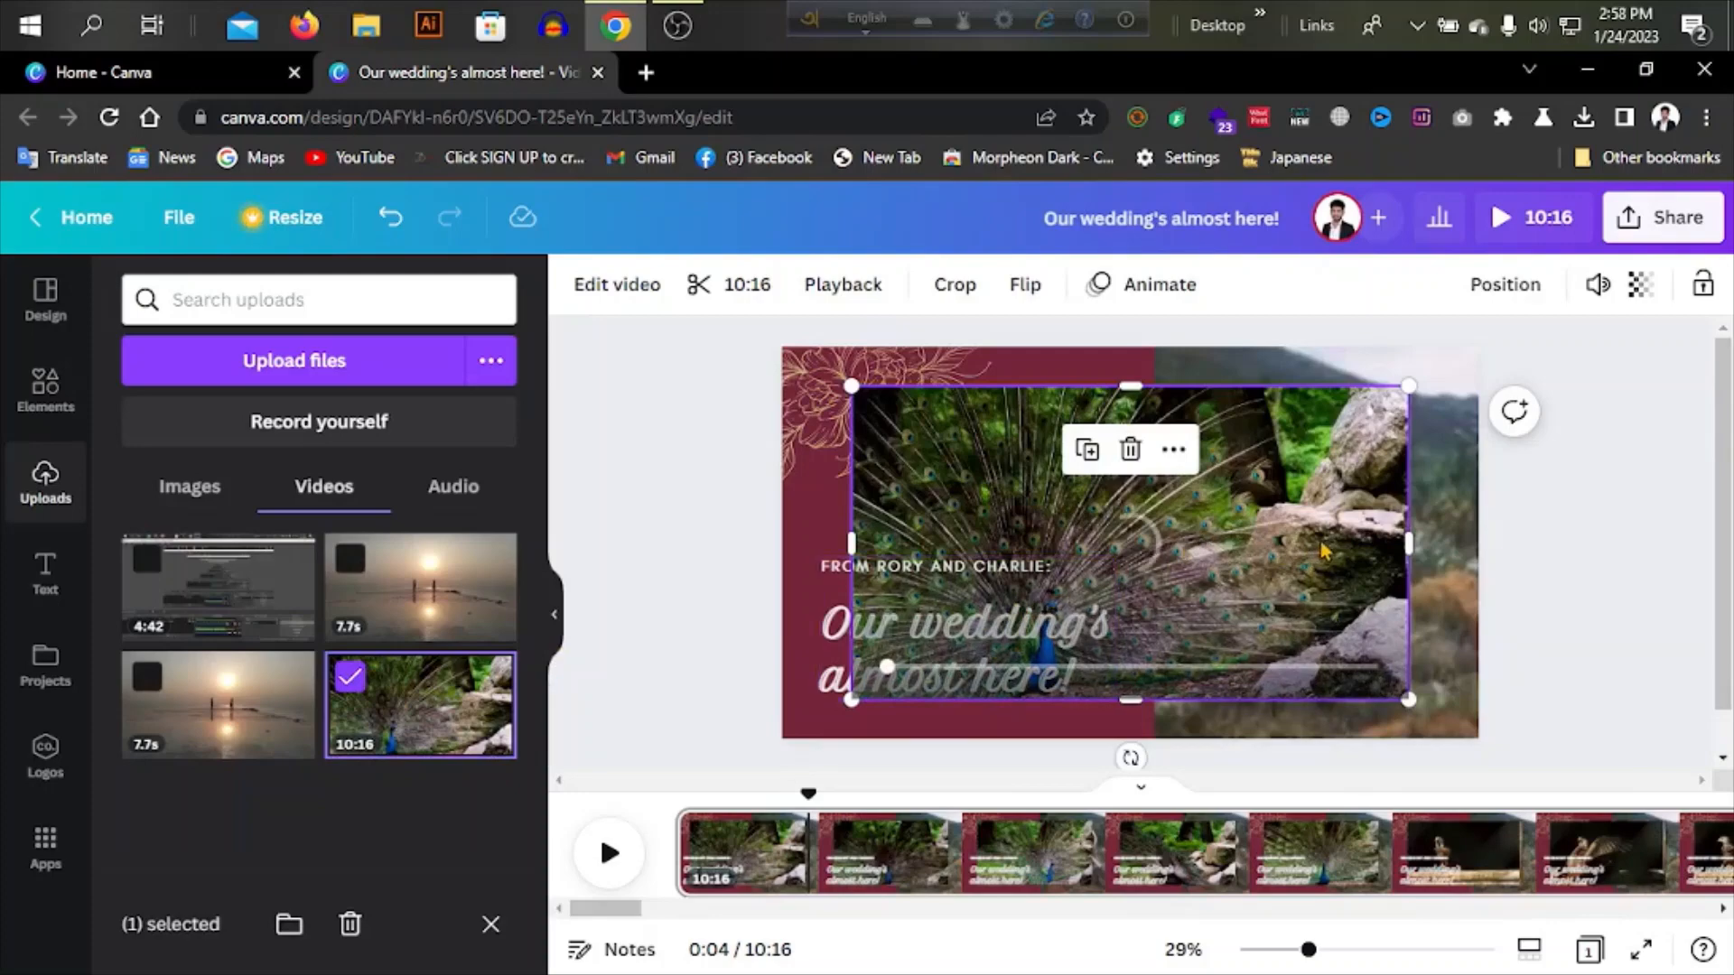
# Step: Delete the couple video and move the peacock video into its place on the right half of the page
pyautogui.moveTo(1321, 551); pyautogui.dragTo(1376, 545)
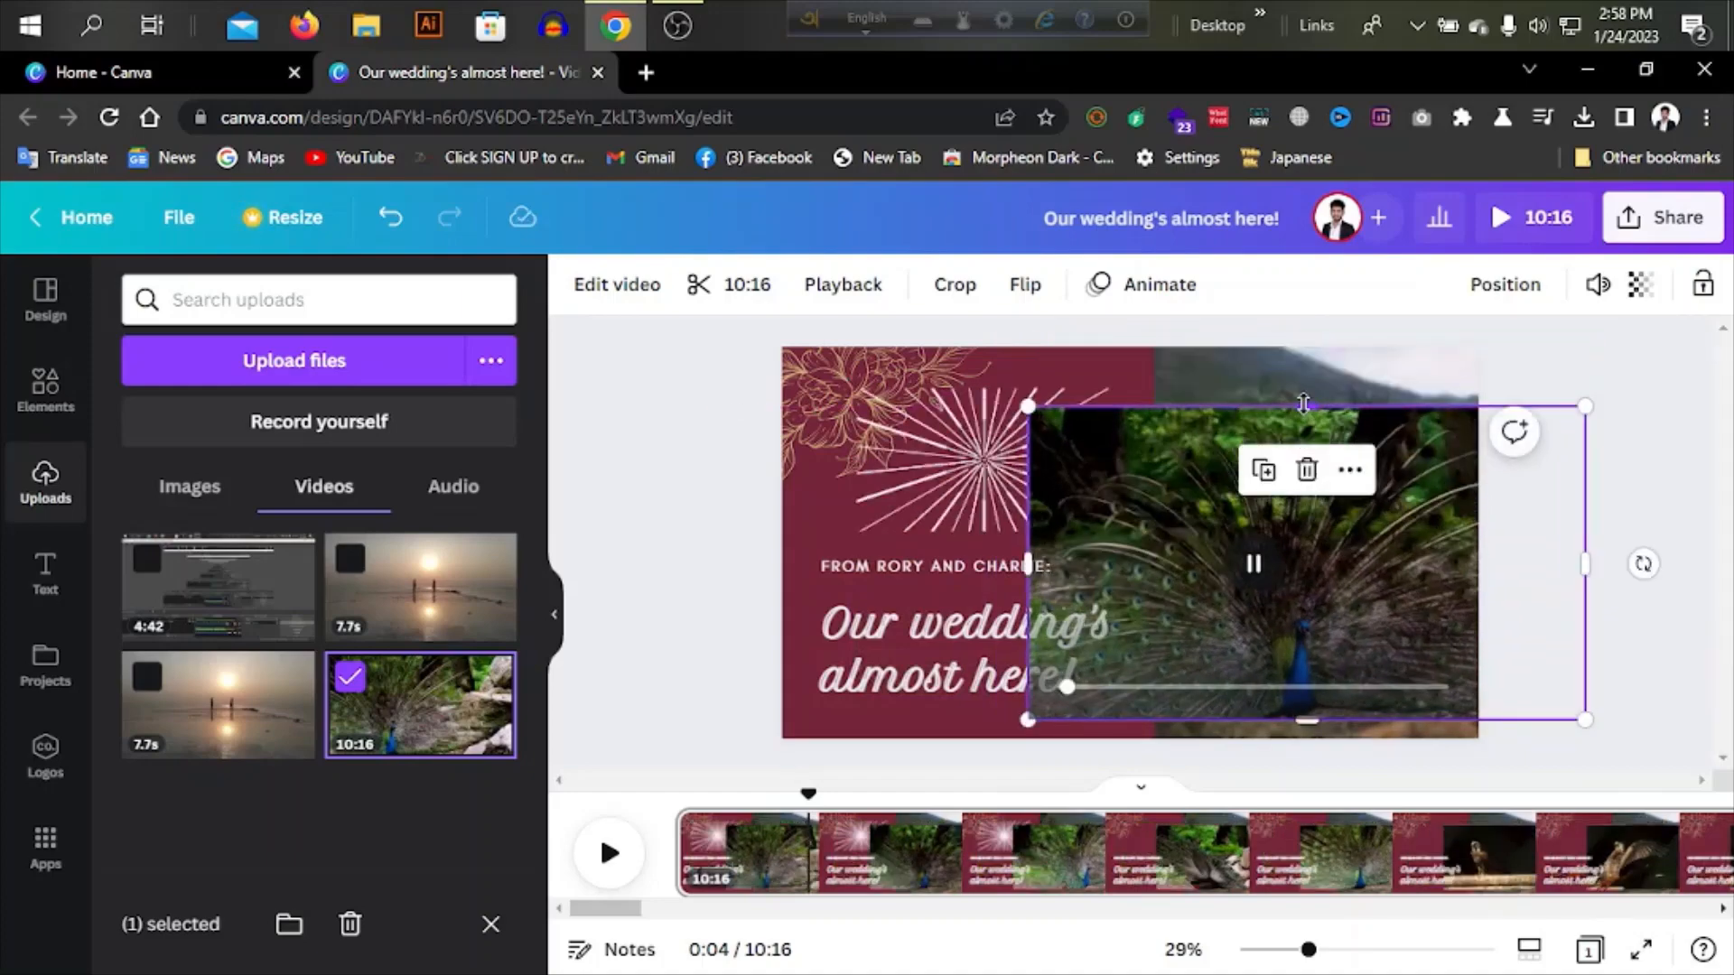
pyautogui.moveTo(1237, 538); pyautogui.dragTo(1166, 569)
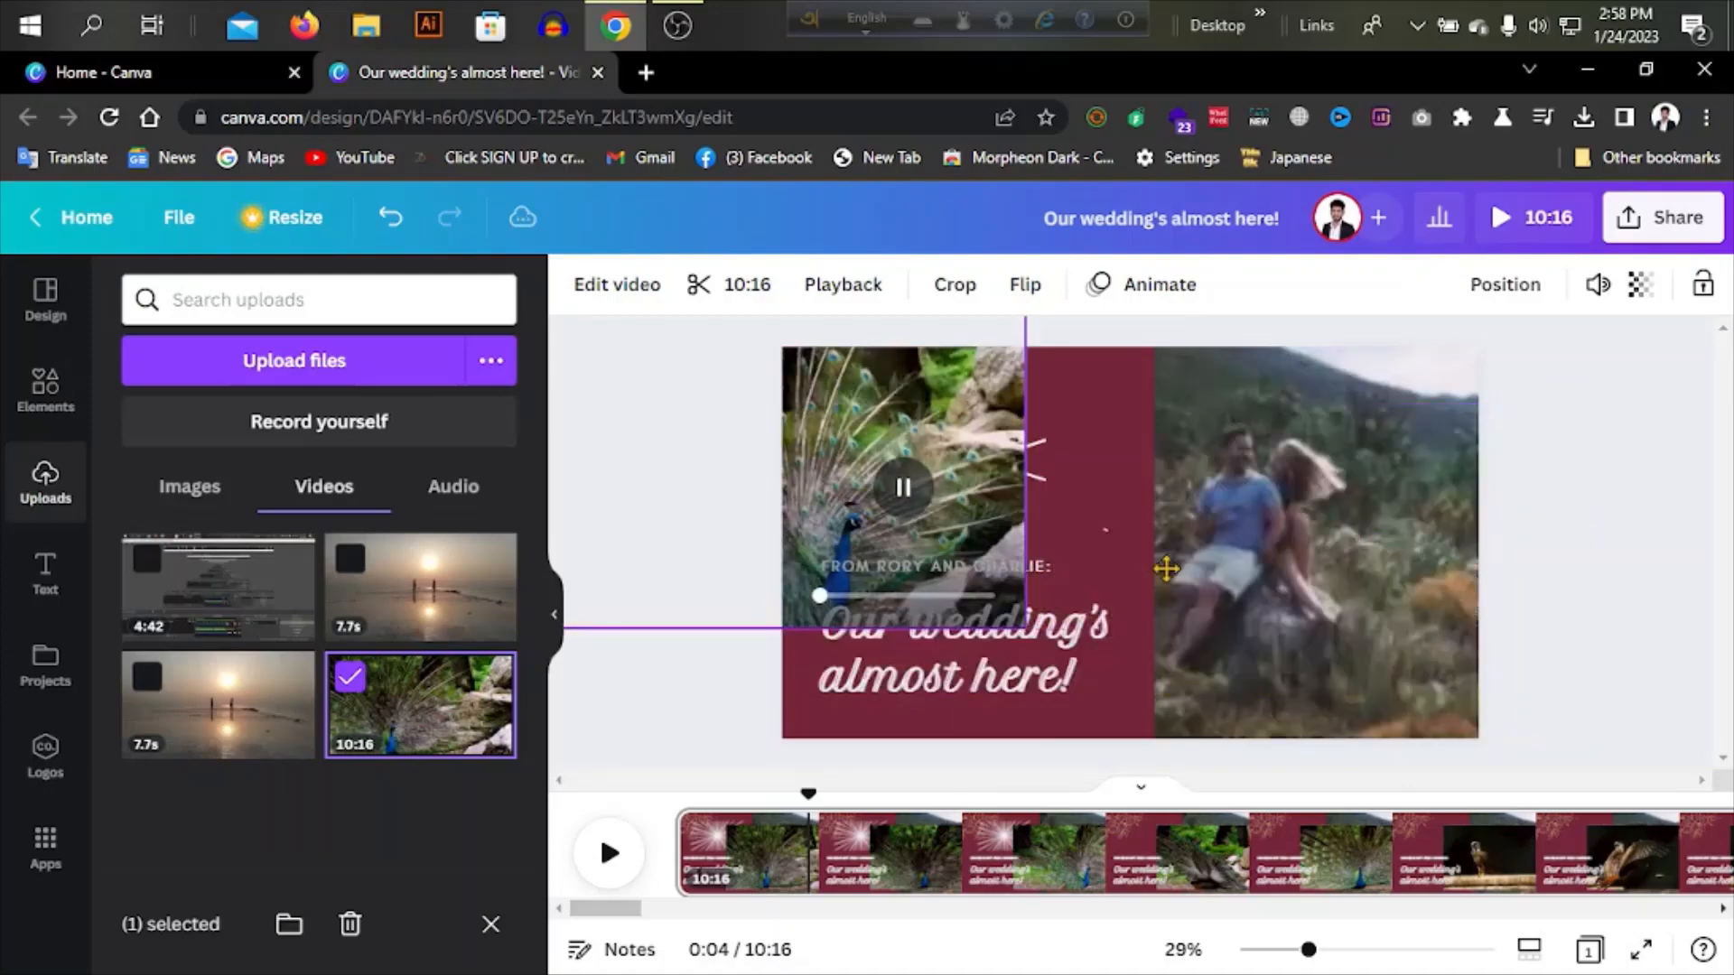
pyautogui.click(1264, 521)
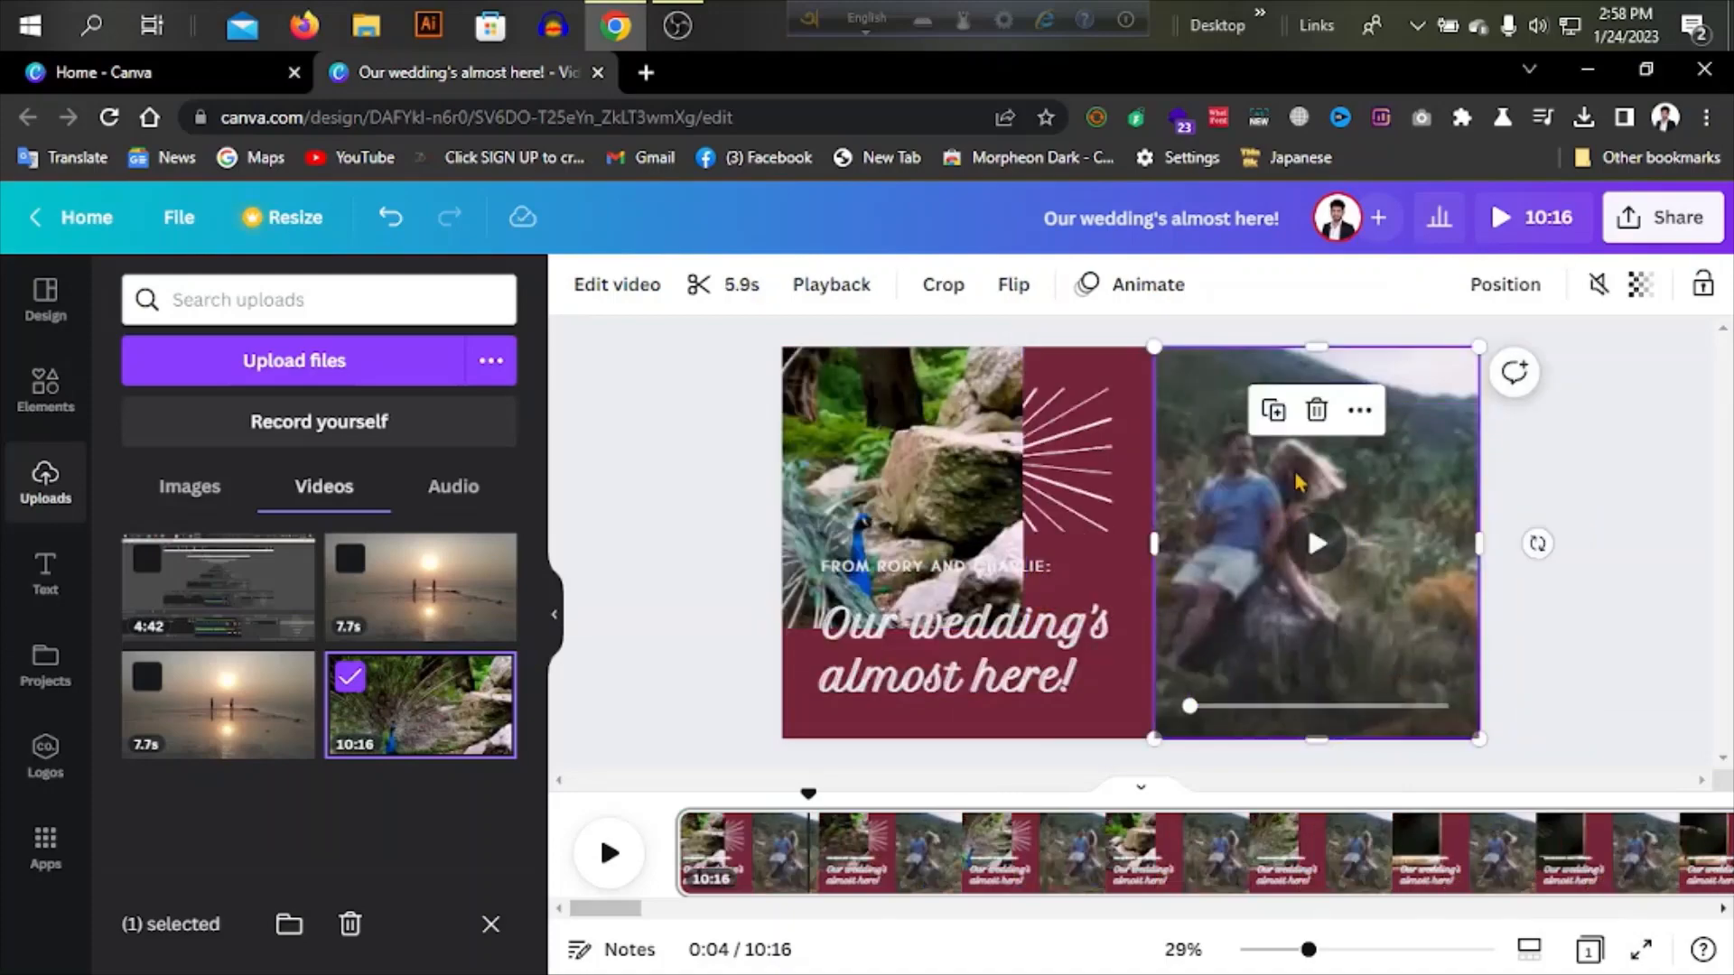
pyautogui.click(1317, 411)
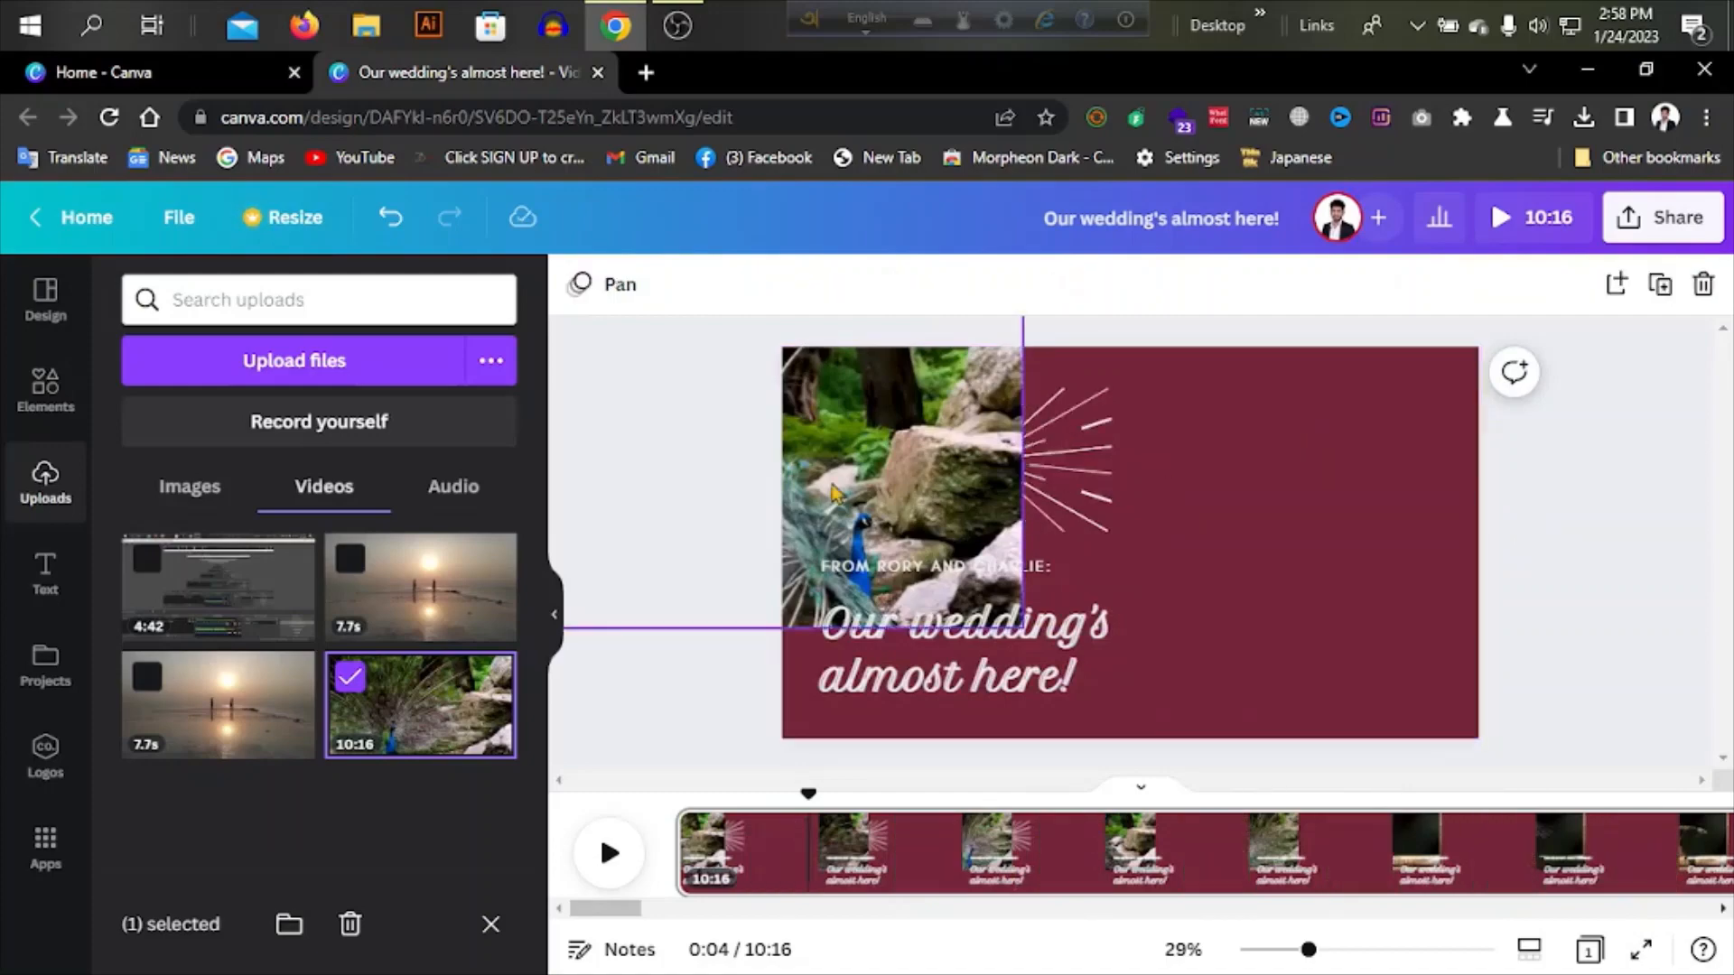
pyautogui.moveTo(937, 510); pyautogui.dragTo(1499, 564)
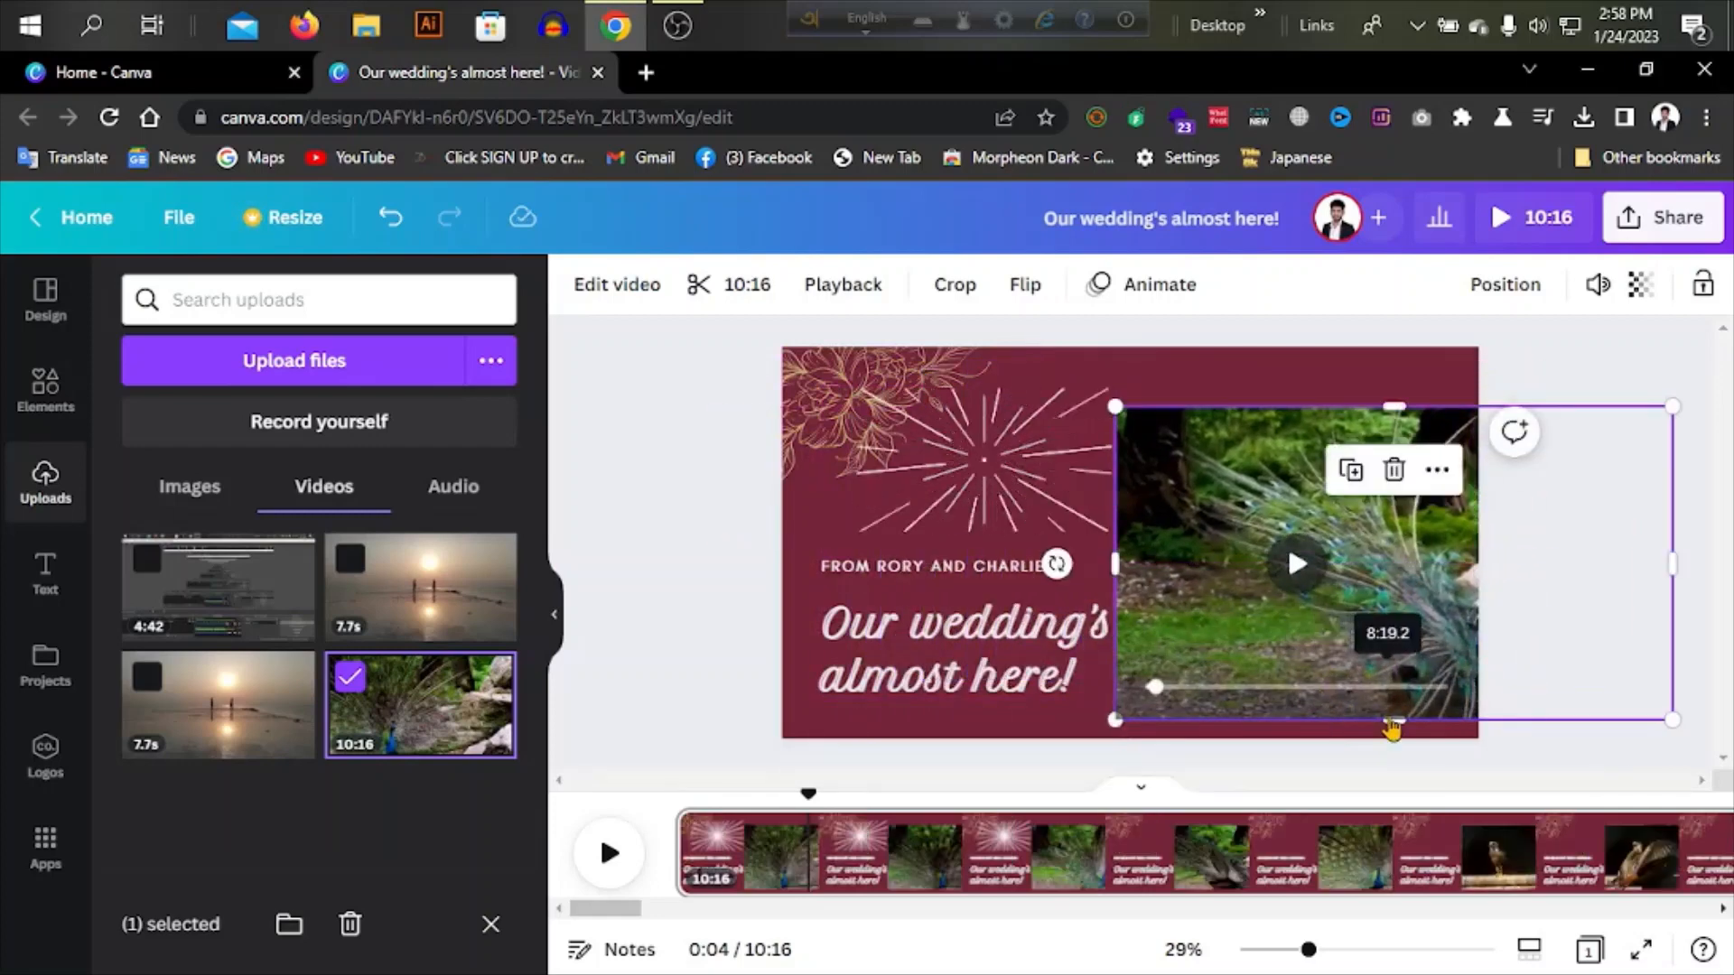
# Step: Scrub the placed clip to about 7:47 and stretch it vertically past the page's upper and lower edges
pyautogui.moveTo(1373, 781); pyautogui.dragTo(1372, 799)
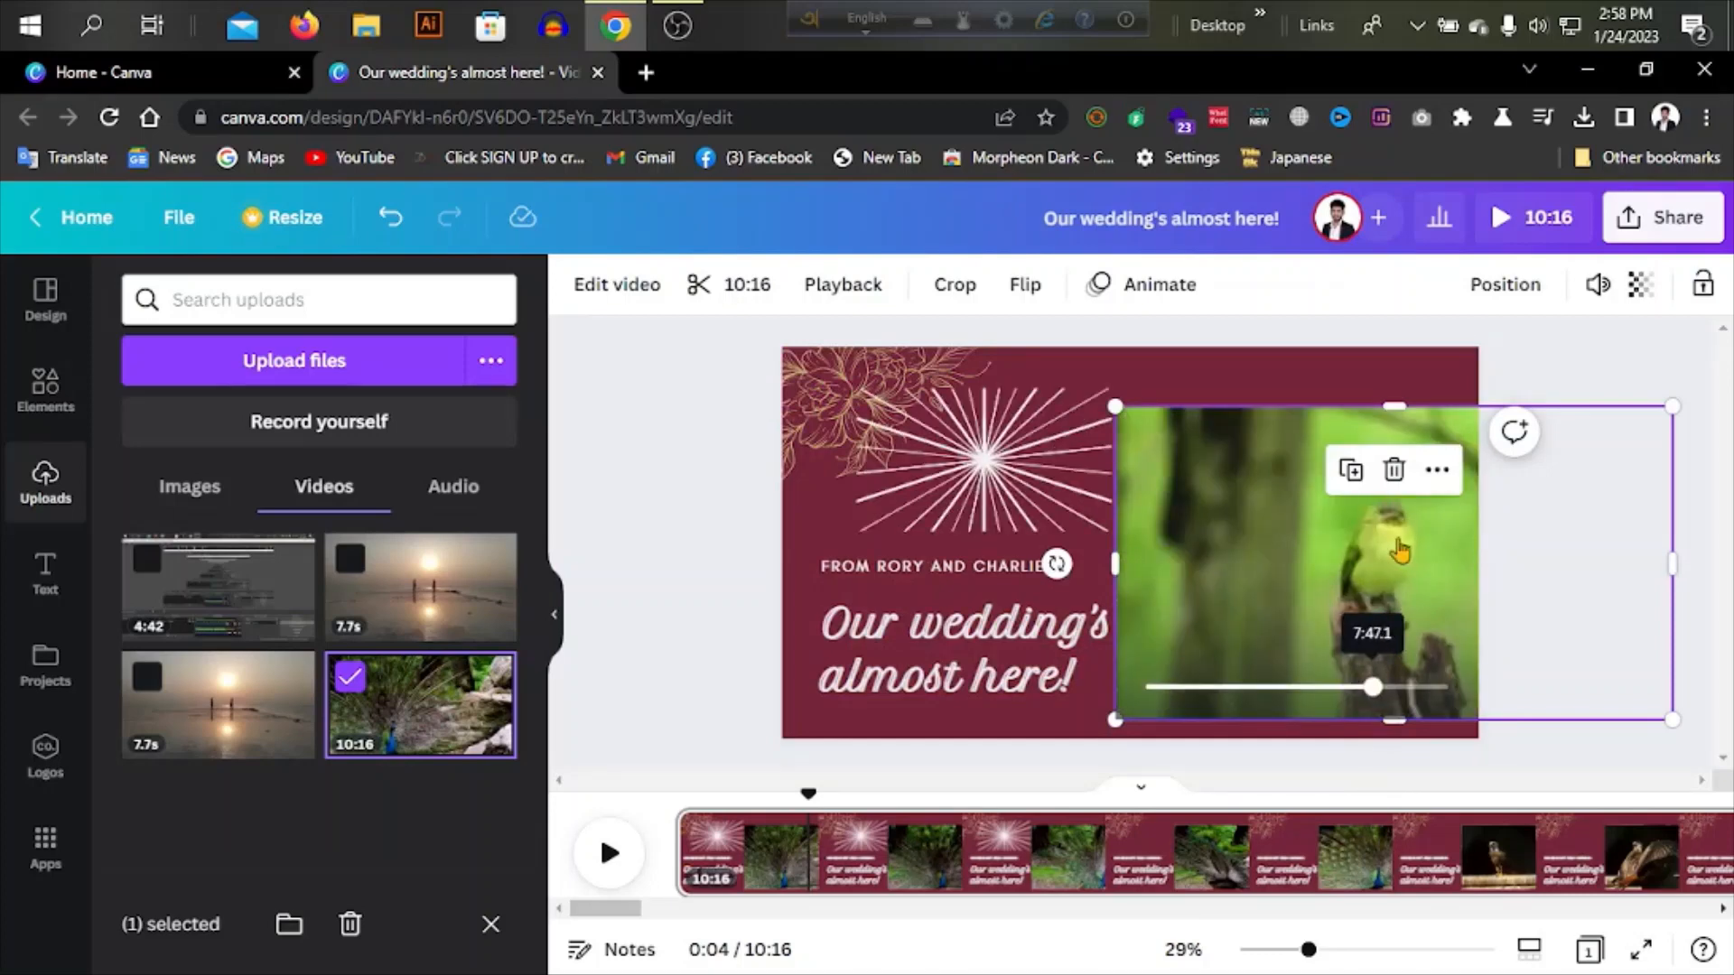
pyautogui.moveTo(1392, 408); pyautogui.dragTo(1380, 321)
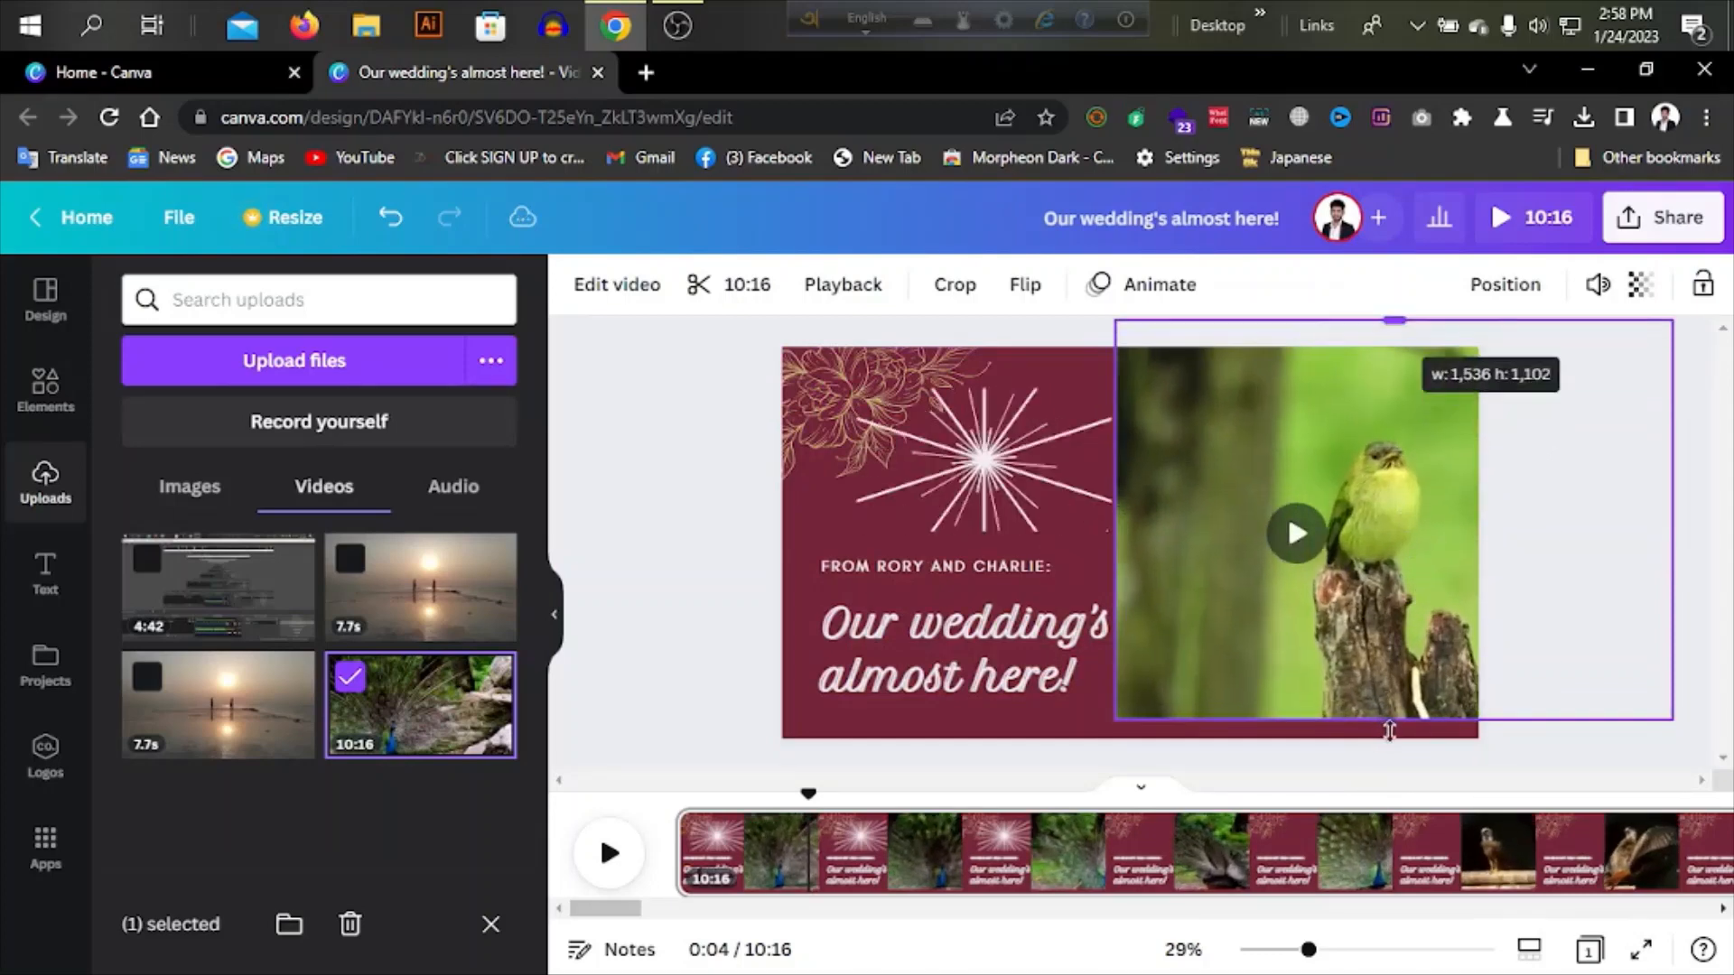
pyautogui.moveTo(1396, 724); pyautogui.dragTo(1398, 762)
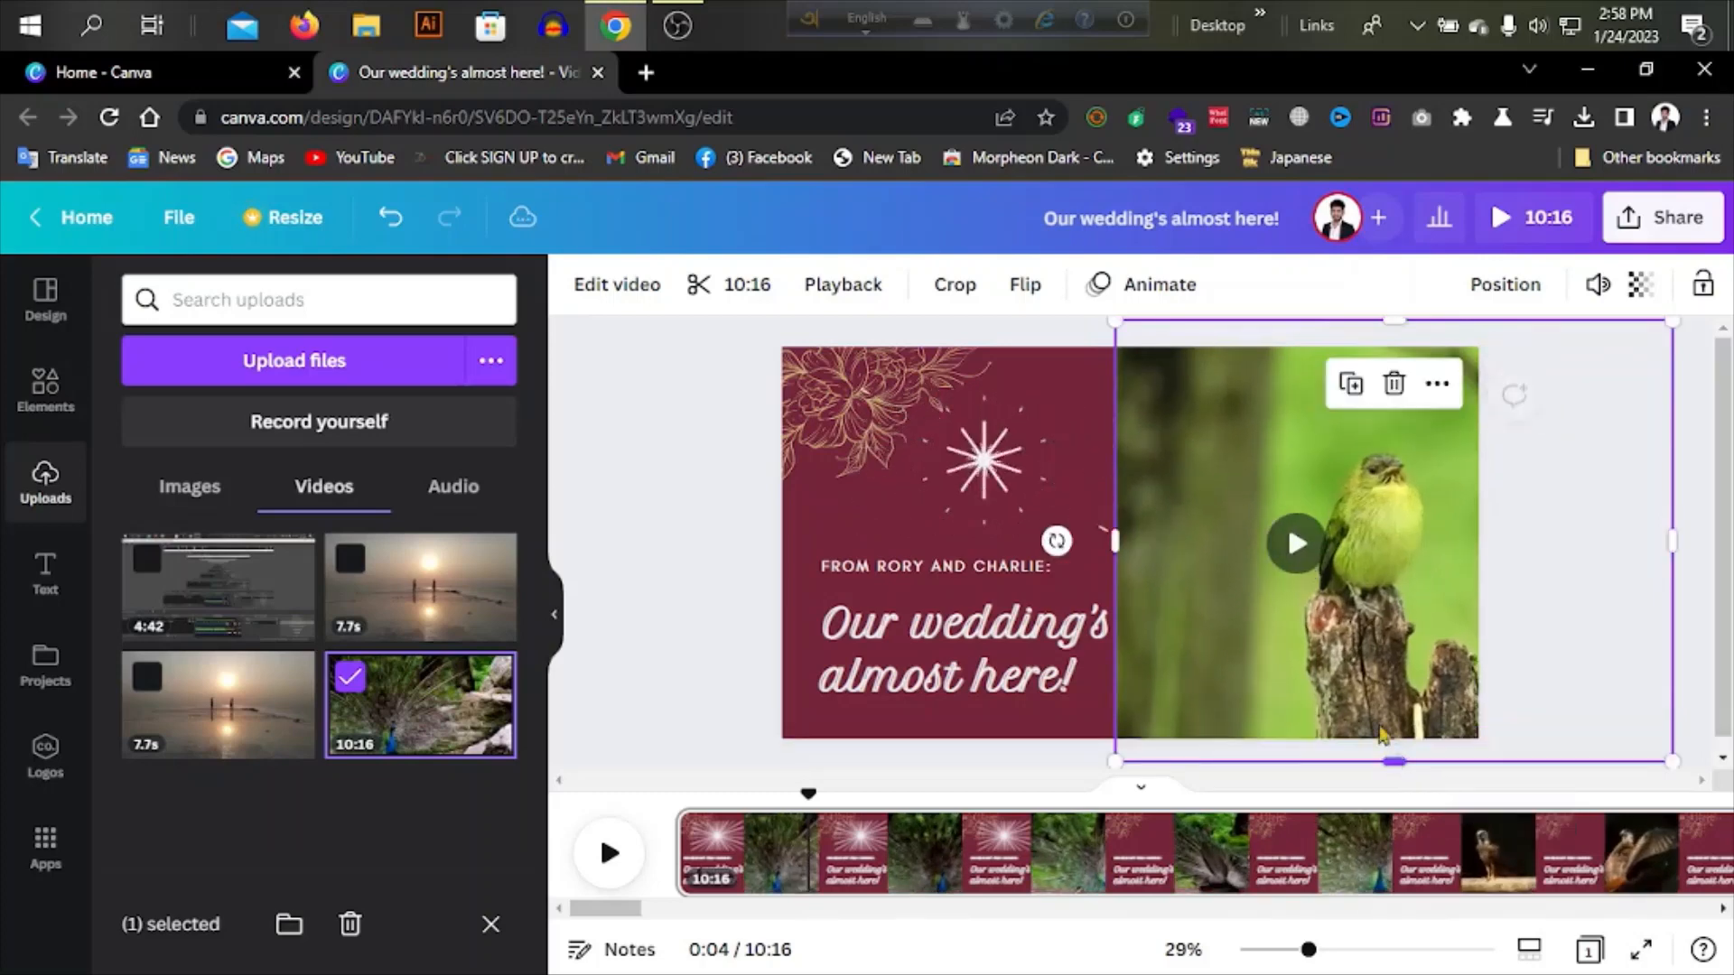
# Step: Deselect the clip and preview the edited page's playback, stopping it at about 0:24
pyautogui.click(681, 538)
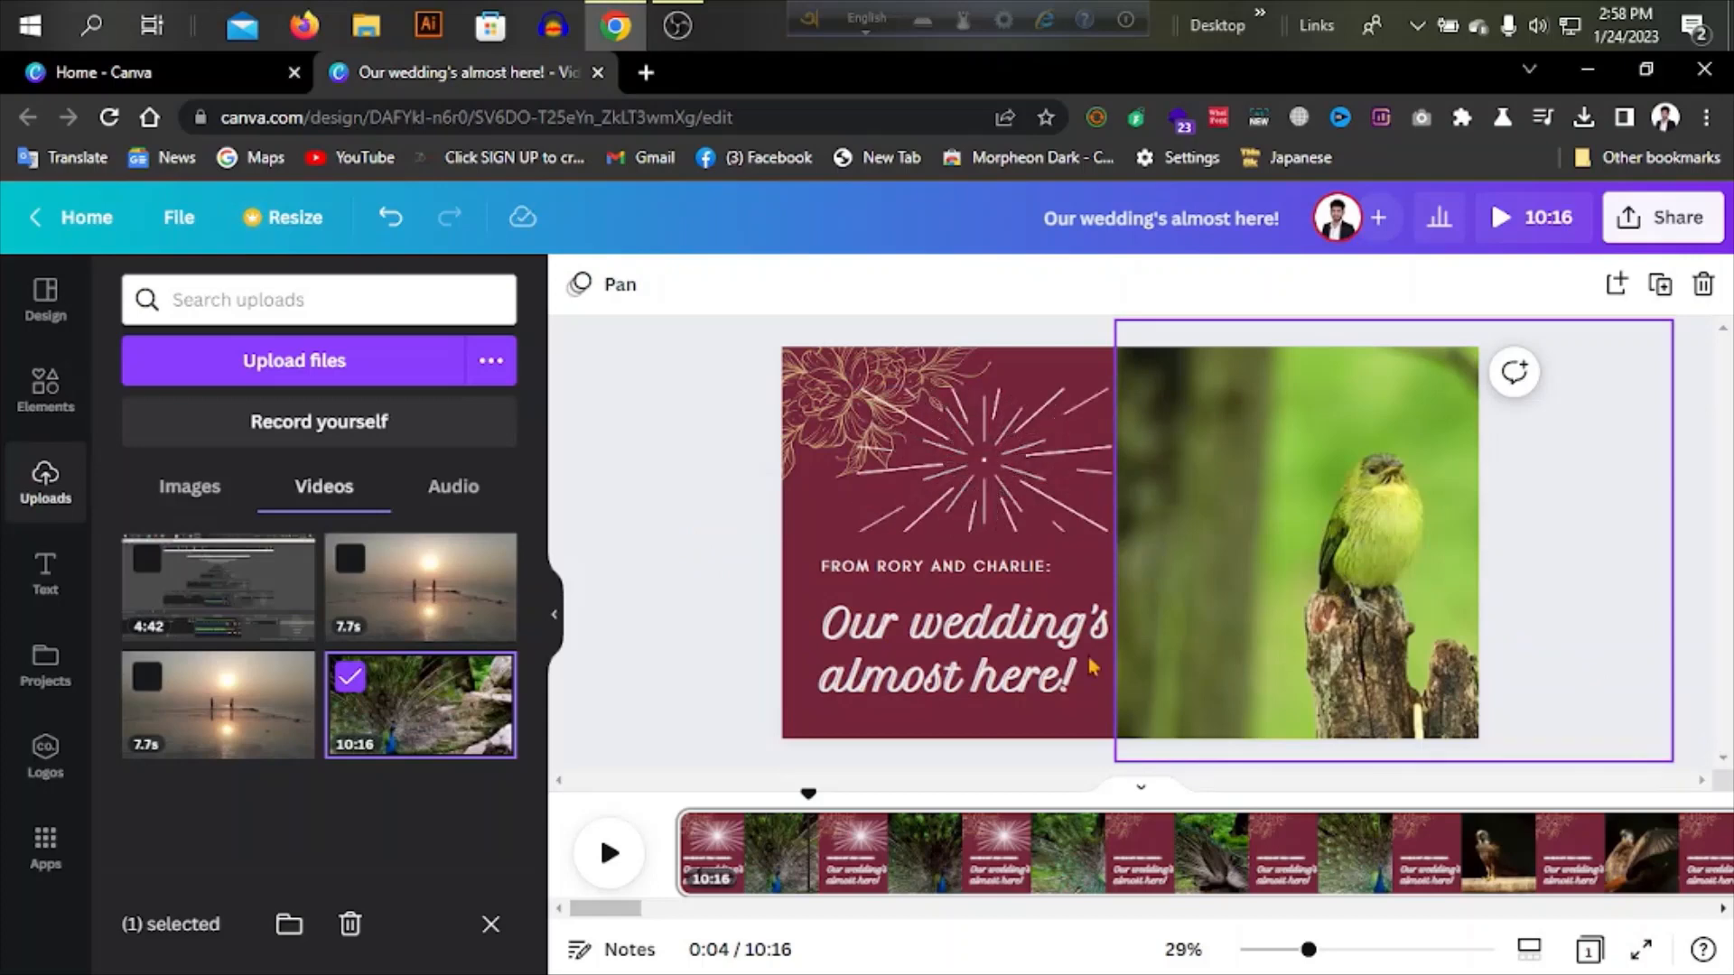
pyautogui.click(609, 857)
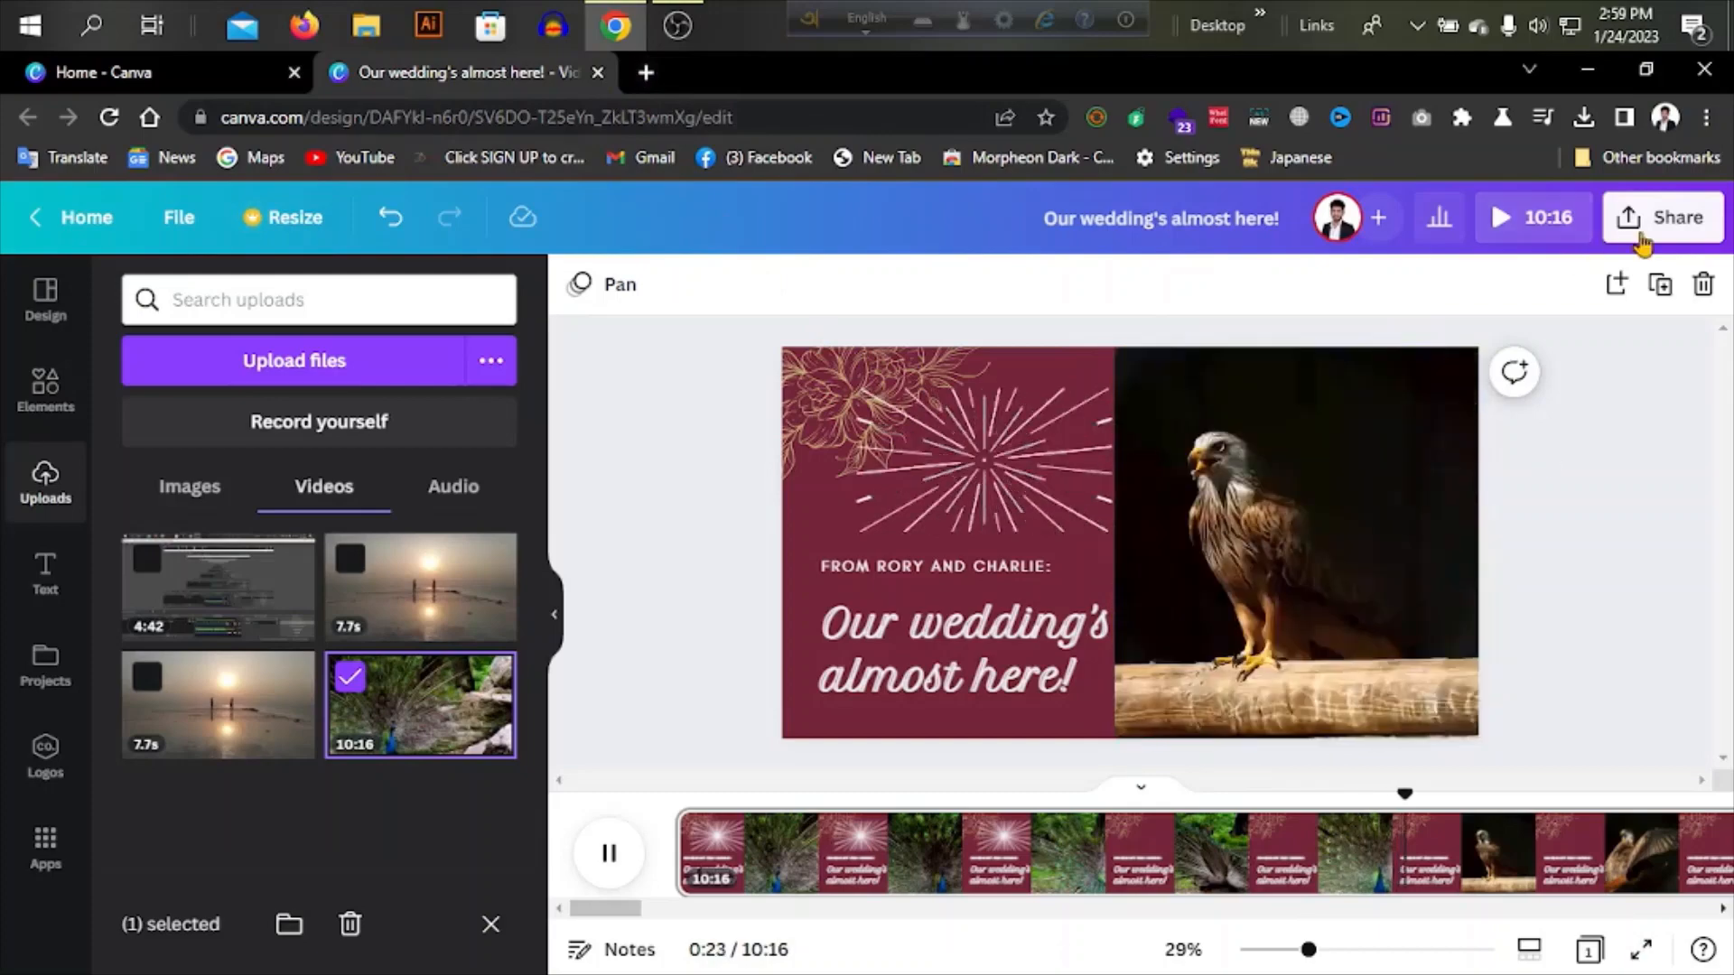
pyautogui.press('space')
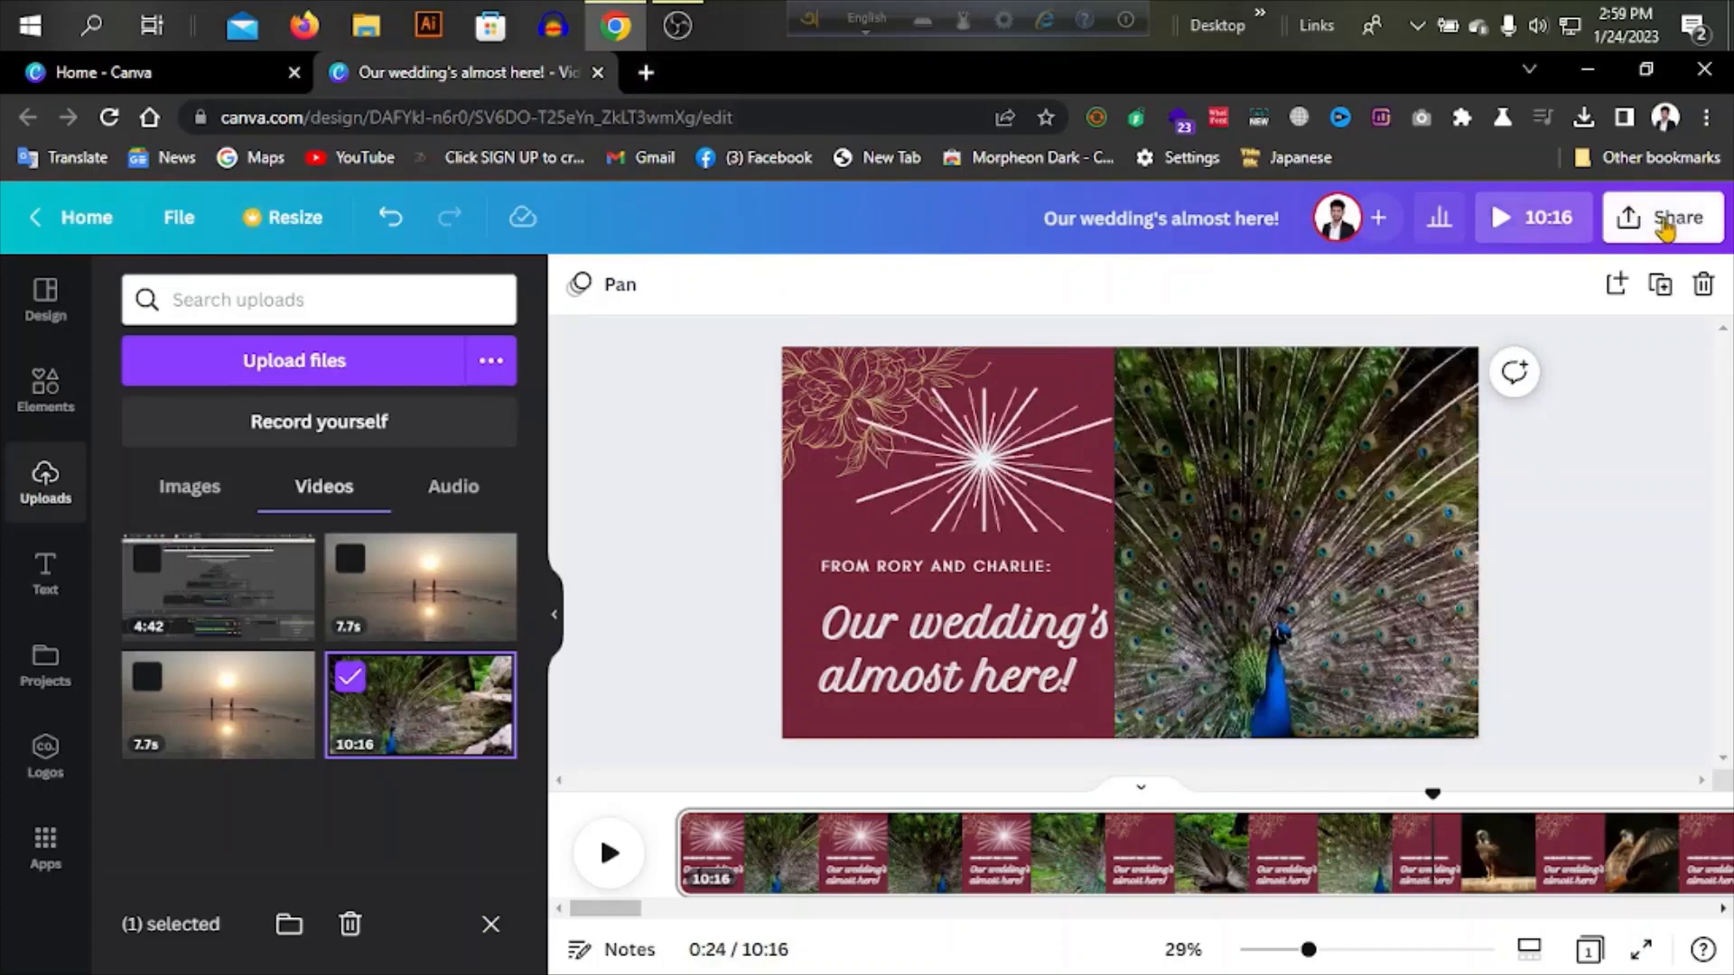
# Step: Look through the design's sharing options and the uploaded audio section
pyautogui.click(1667, 225)
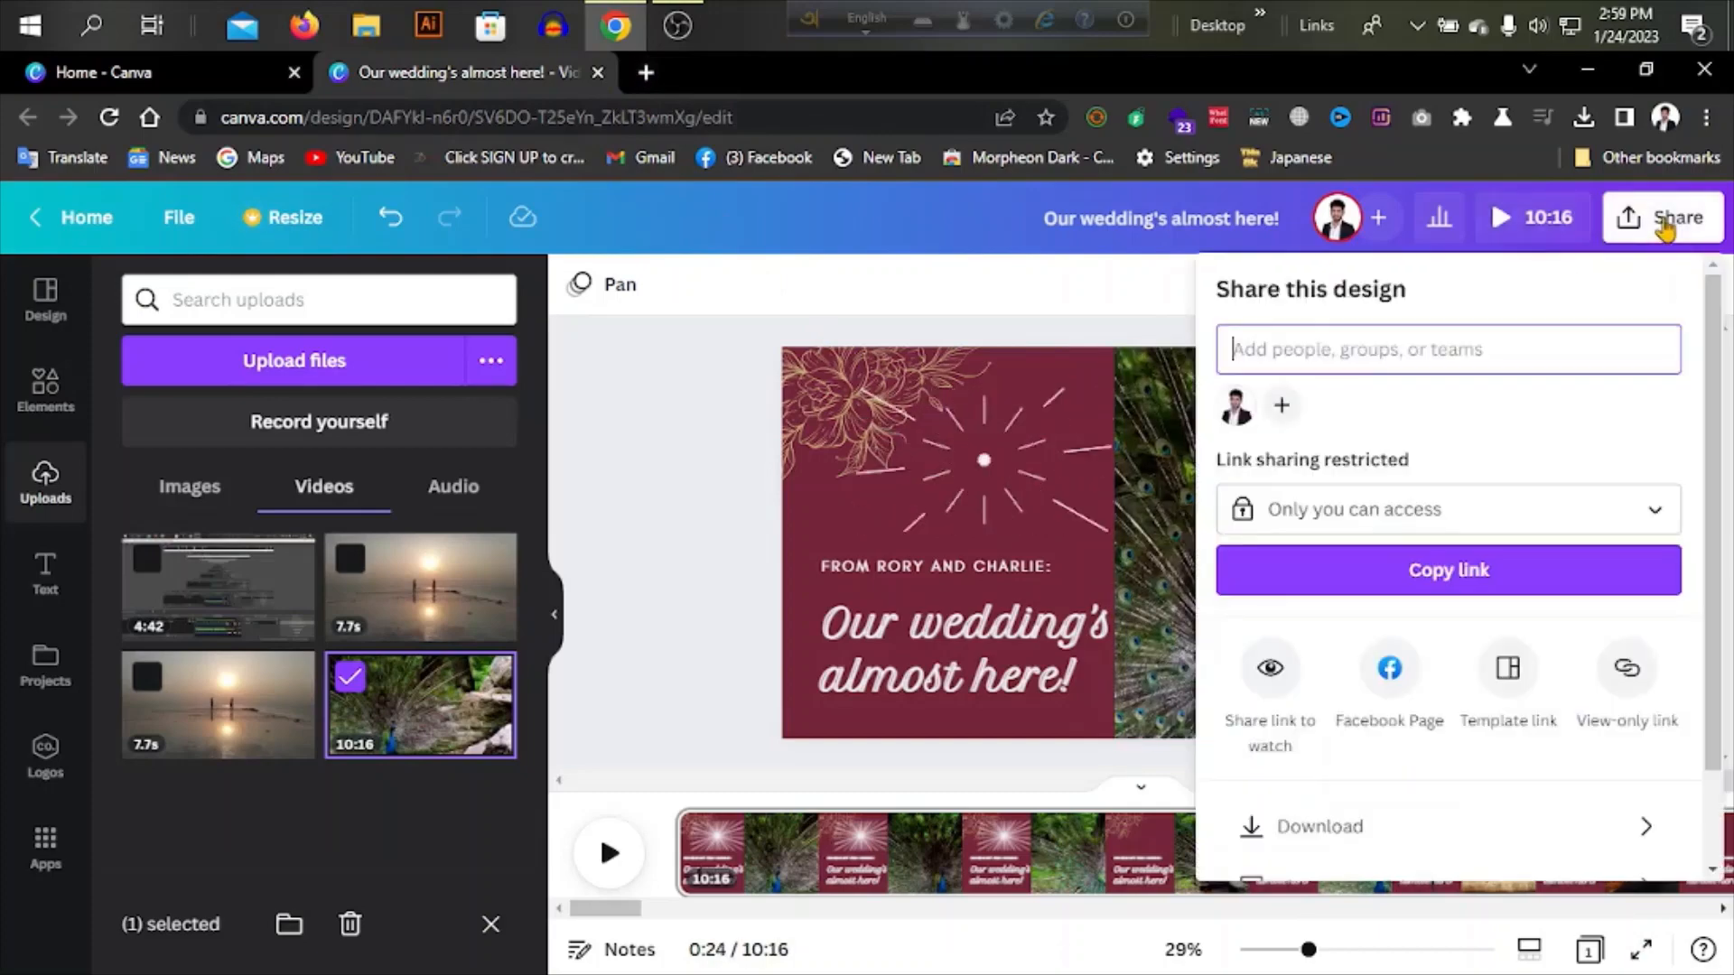
pyautogui.click(634, 566)
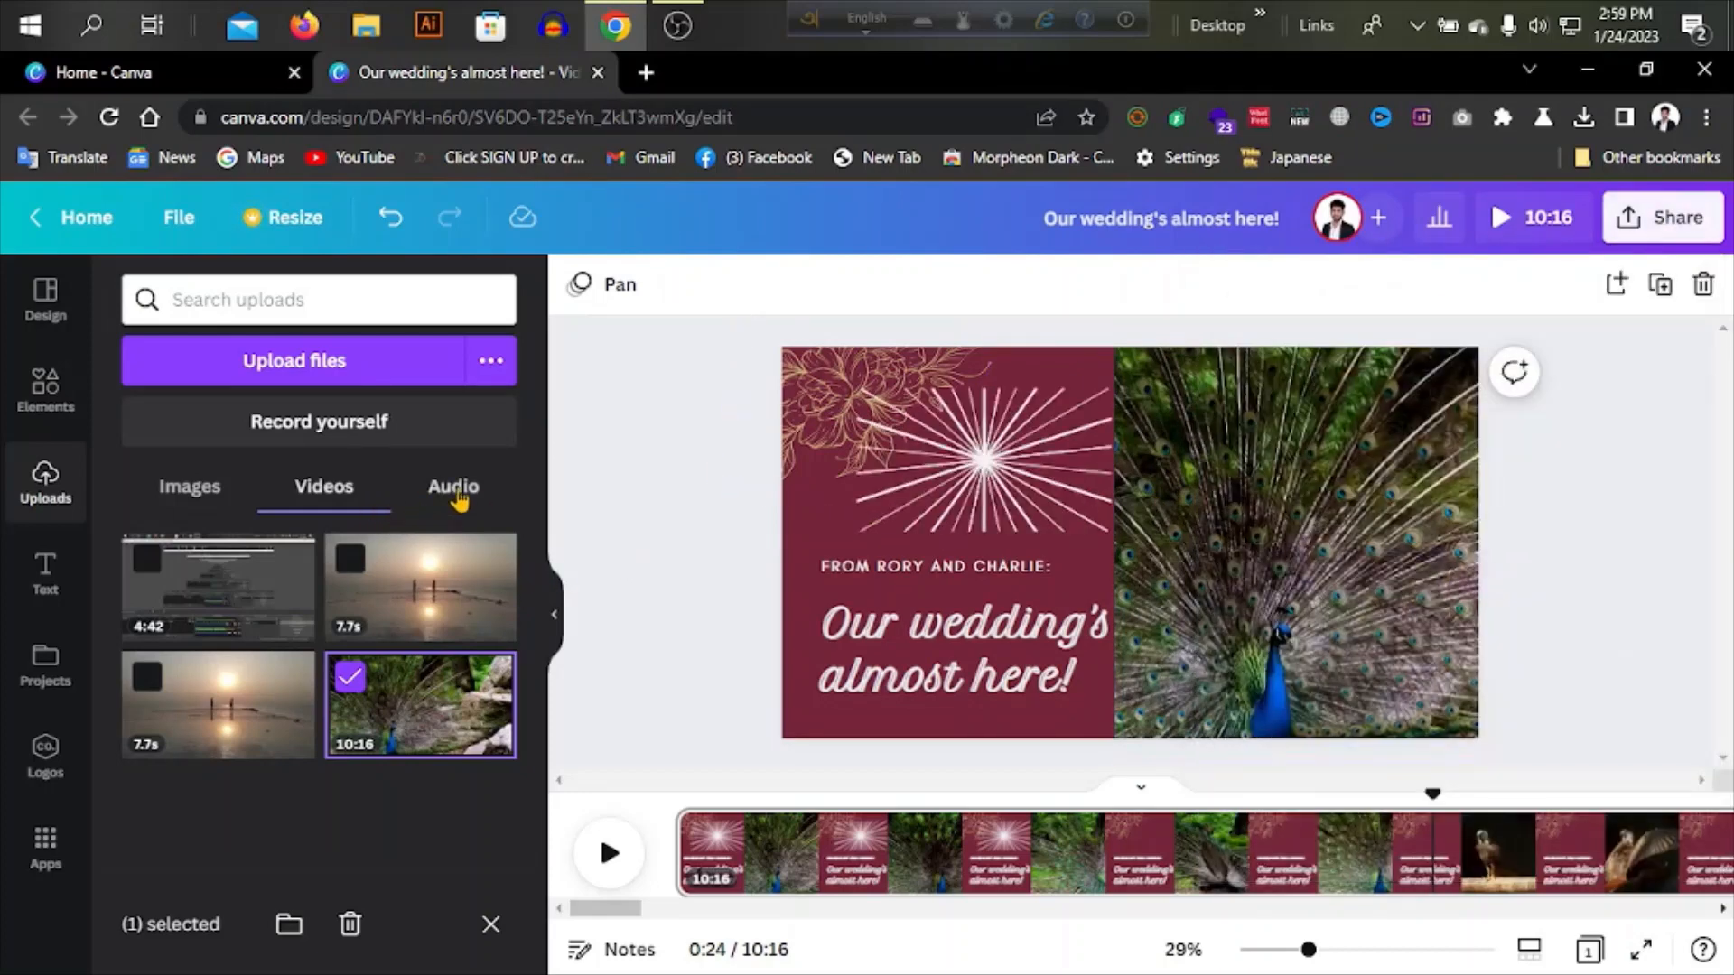
pyautogui.click(454, 492)
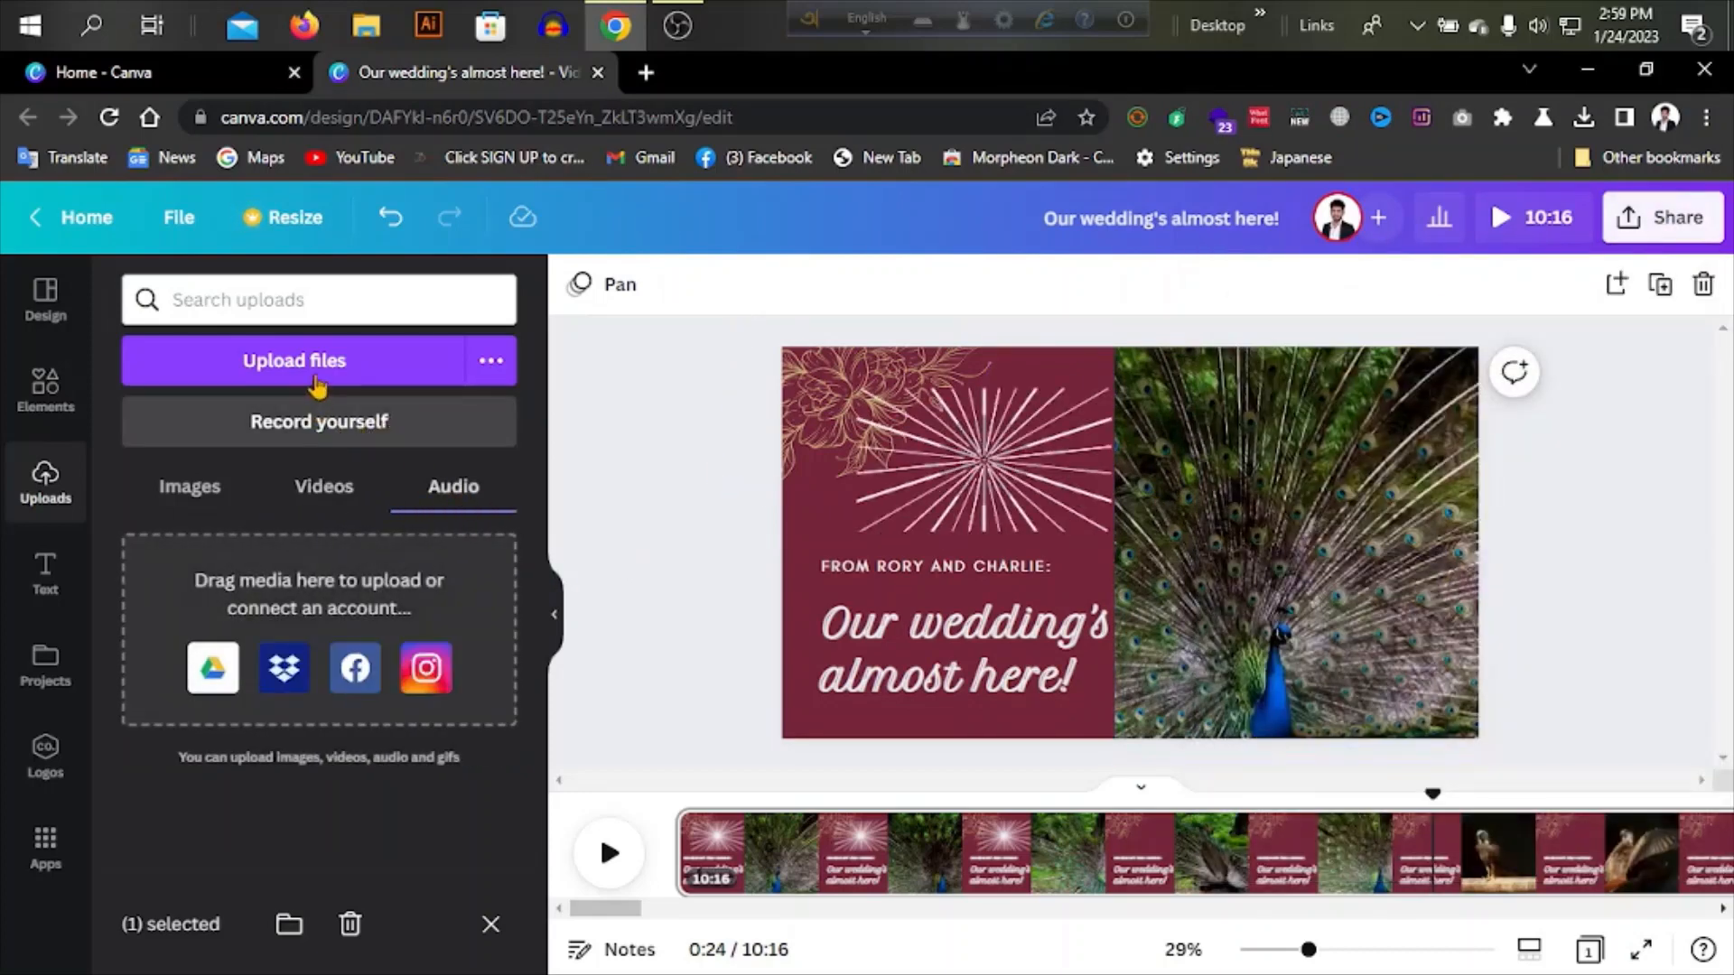
pyautogui.click(318, 383)
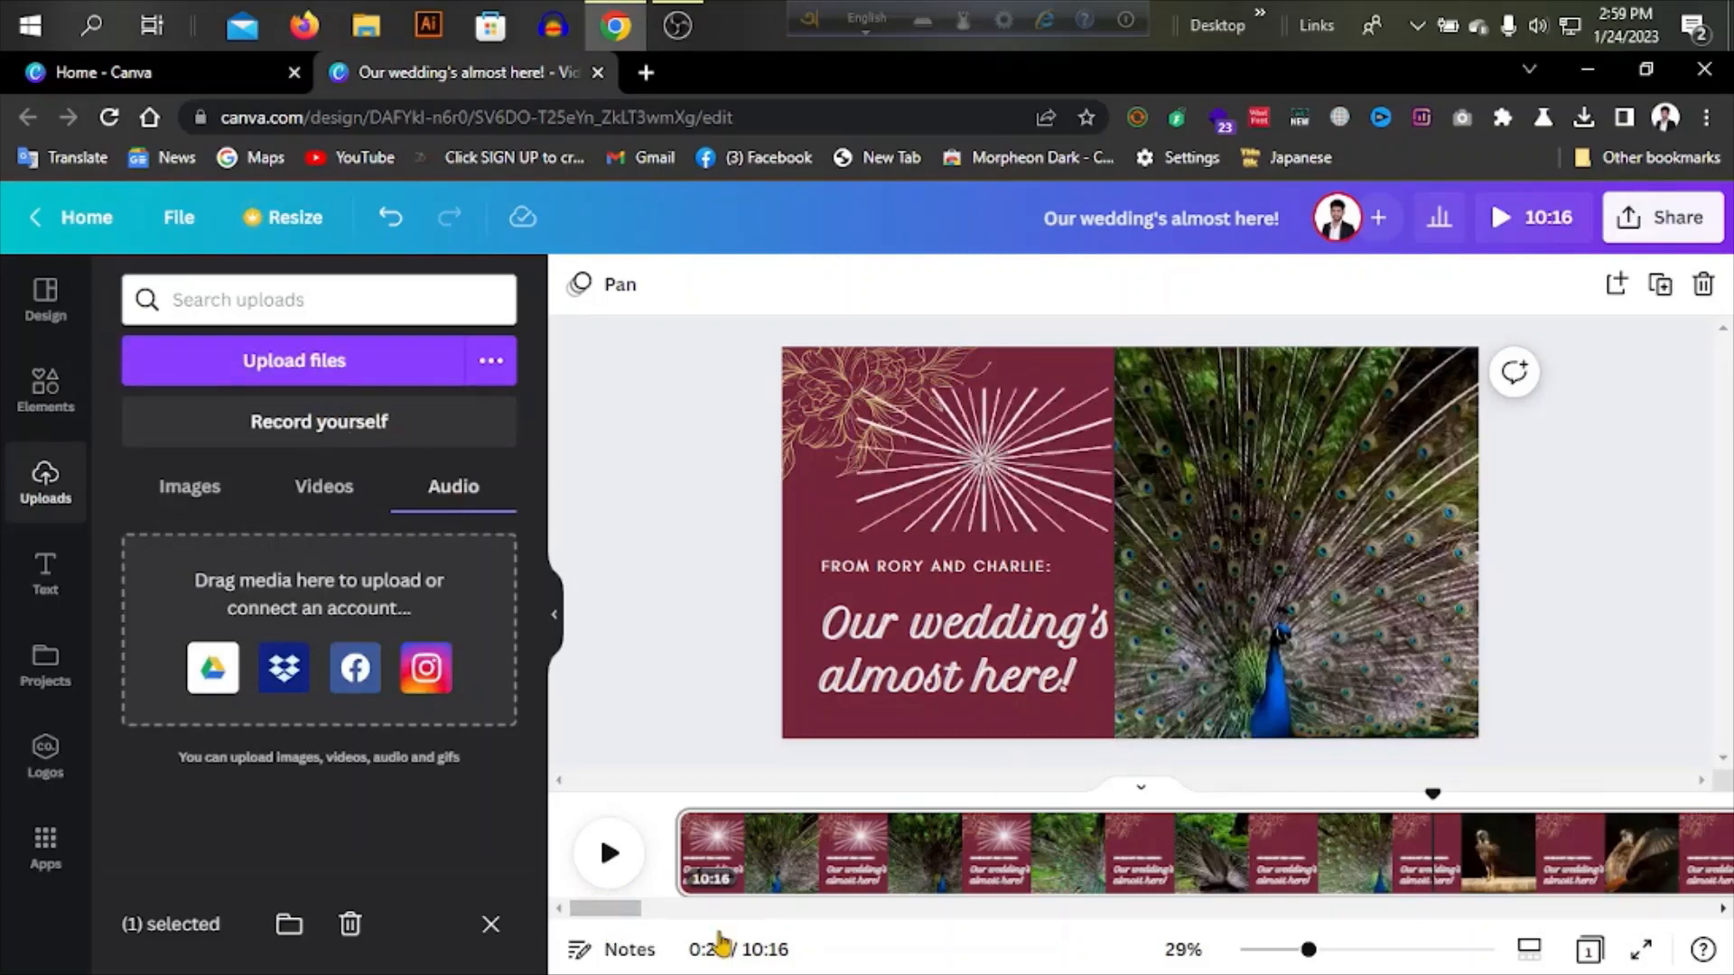
pyautogui.moveTo(592, 908); pyautogui.dragTo(628, 907)
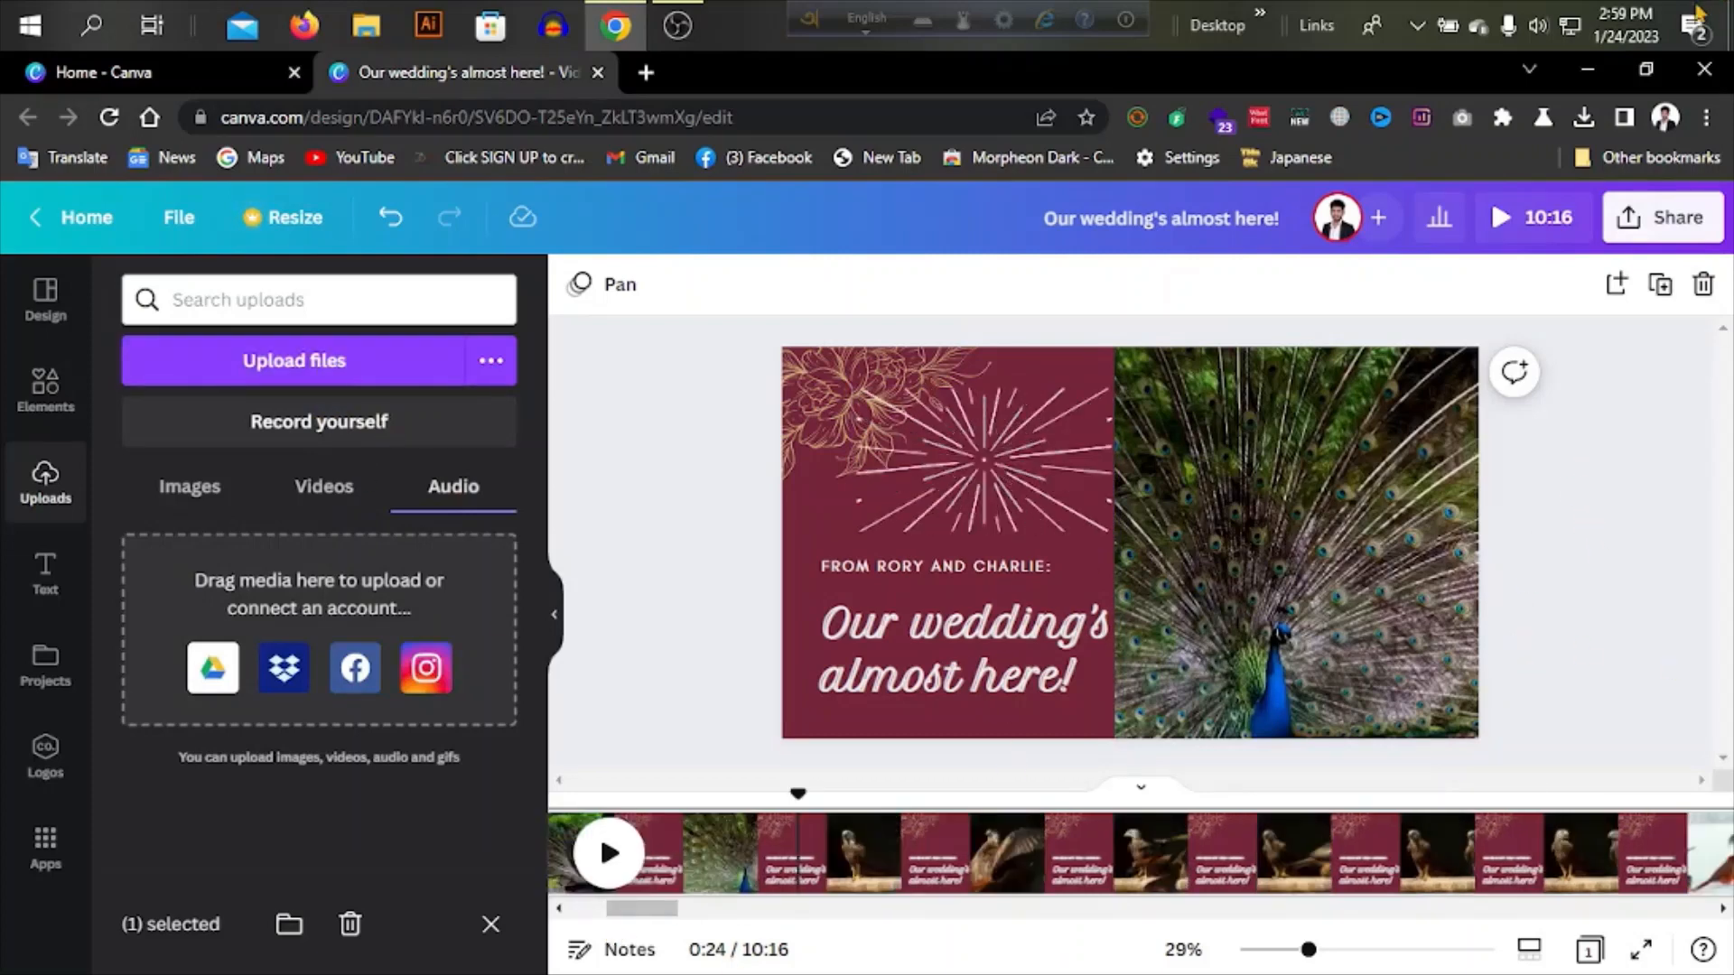
# Step: Download the design as an MP4 Video in 4K (UHD) quality
pyautogui.click(1652, 226)
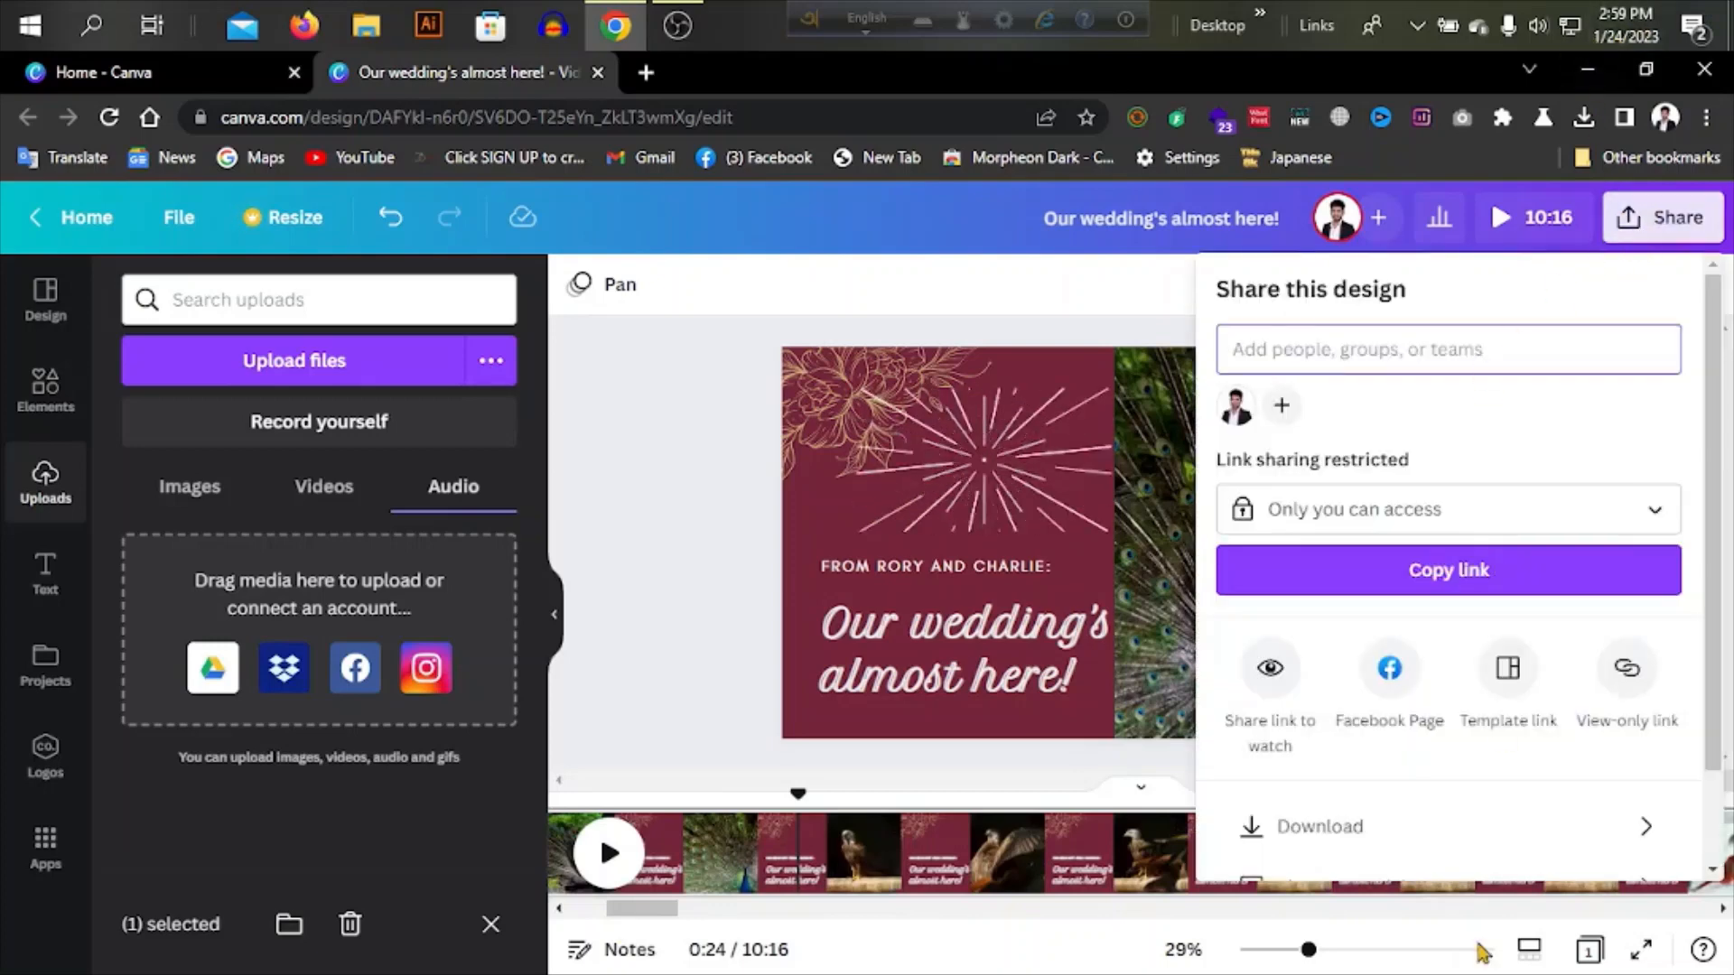
pyautogui.scroll(-2, 1401, 628)
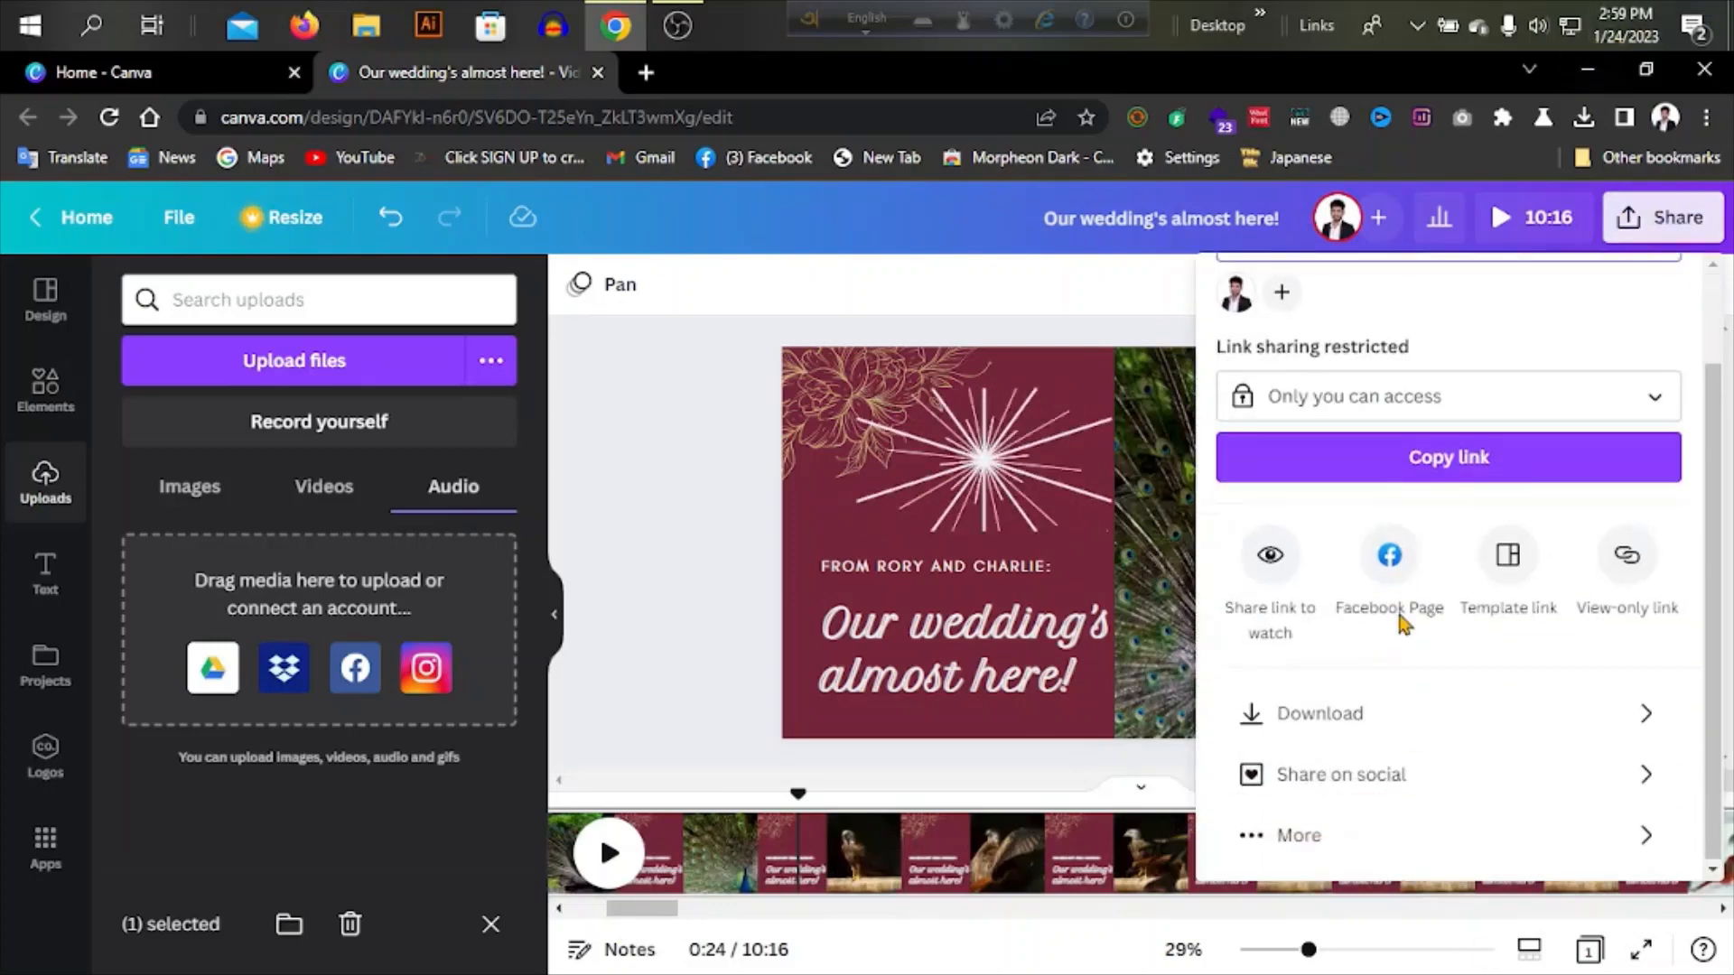
pyautogui.click(1319, 720)
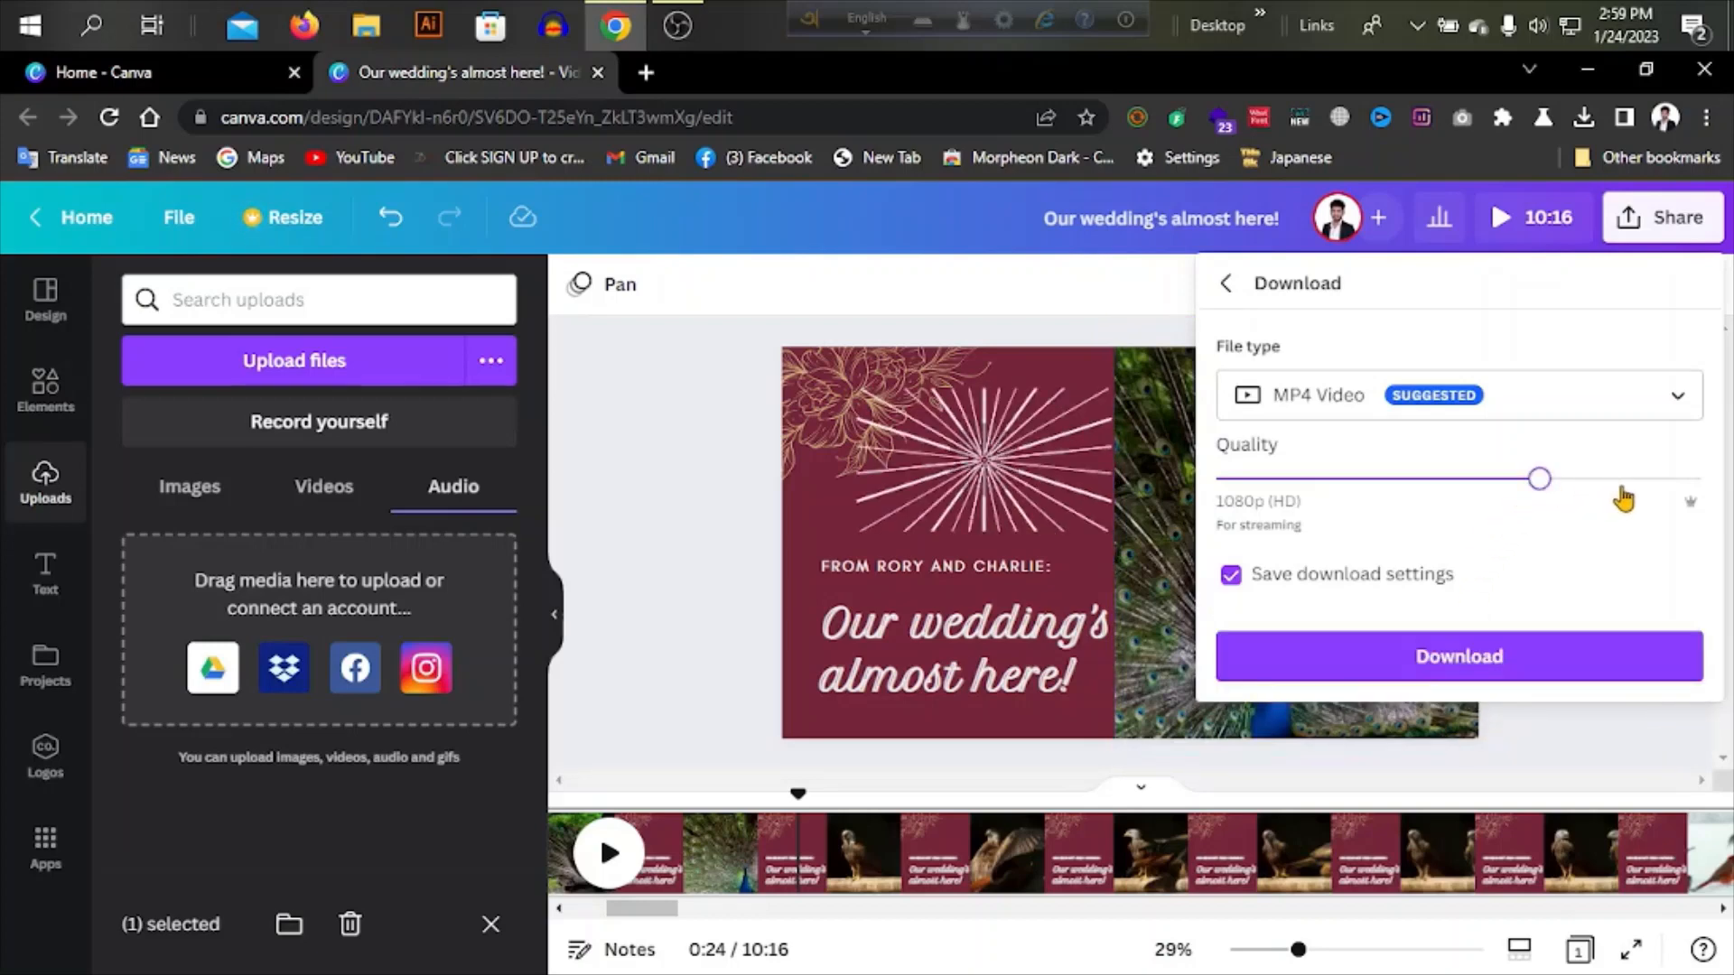
pyautogui.click(1687, 480)
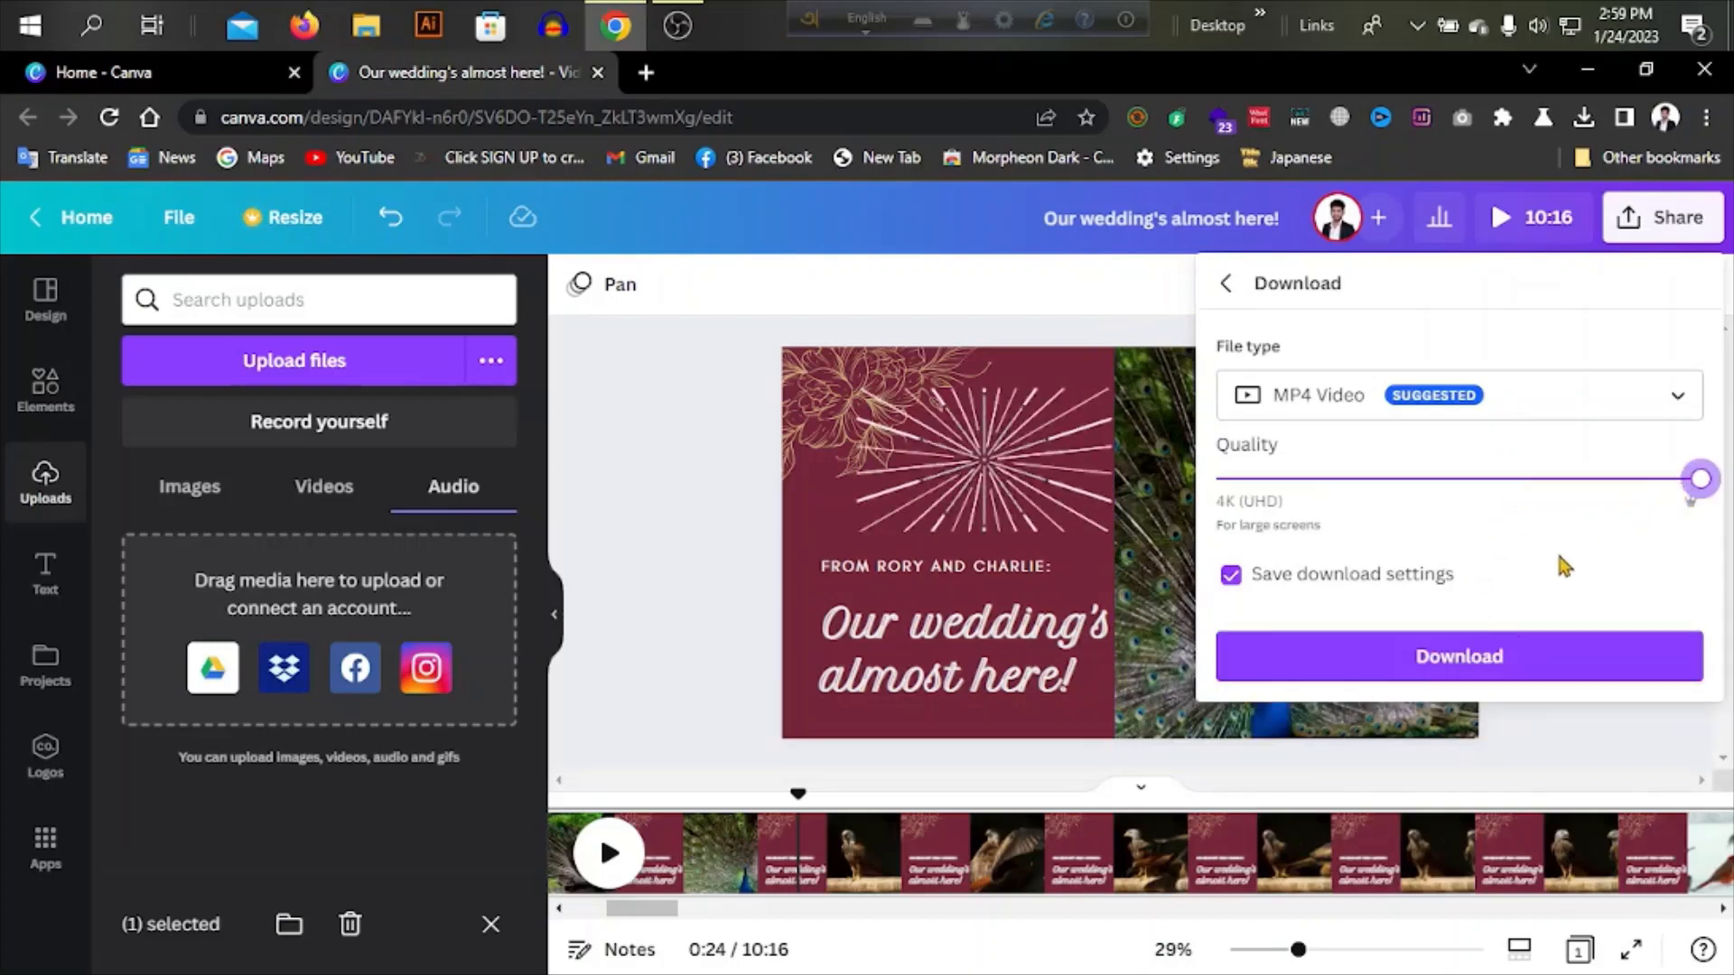
pyautogui.click(1492, 677)
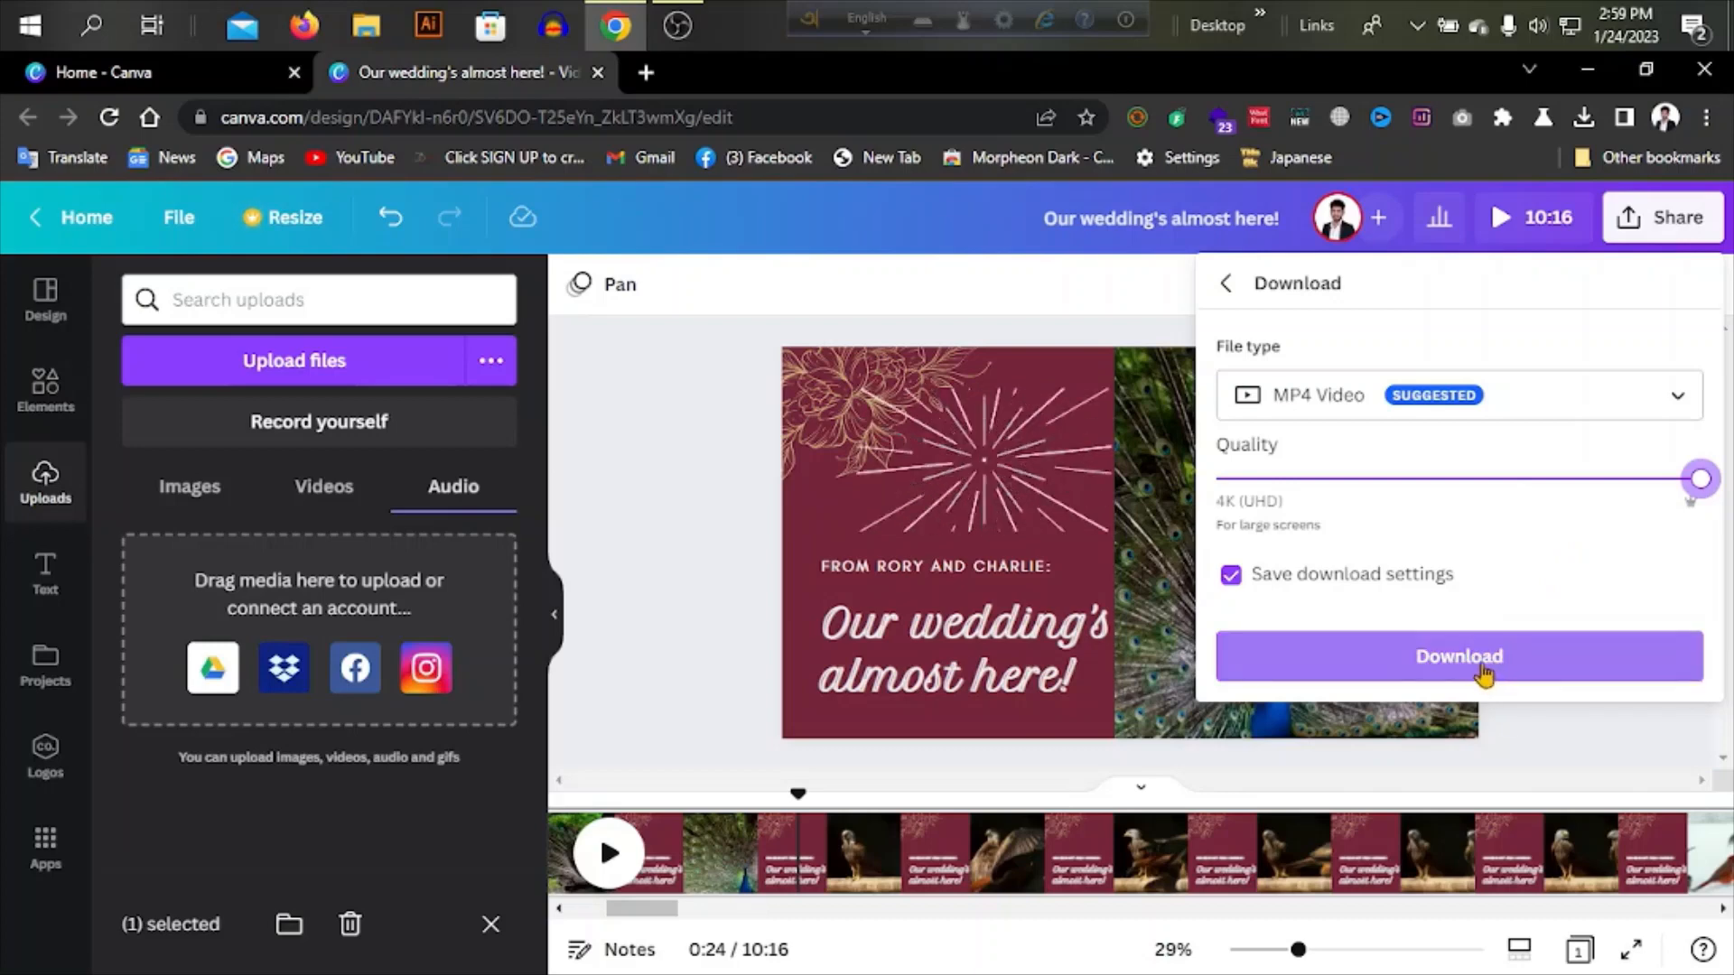